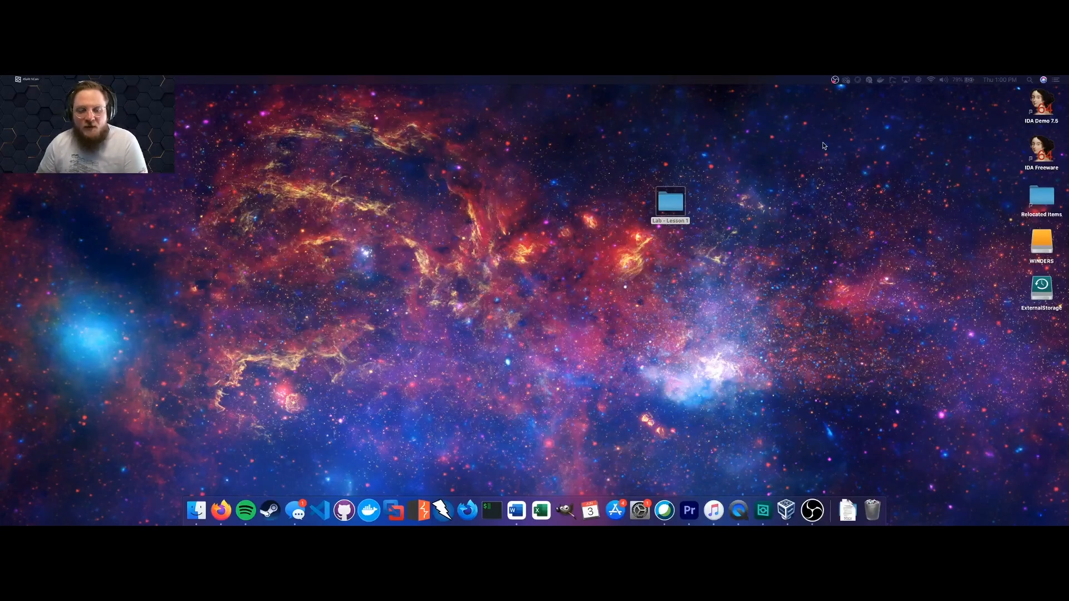
Look through the Lab - Lesson 1 and Downloads folders, then launch Microsoft Word.
left_click(831, 265)
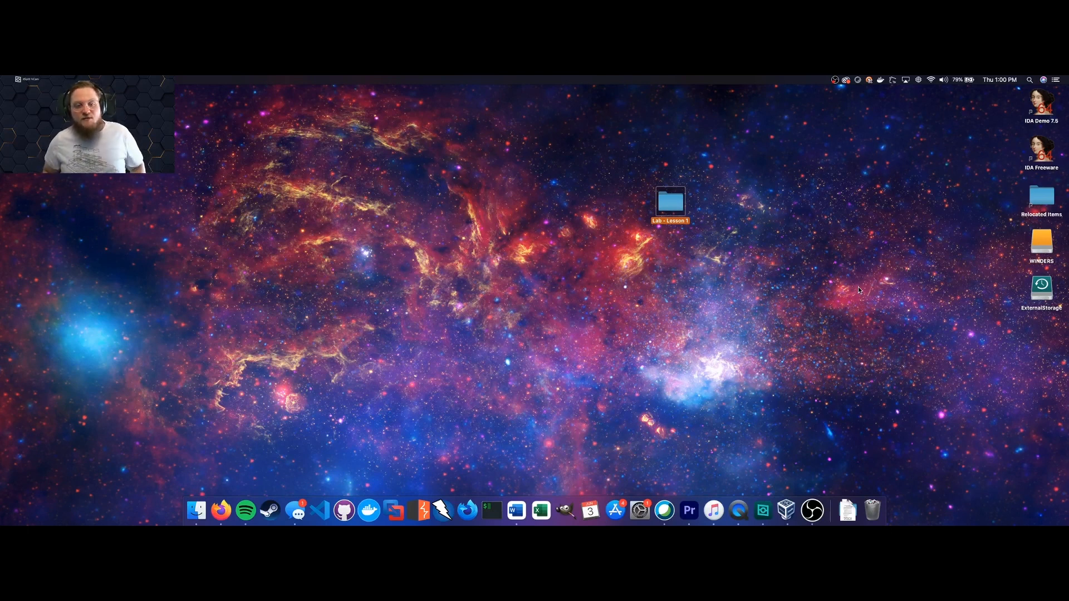
left_click(923, 317)
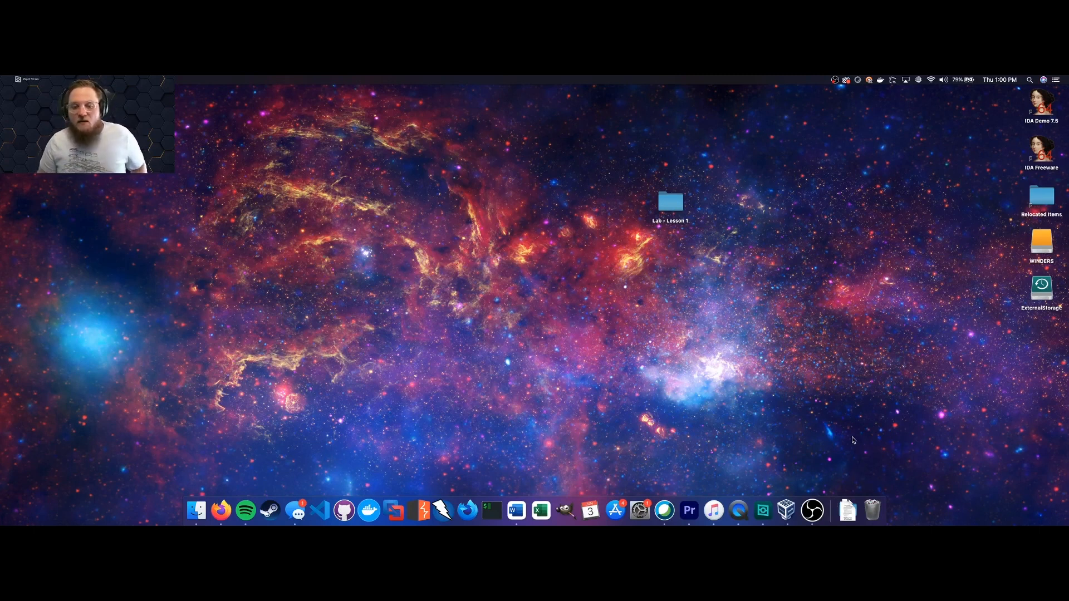
left_click(855, 506)
left_click(847, 507)
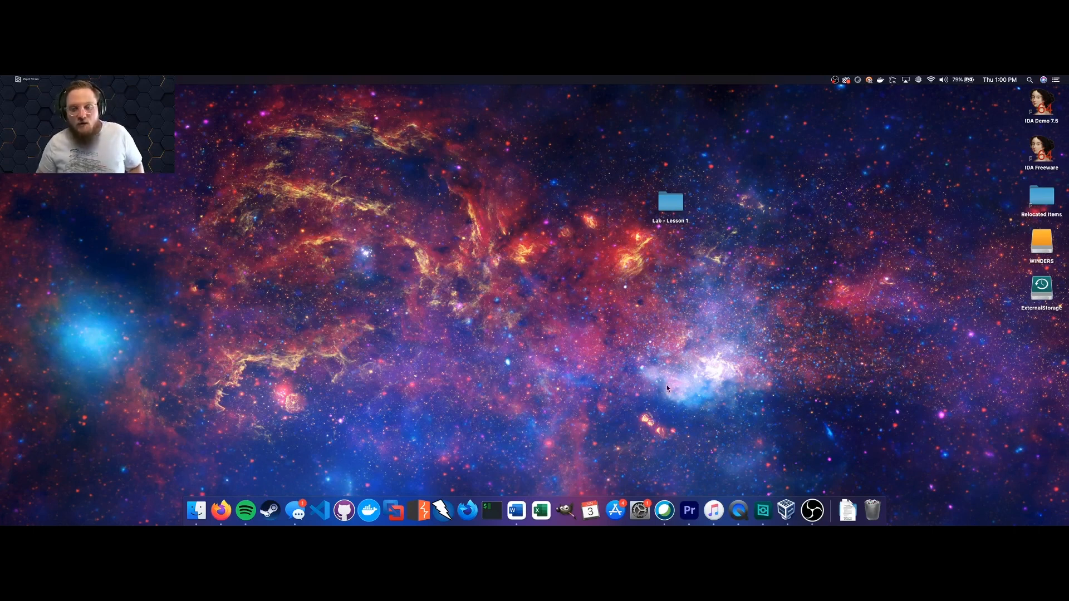
left_click(513, 510)
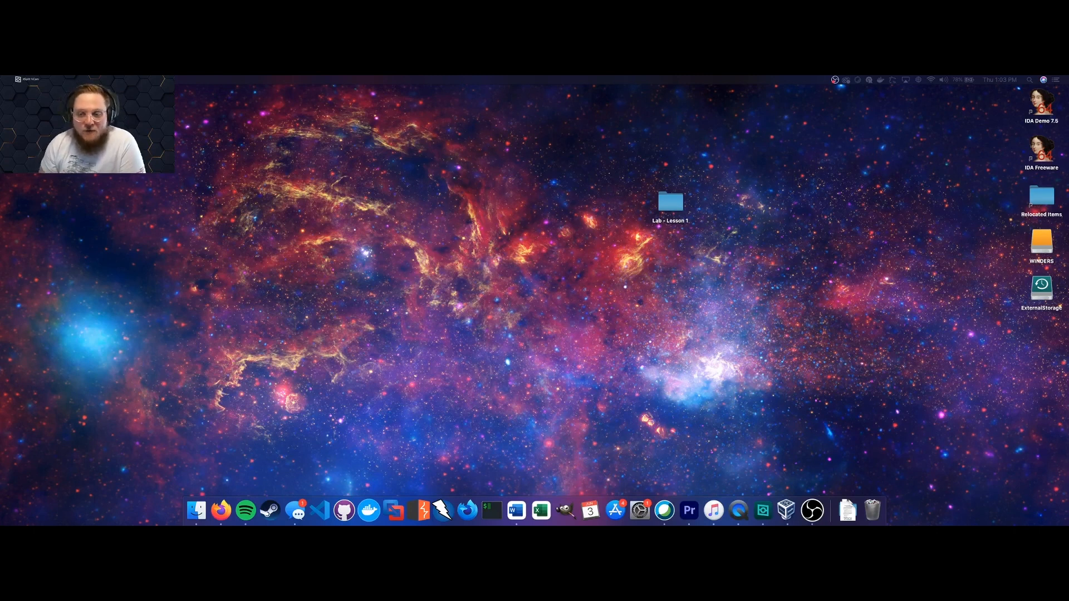
Launch the VirtualBox Manager, move it left, and start a new virtual machine.
left_click(786, 508)
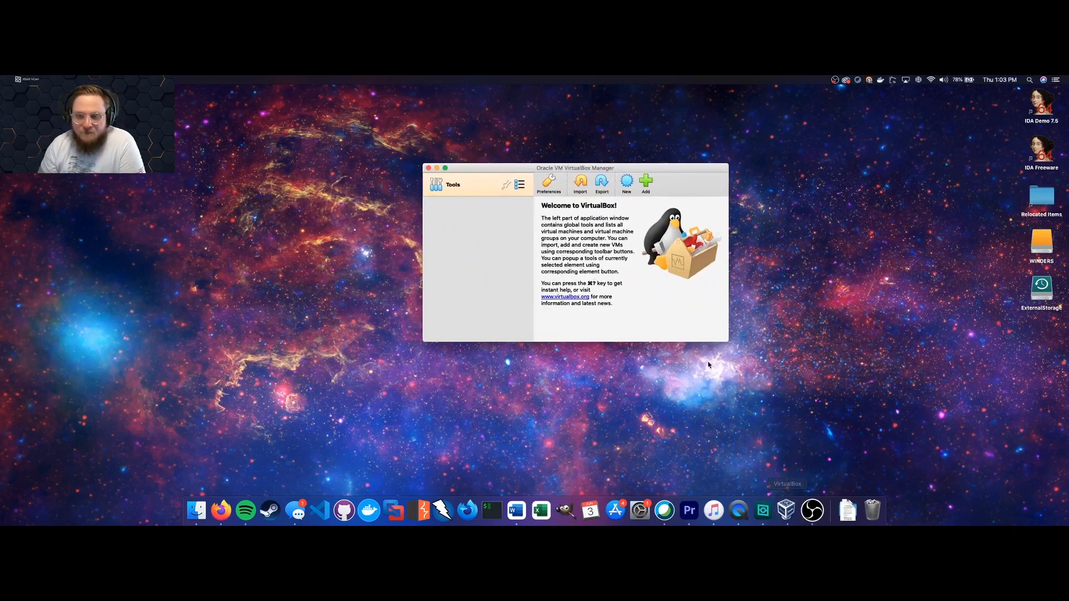
left_click_drag(595, 170, 381, 174)
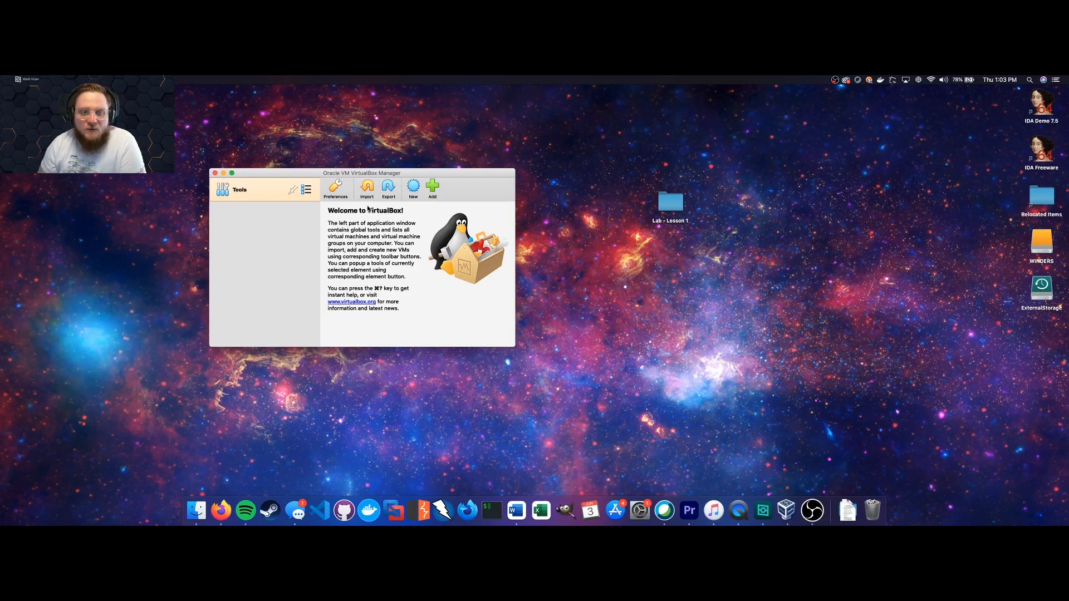
left_click(415, 189)
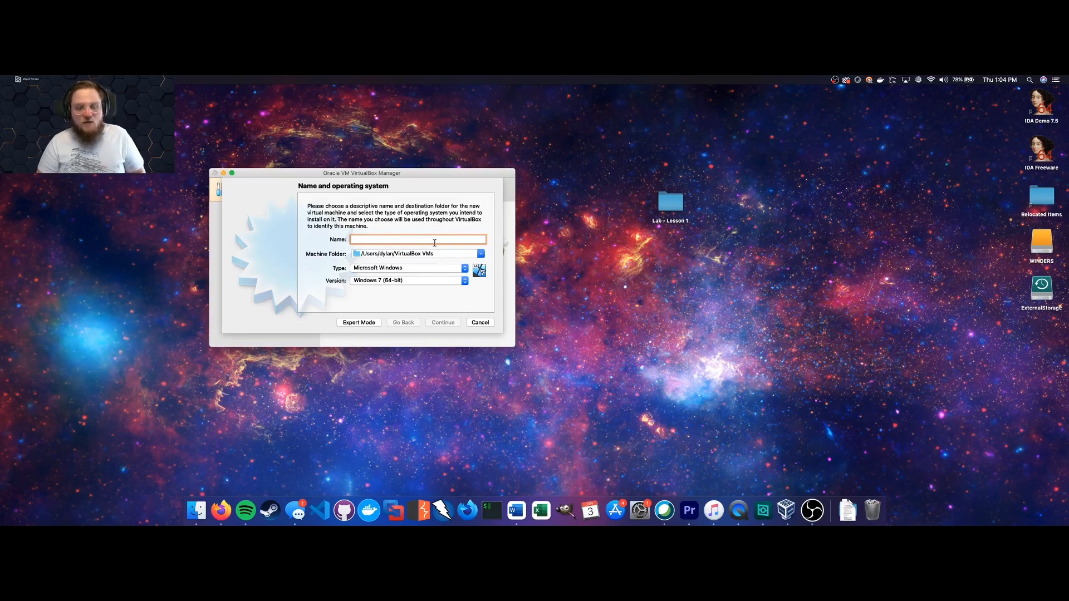
Name the VM 'Analysis Machine' and store it in ExternalStorage/Storage/Virtual Machines.
type("Analysis Machine")
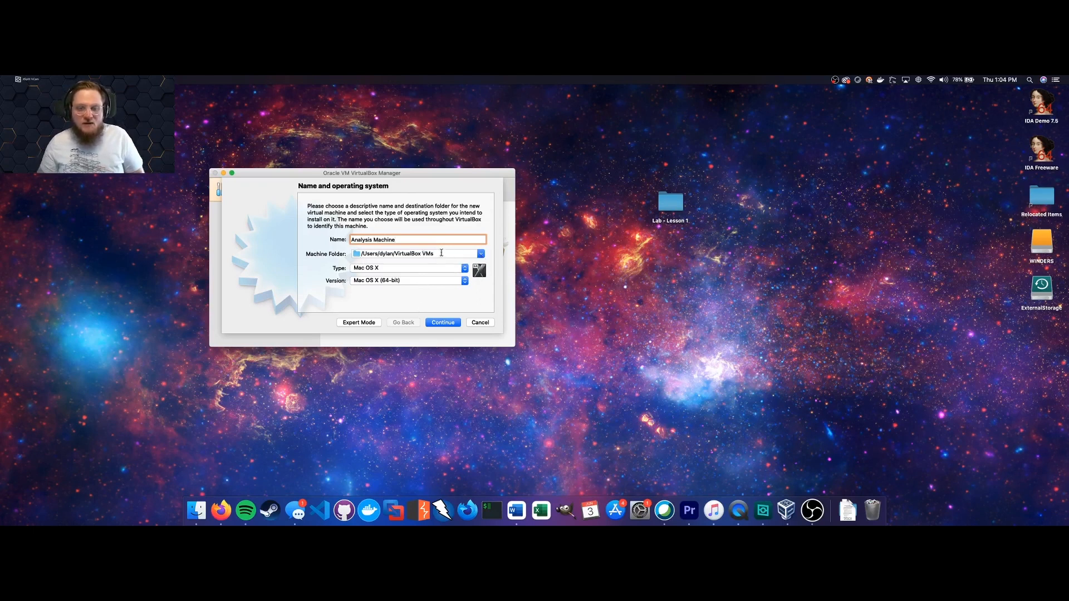
left_click(482, 254)
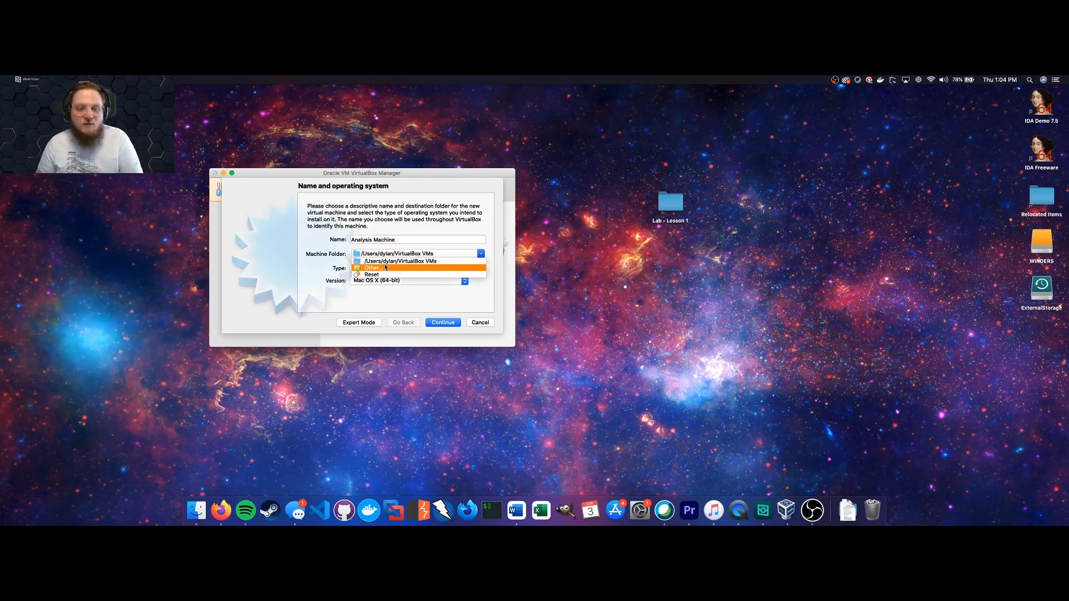
left_click(384, 268)
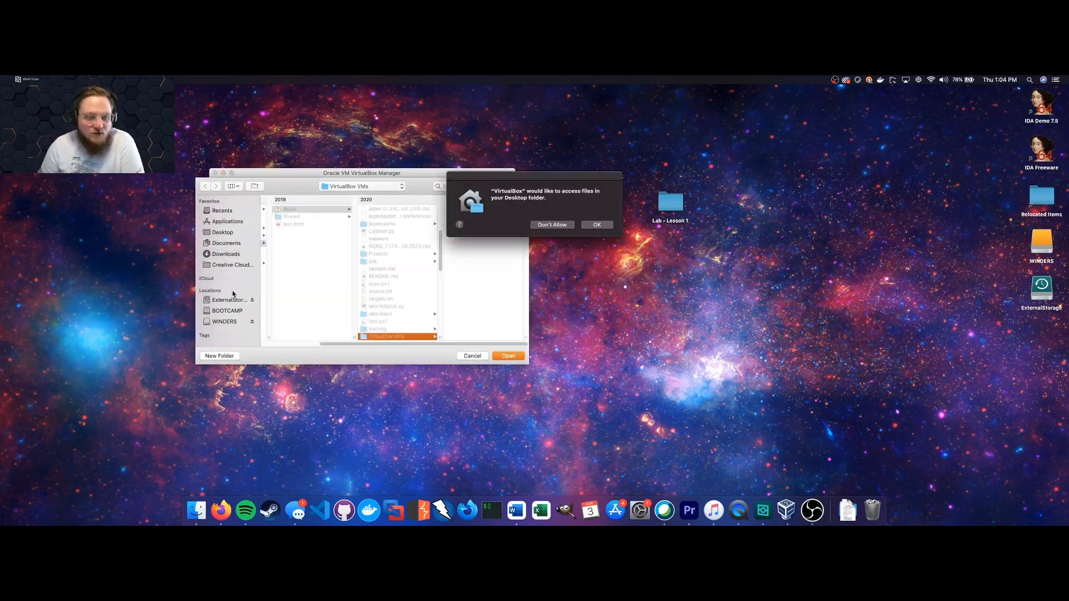
left_click(612, 223)
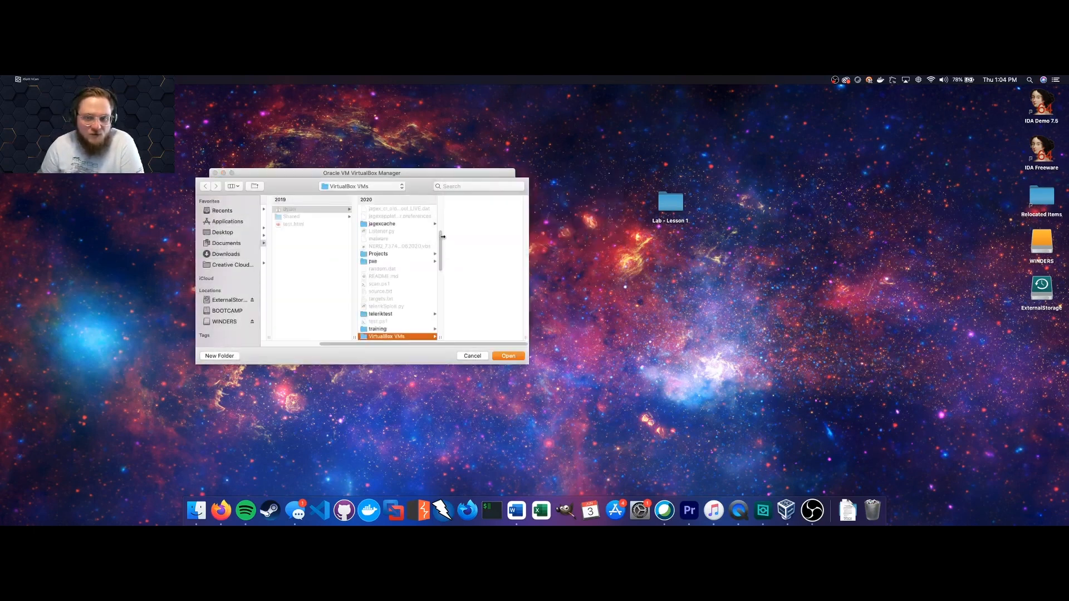
left_click(217, 301)
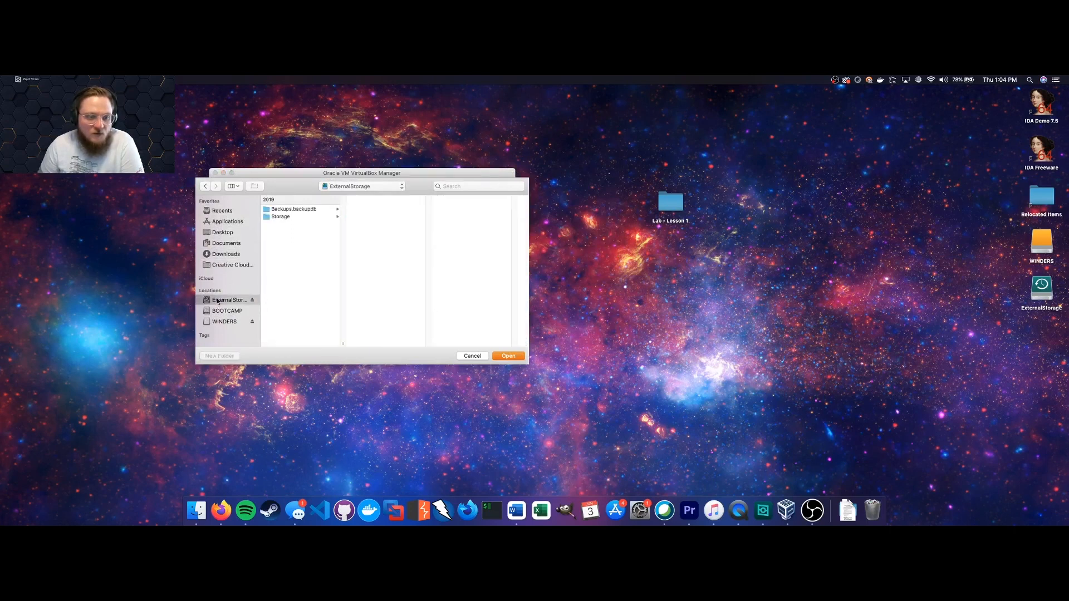
left_click(297, 217)
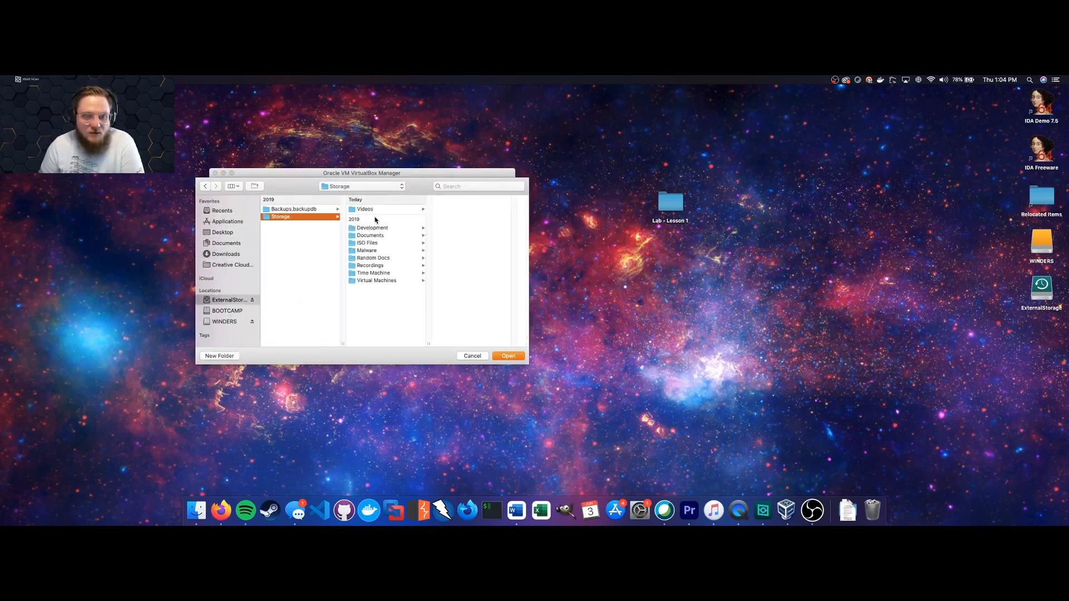
left_click(387, 281)
left_click(596, 226)
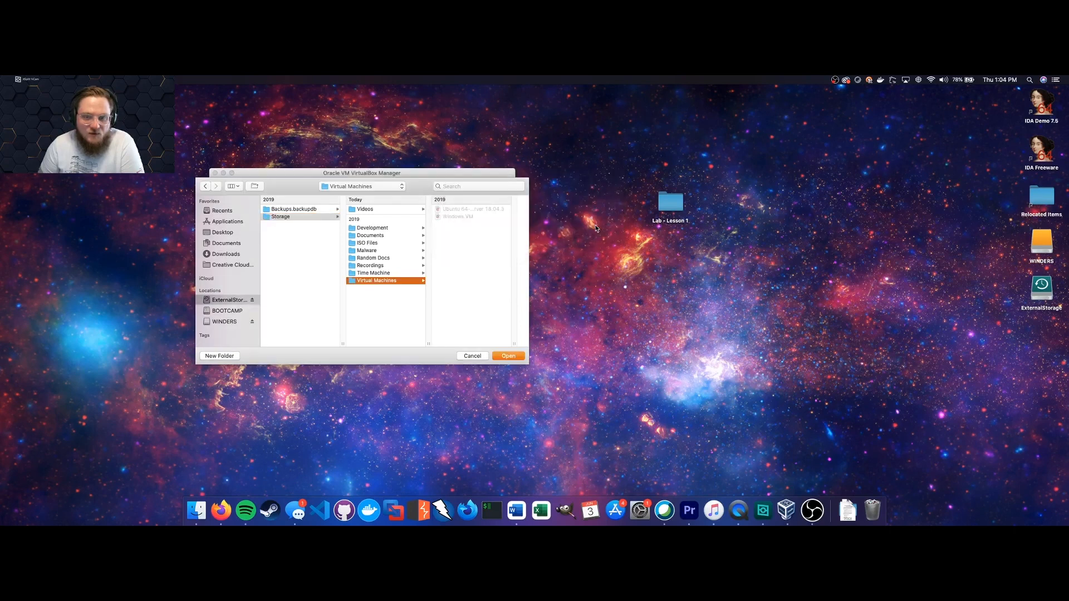
left_click(508, 355)
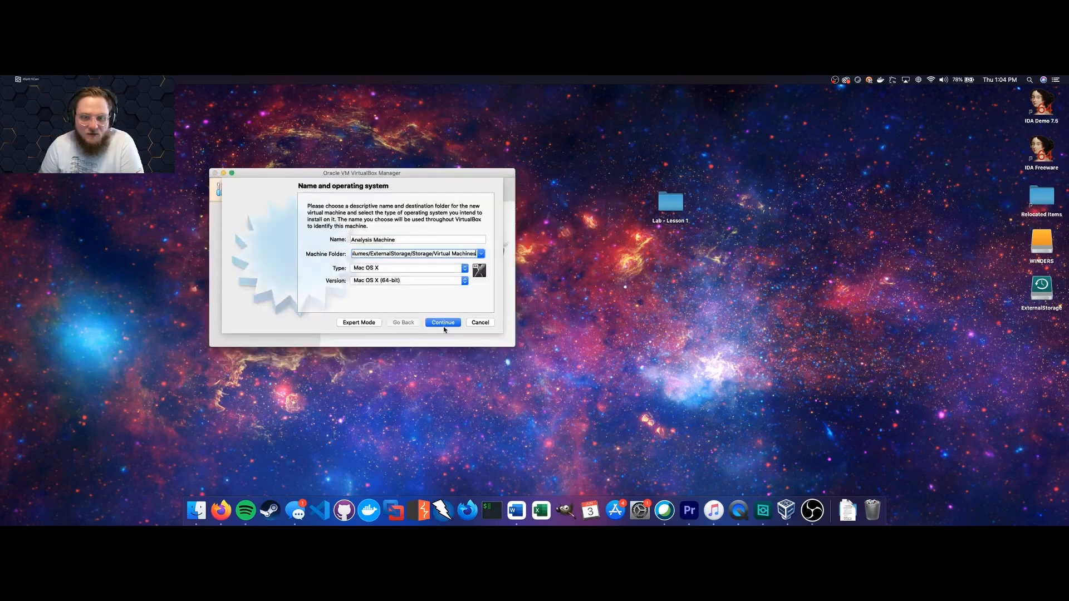
Set the type to Microsoft Windows and the version to Windows 10 (64-bit).
left_click(433, 267)
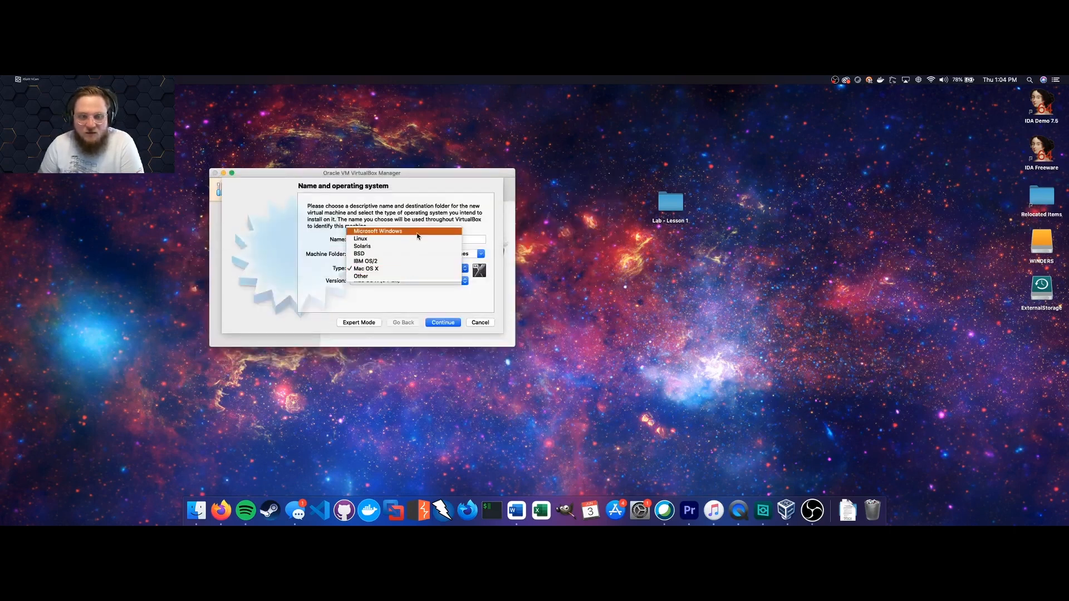
left_click(418, 234)
left_click(421, 281)
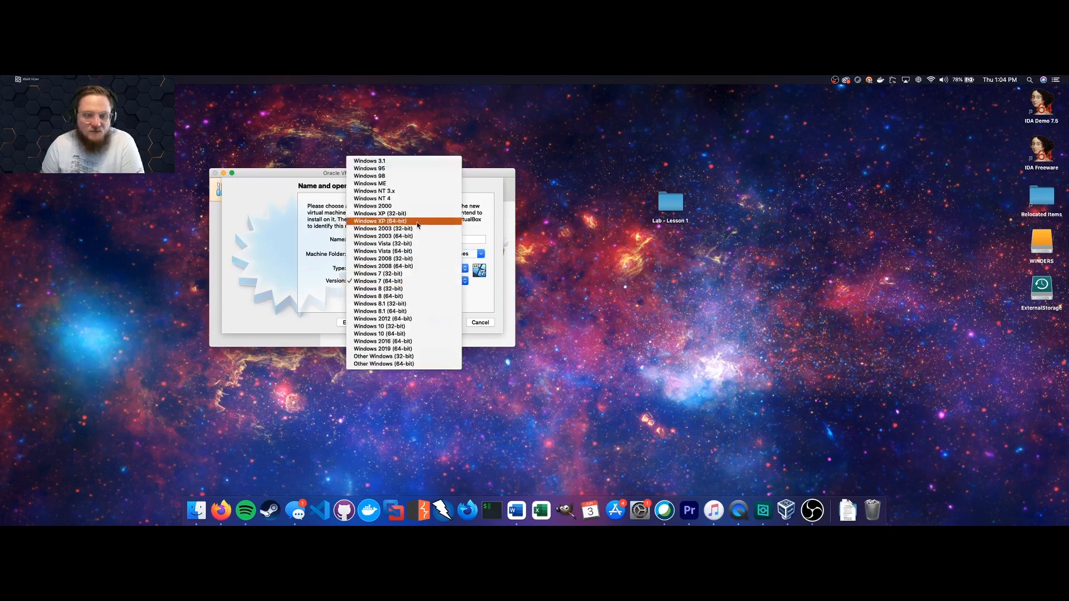
left_click(415, 334)
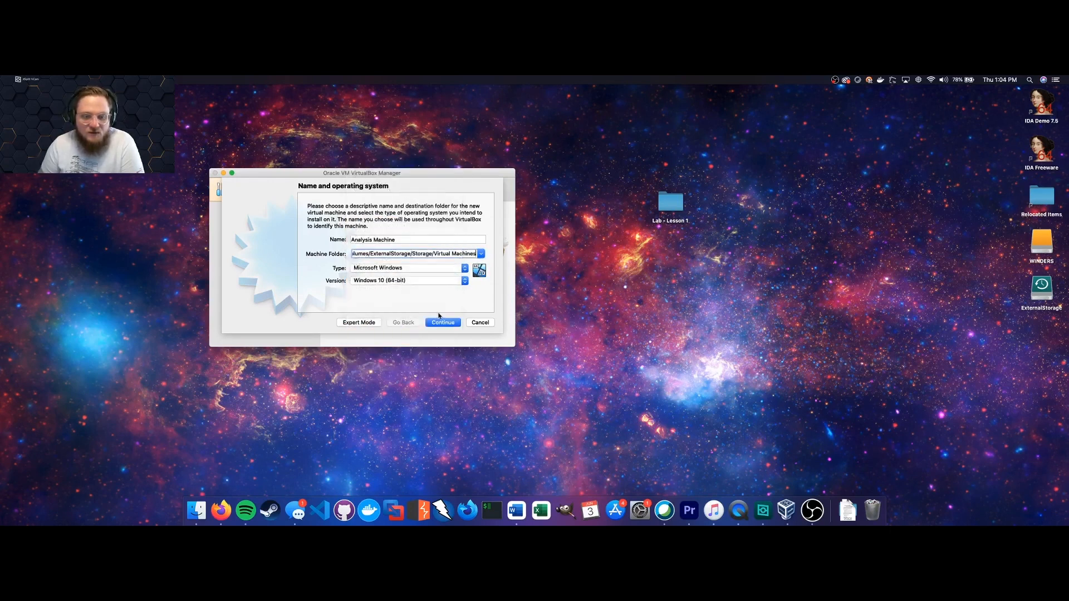
left_click(444, 323)
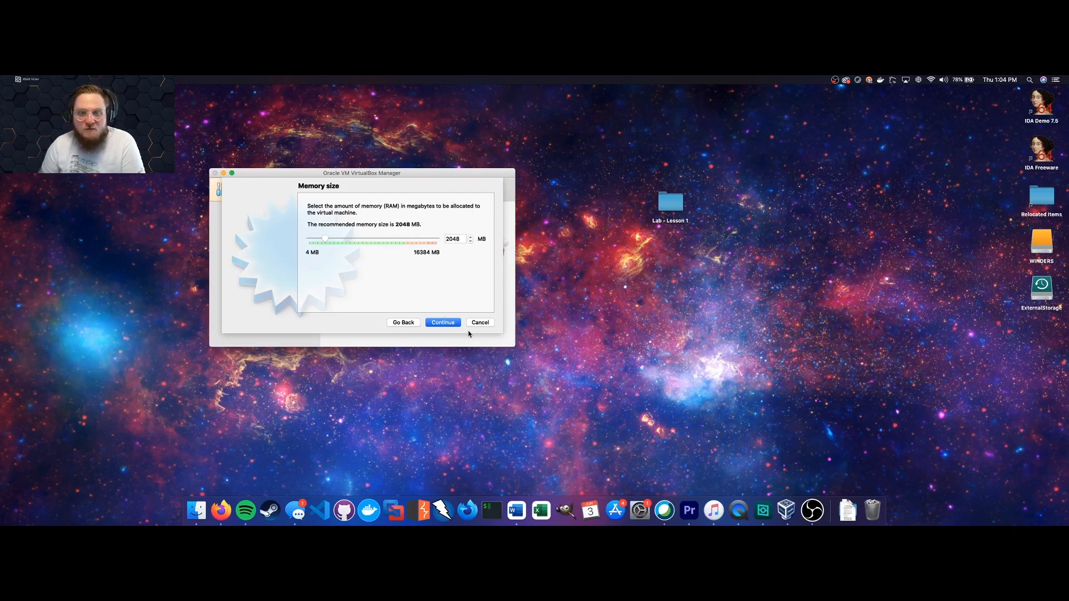
Keep 2048 MB memory and create a dynamically allocated 50 GB VDI hard disk.
left_click(451, 322)
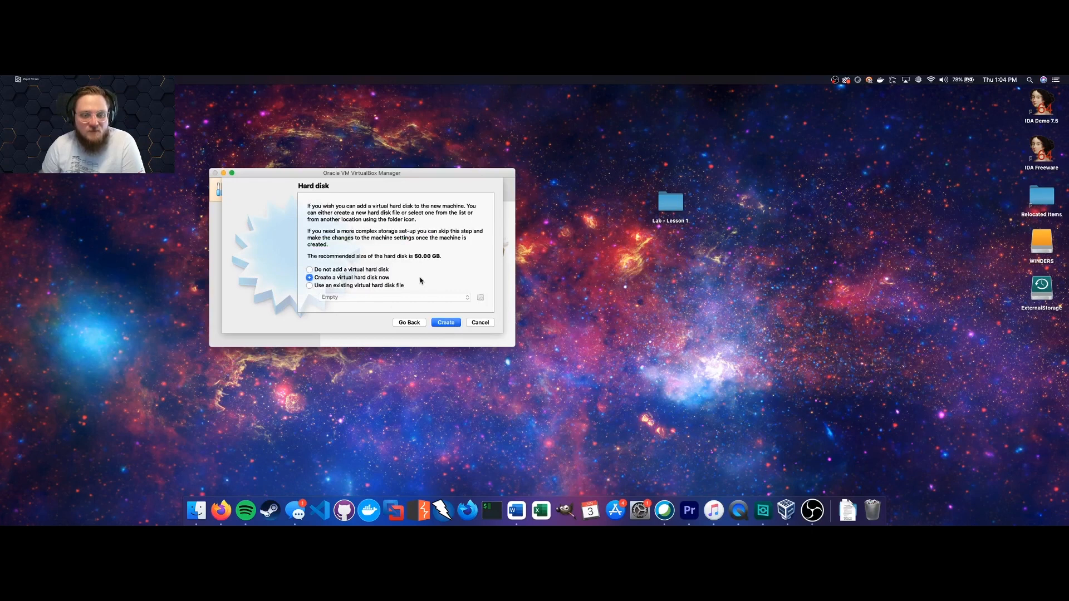
left_click(446, 323)
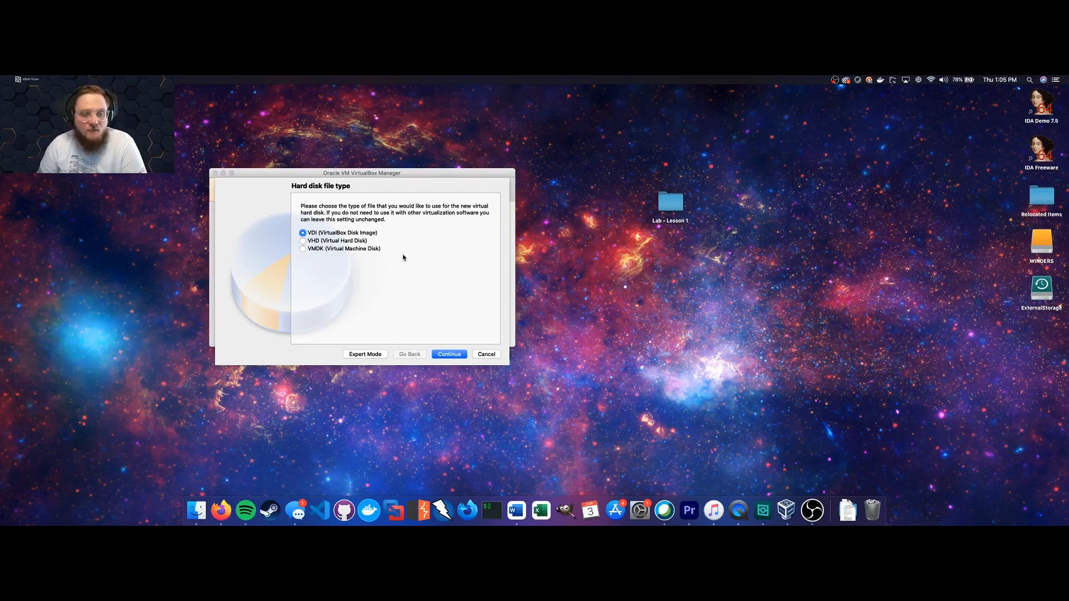
left_click(448, 355)
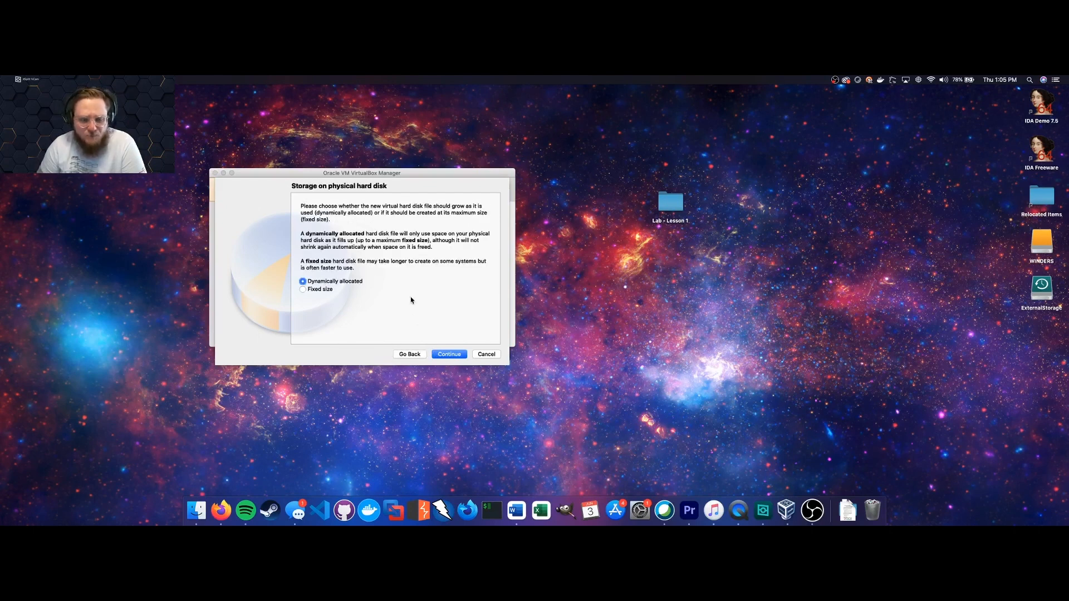
left_click(451, 359)
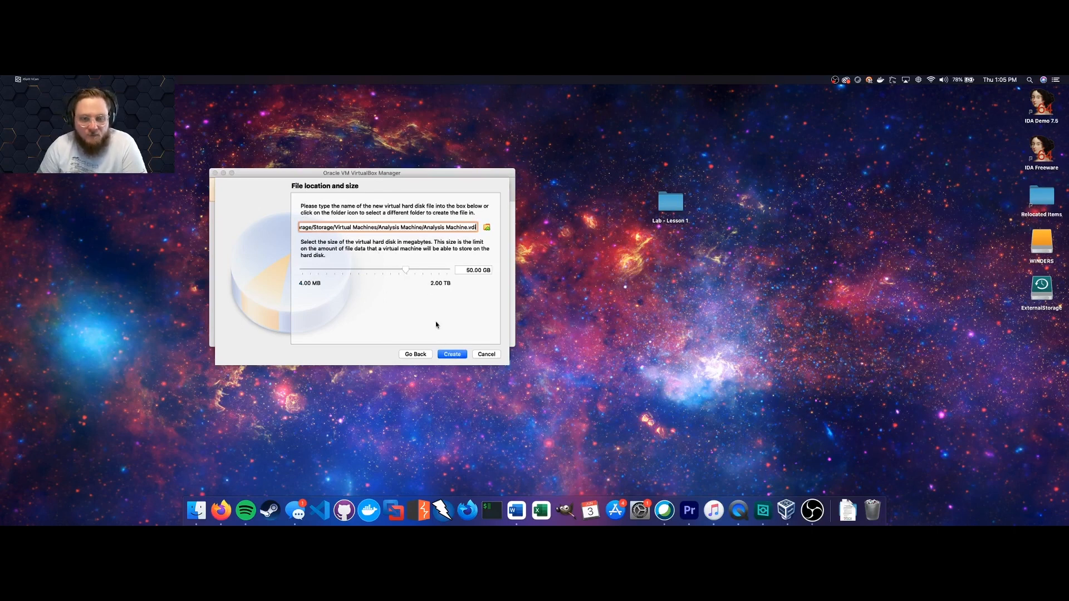
left_click(452, 355)
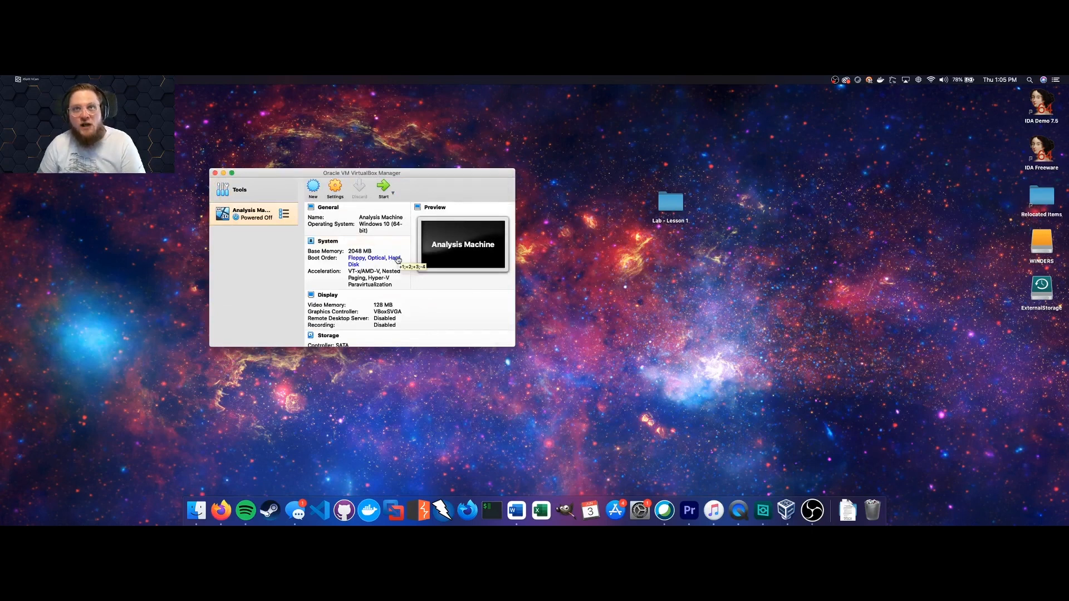
In Analysis Machine's storage settings, choose a virtual disk for the empty optical drive.
left_click(337, 189)
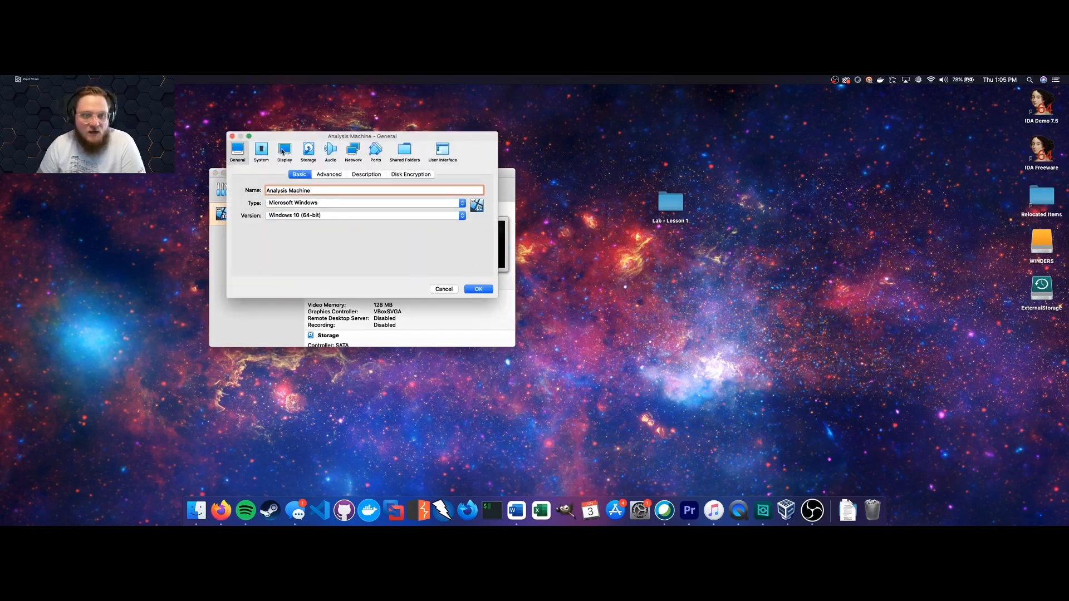
left_click(308, 149)
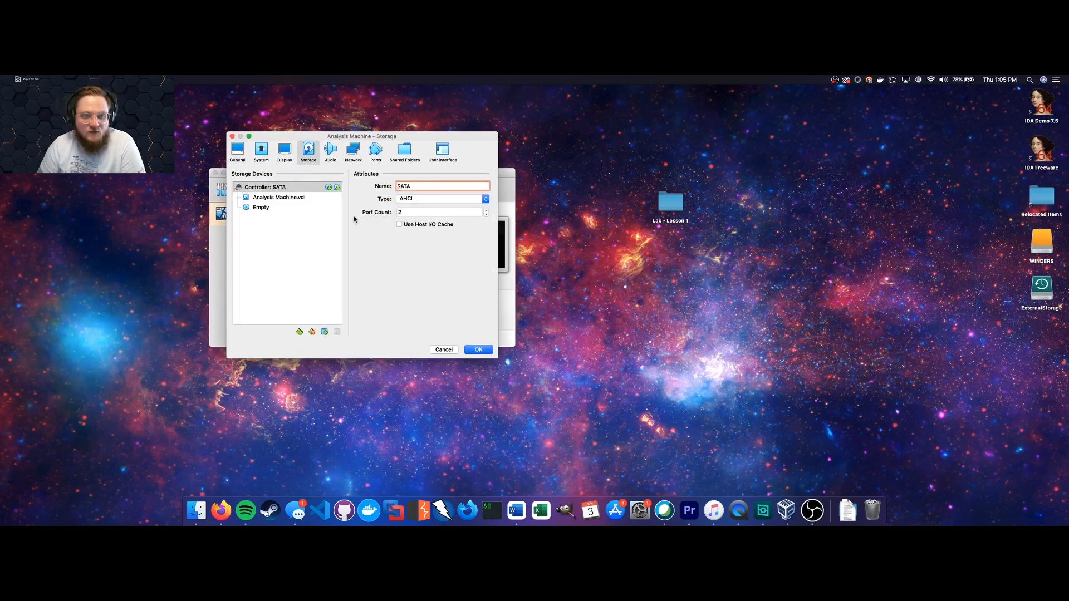
left_click(274, 207)
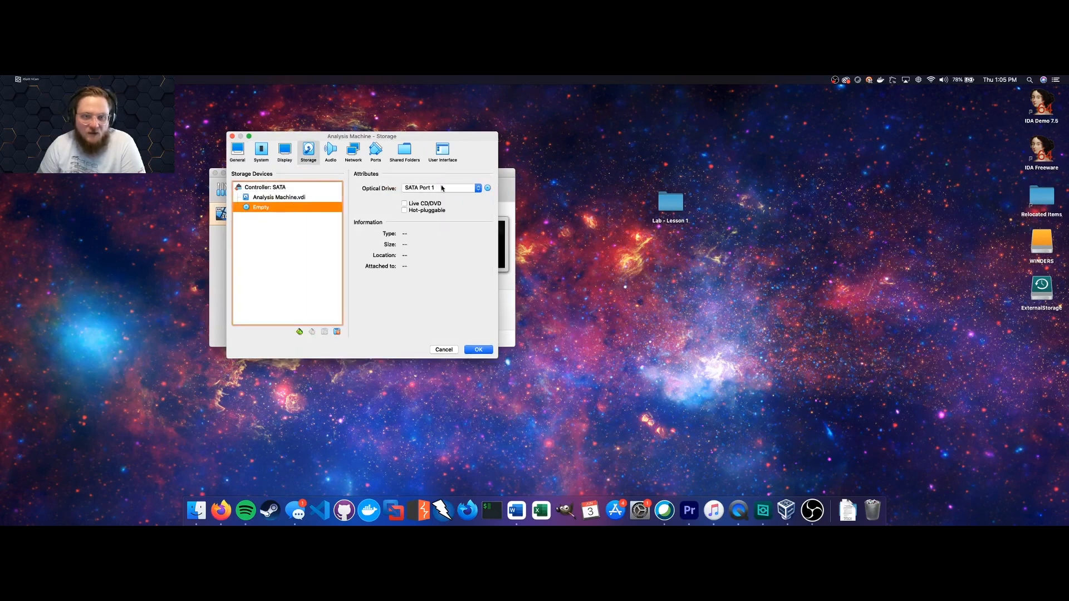
left_click(488, 189)
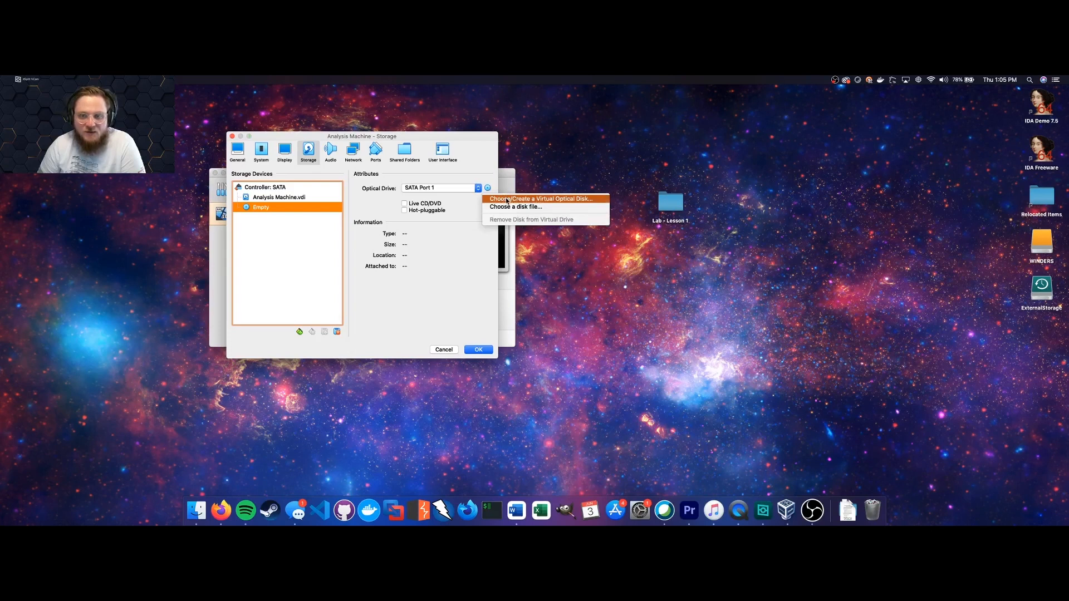
left_click(508, 200)
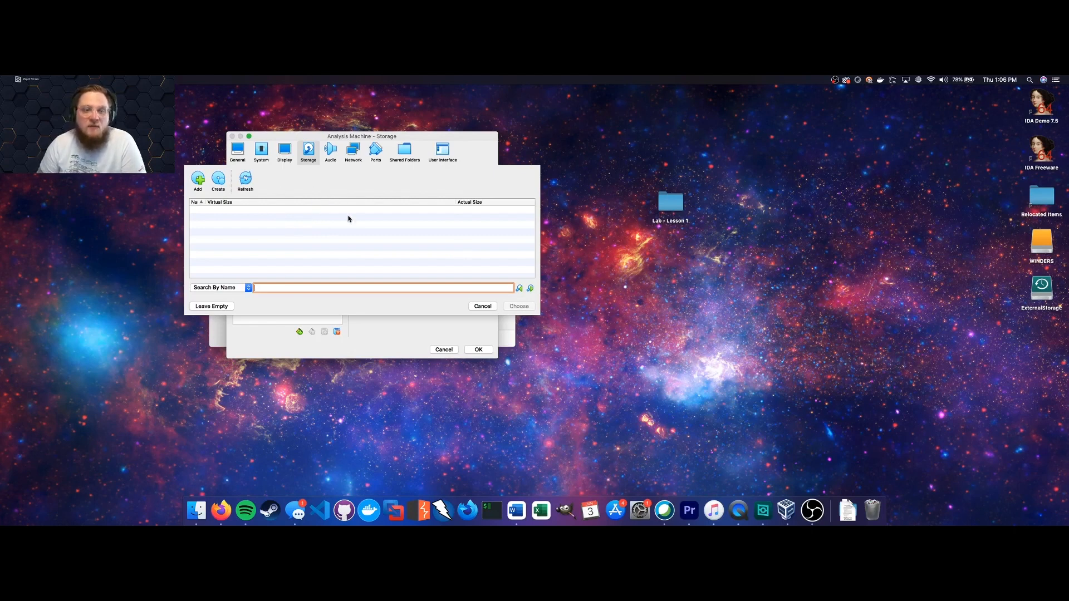
Attach Win10_21H1_English_x64.iso from Desktop/Lab - Lesson 1, save the settings, and start the VM.
left_click(198, 182)
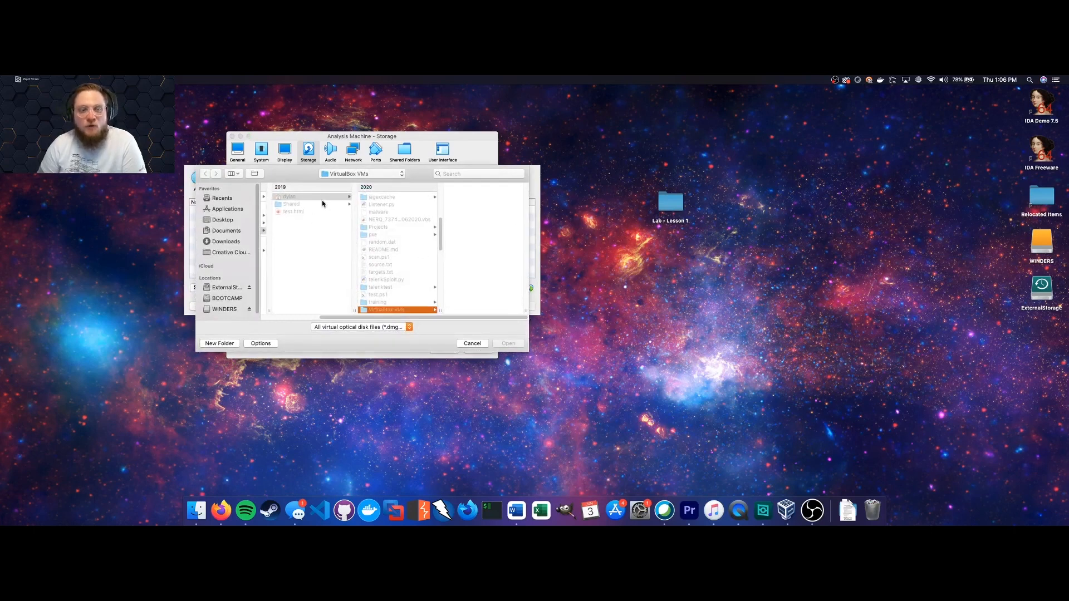
left_click(300, 199)
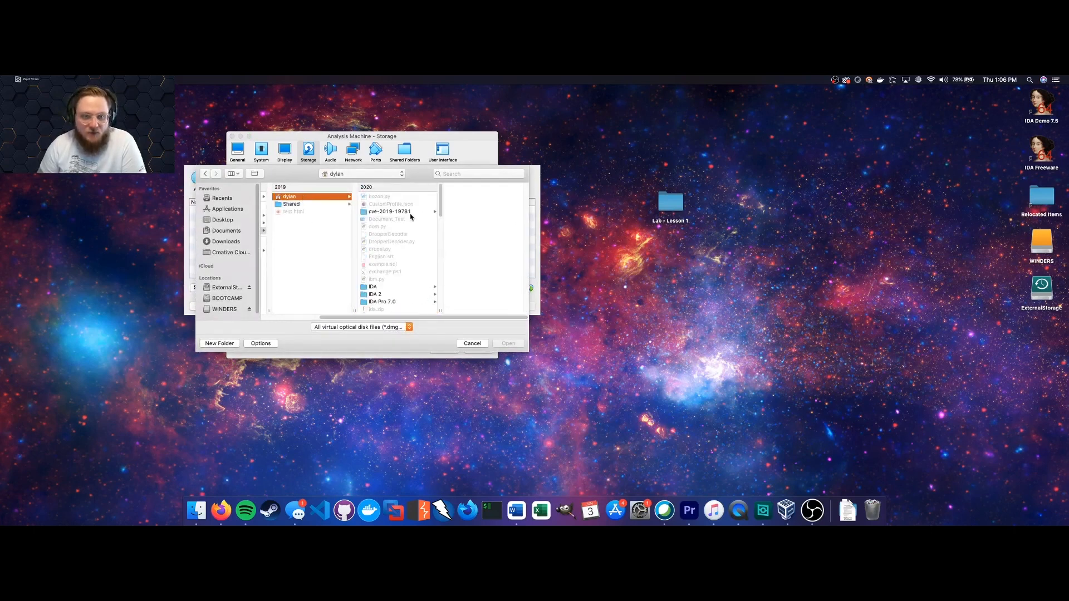
scroll(411, 217, "down", 10)
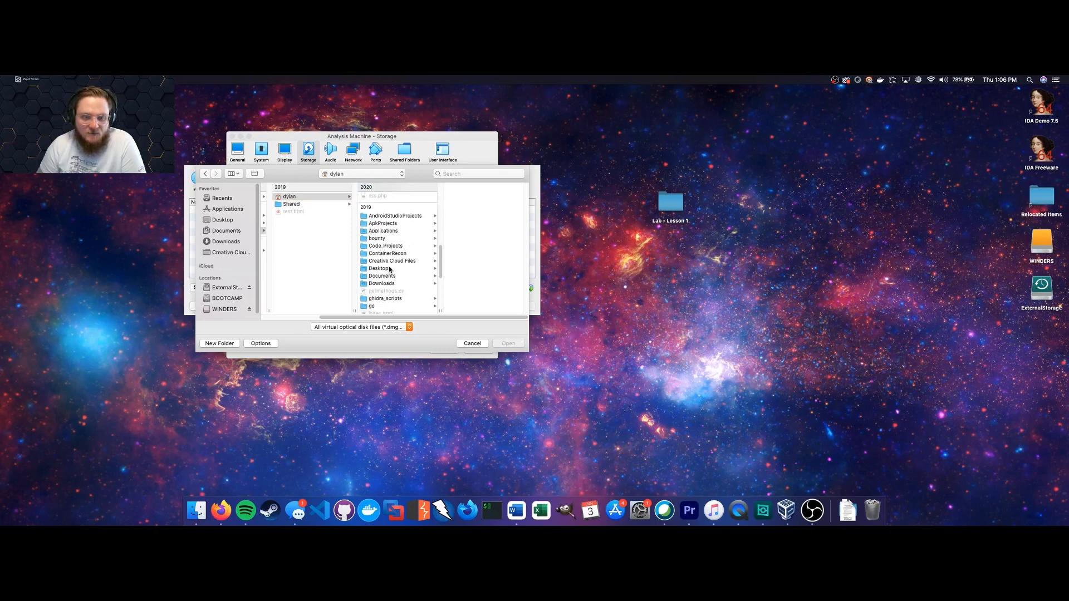
left_click(390, 270)
left_click(482, 197)
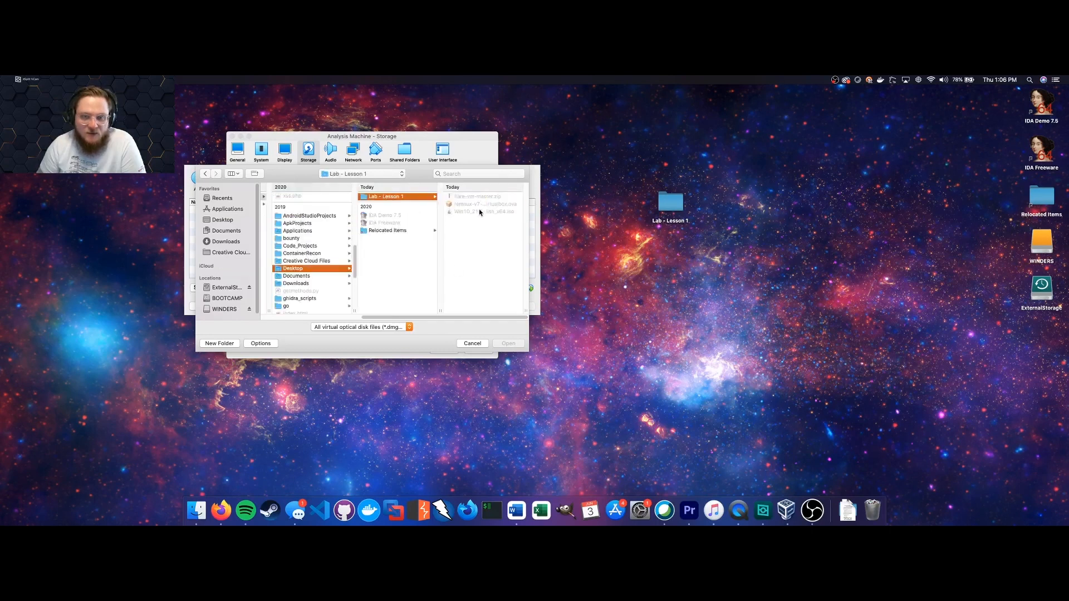
left_click(490, 212)
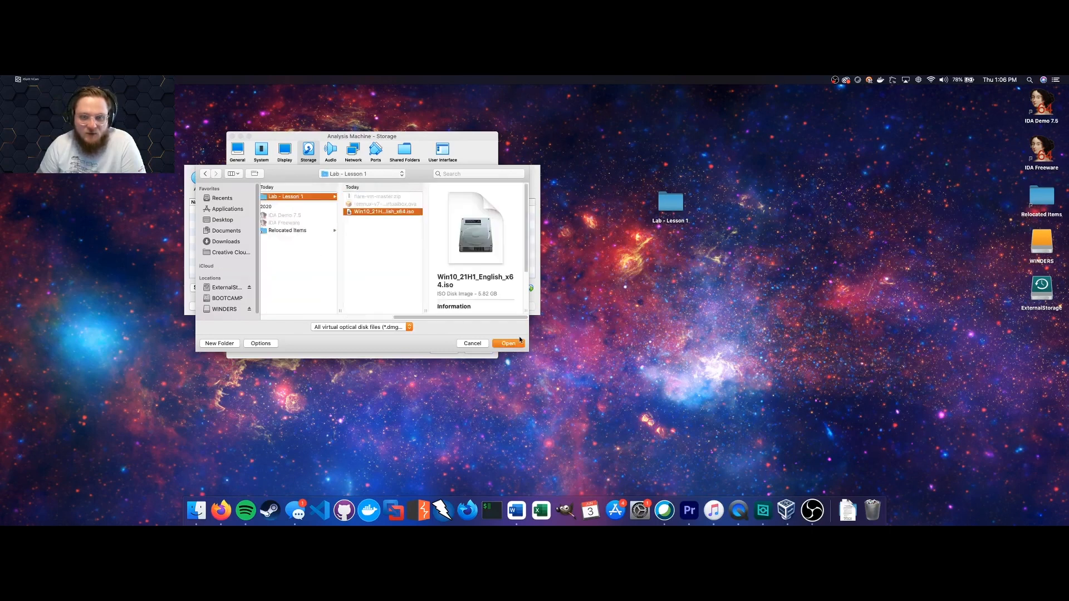
left_click(517, 346)
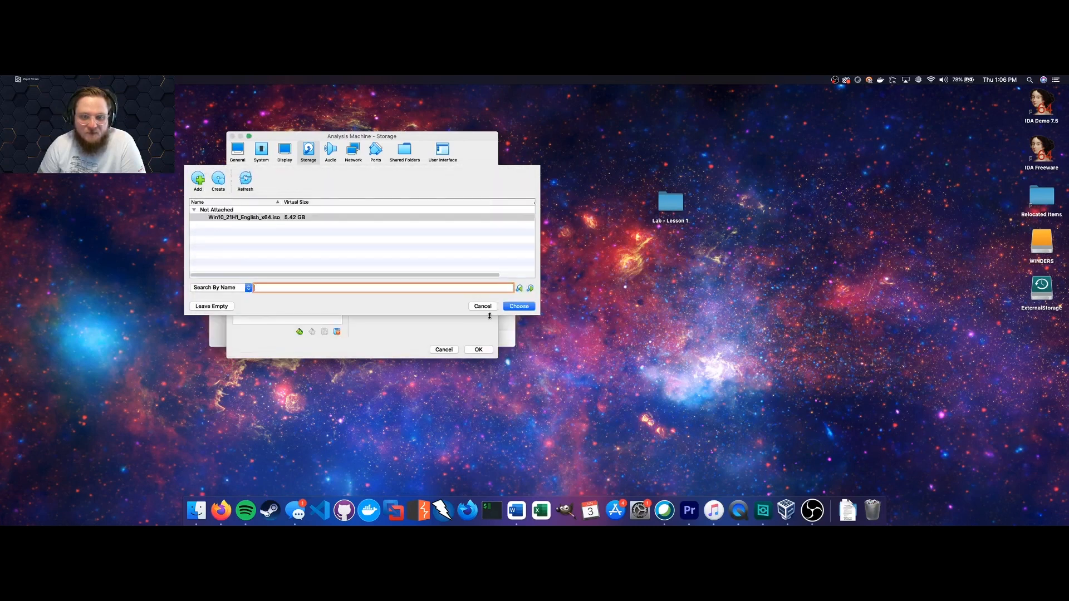
left_click(519, 307)
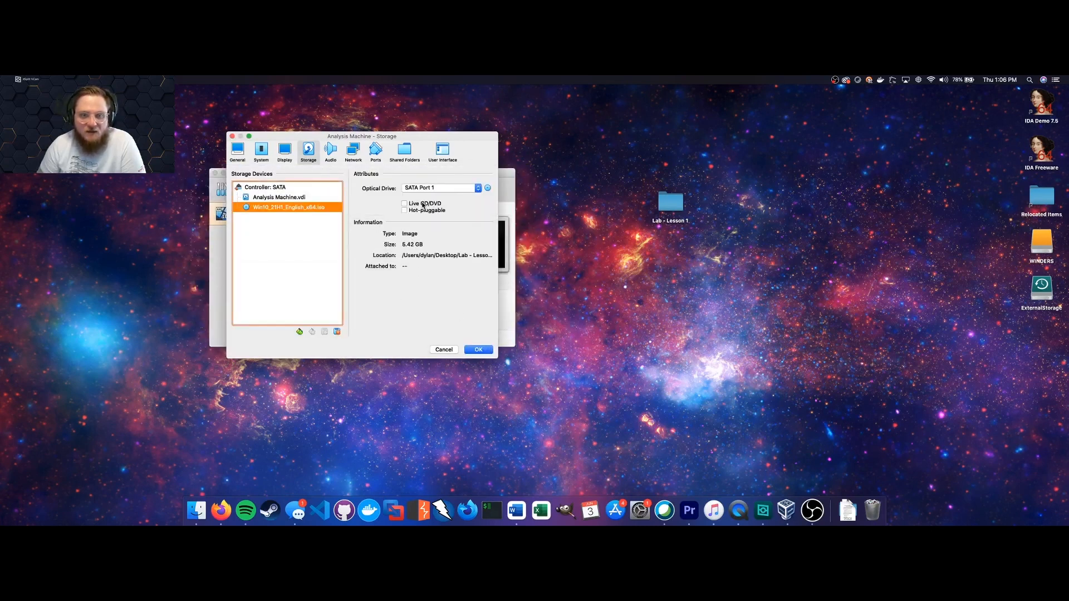
left_click(485, 351)
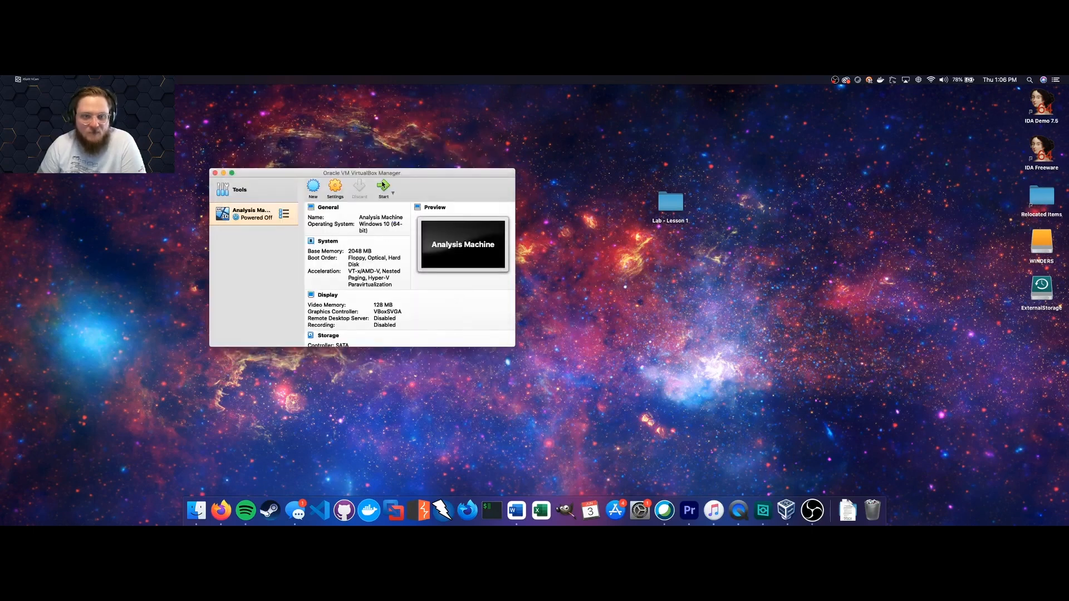
left_click(384, 188)
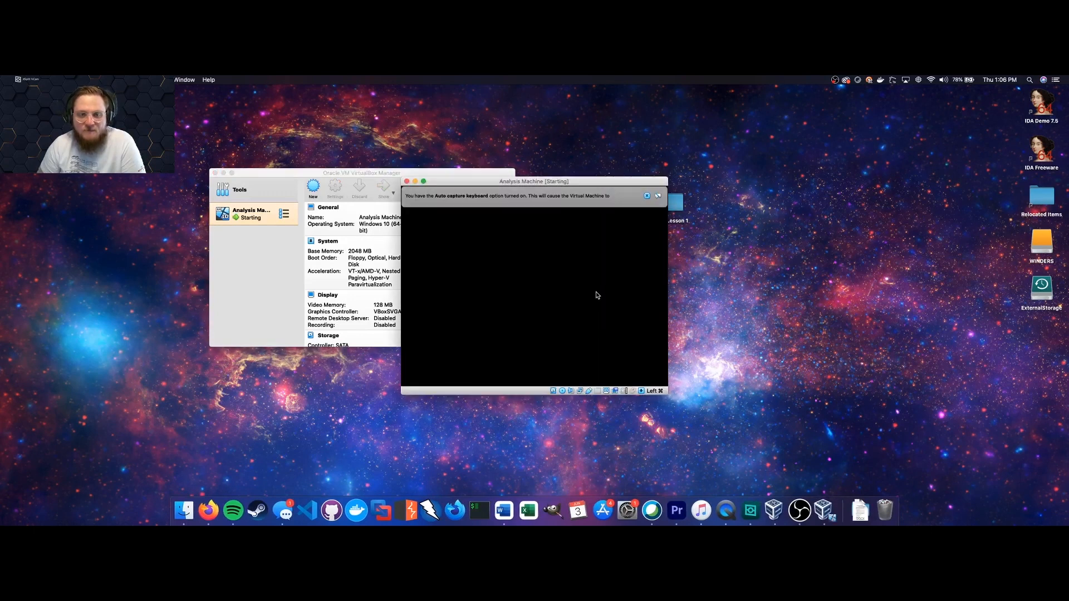
Dismiss the keyboard auto-capture and mouse integration notices and reposition the VM window.
left_click(647, 196)
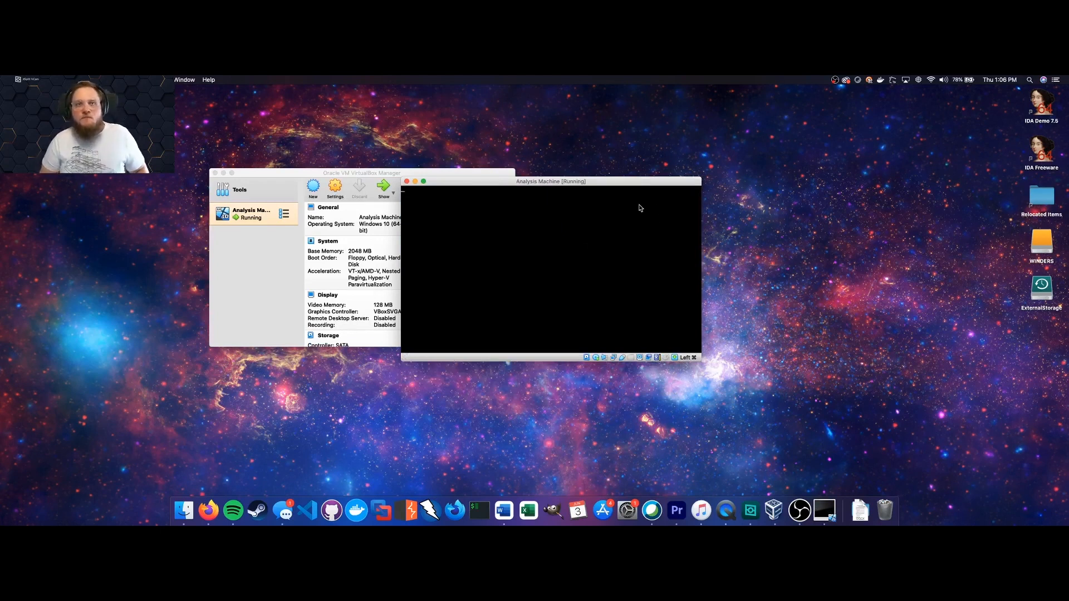
key("super+f")
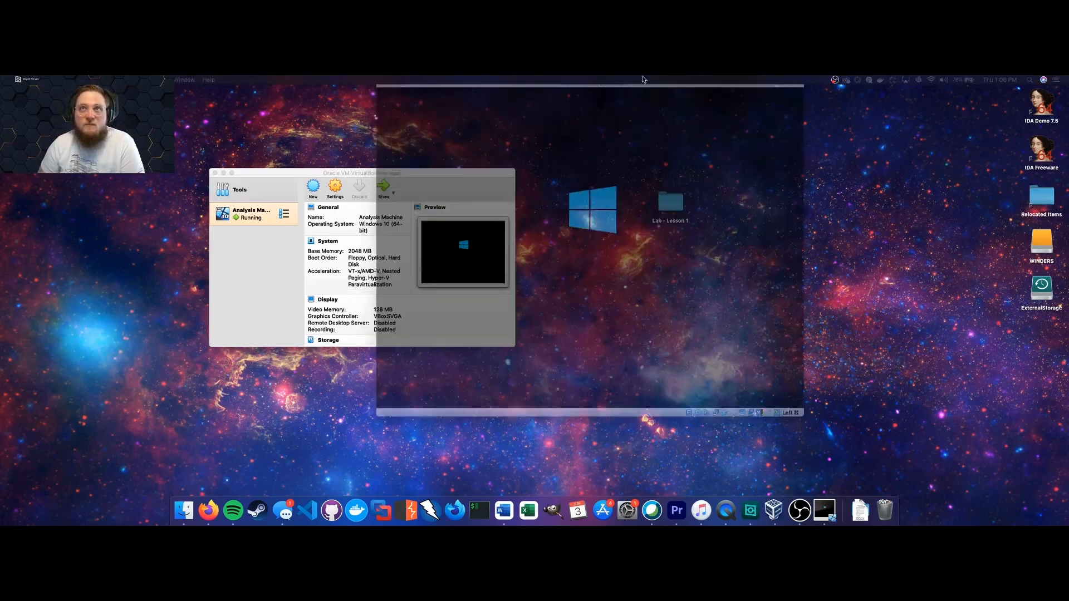
left_click_drag(634, 130, 604, 126)
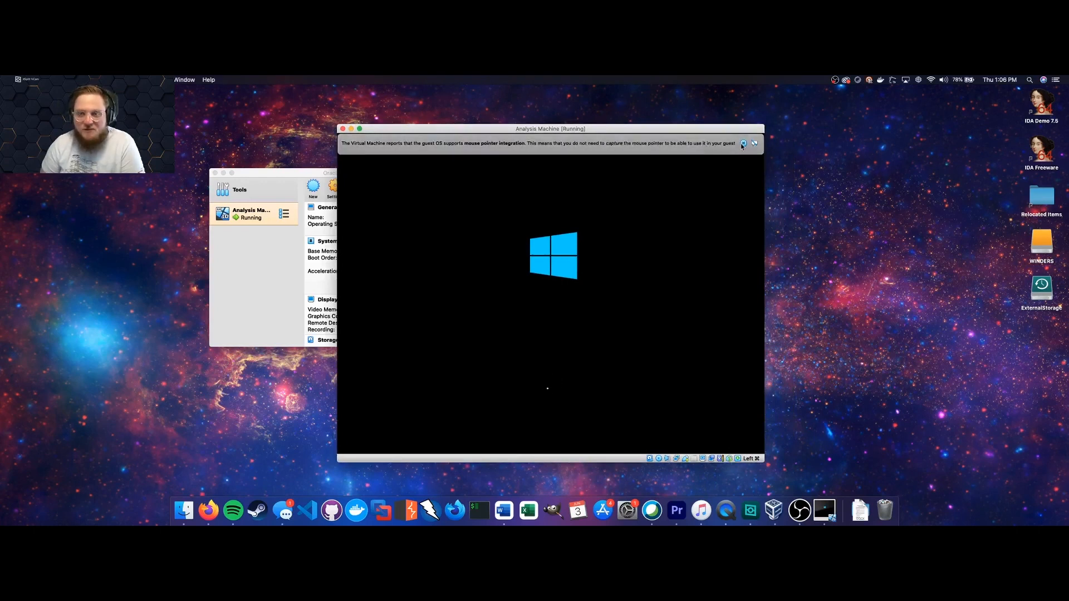
left_click(743, 144)
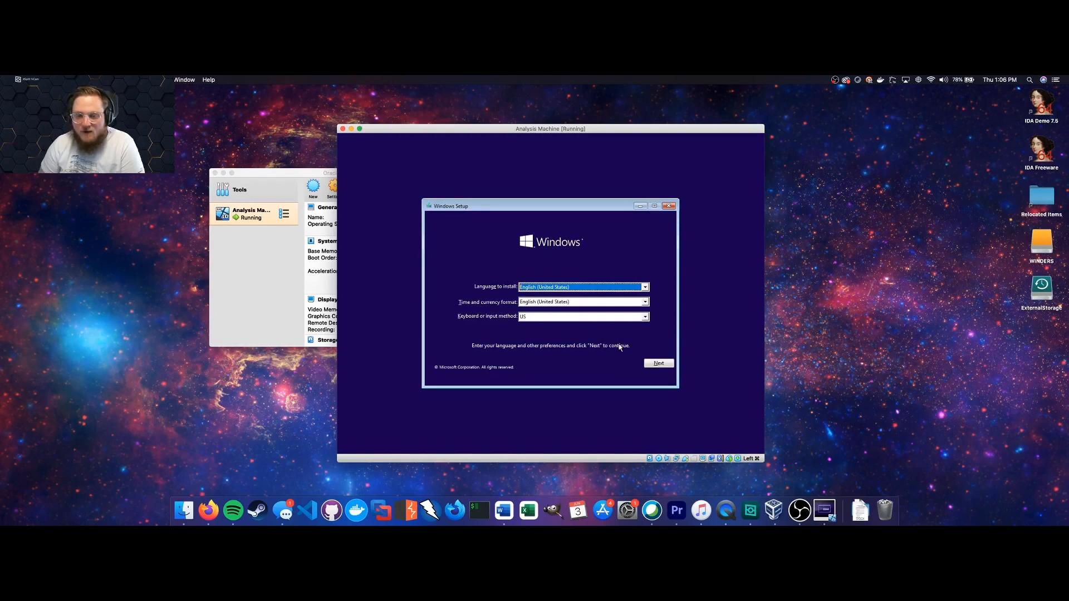
Install without a product key, choosing Windows 10 Pro N and accepting the license terms.
left_click(659, 363)
left_click(568, 303)
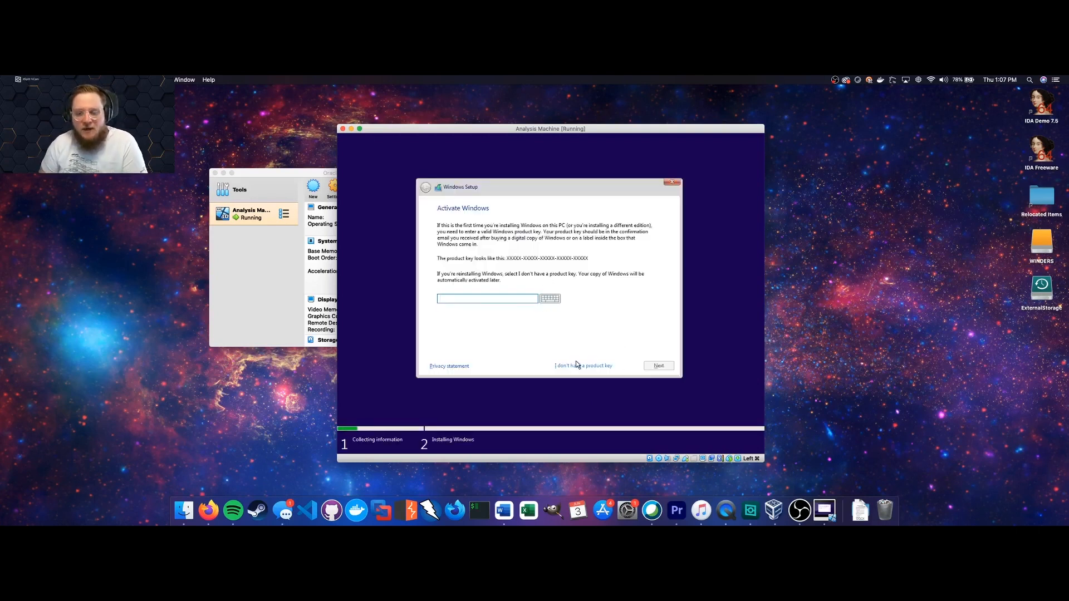
left_click(576, 364)
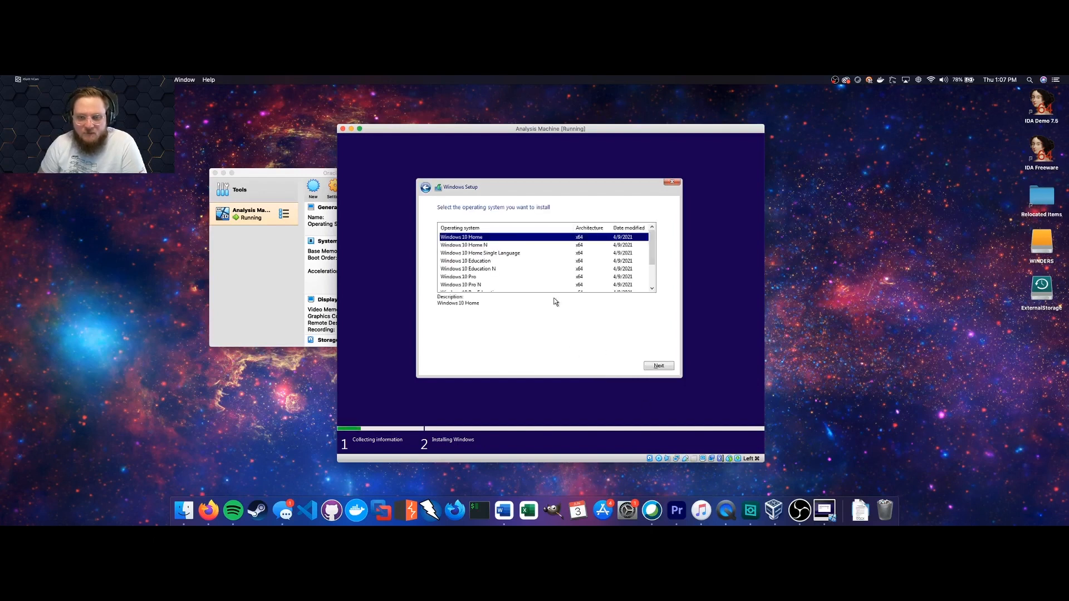
left_click(532, 285)
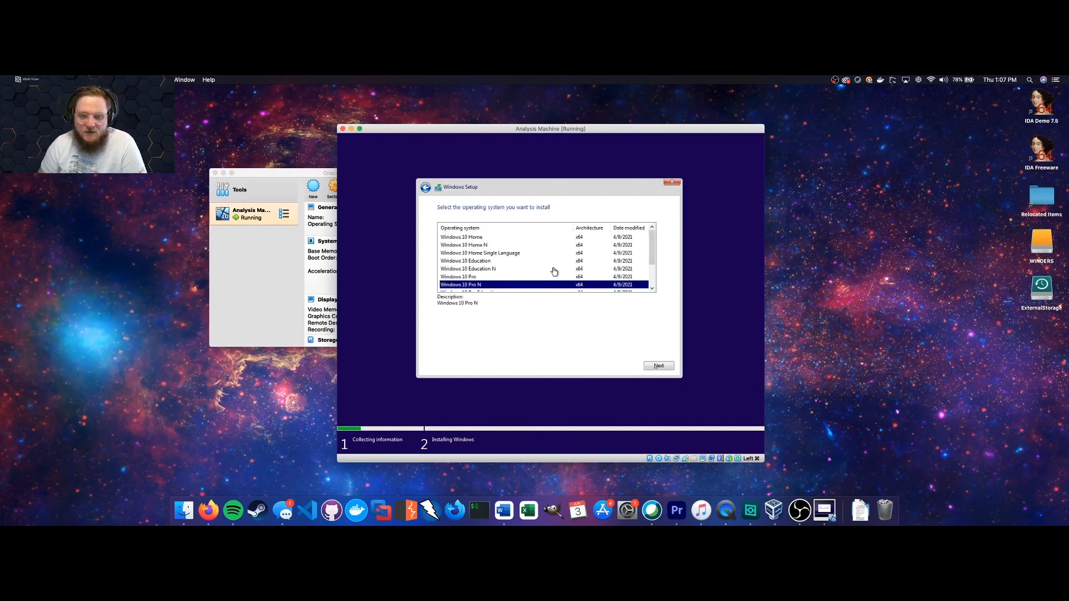
scroll(554, 272, "down", 2)
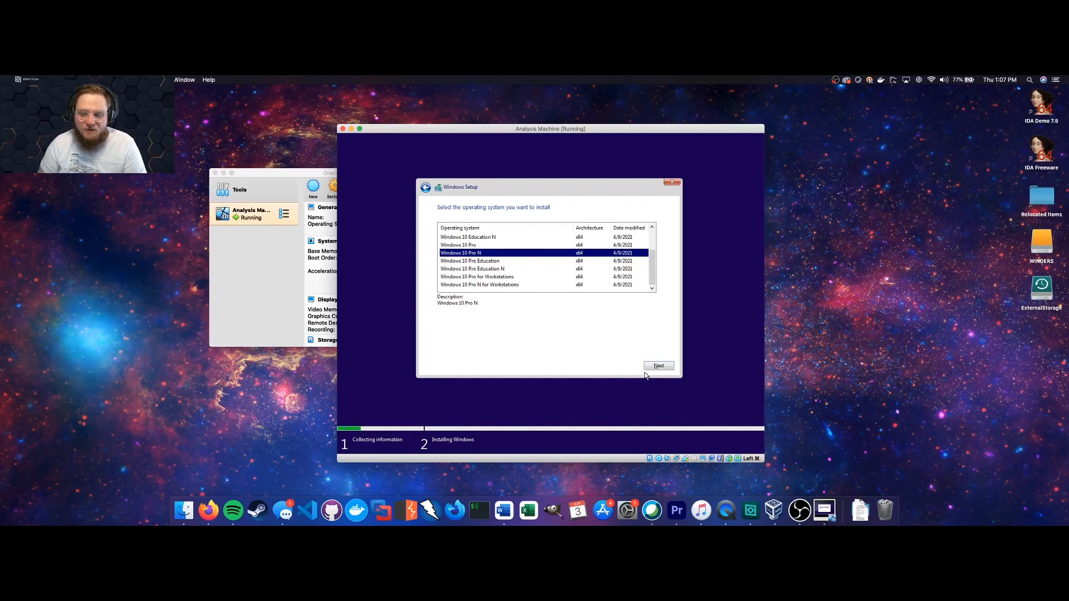
left_click(661, 366)
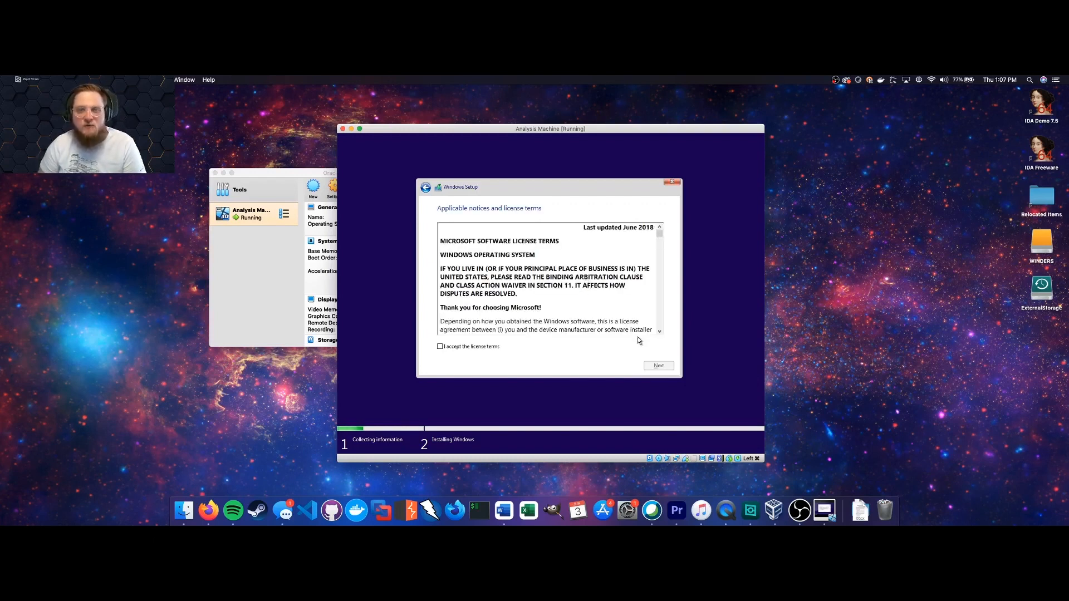
left_click(477, 351)
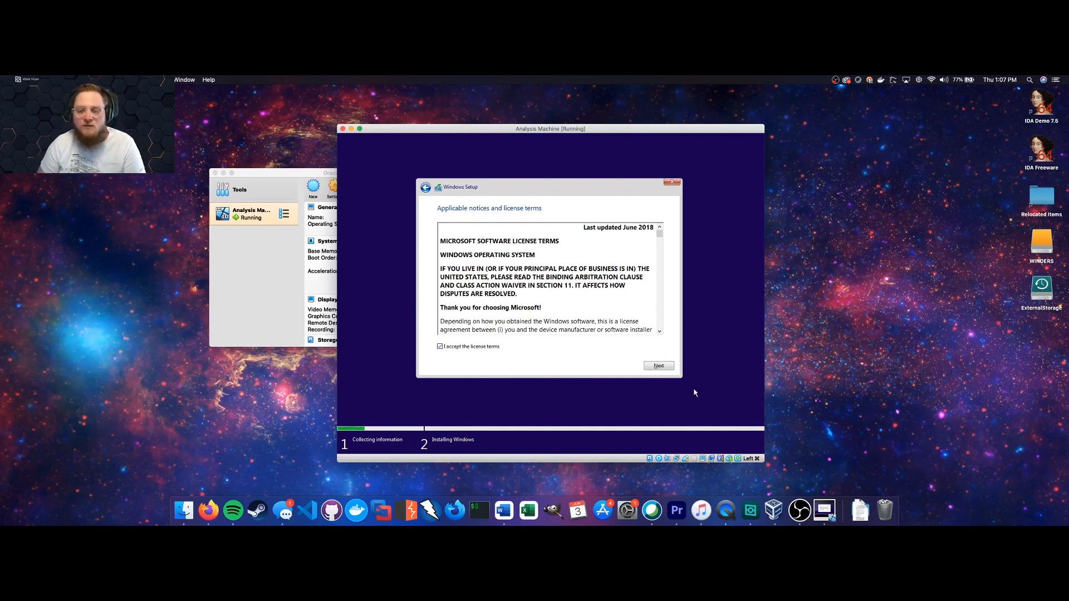
left_click(659, 366)
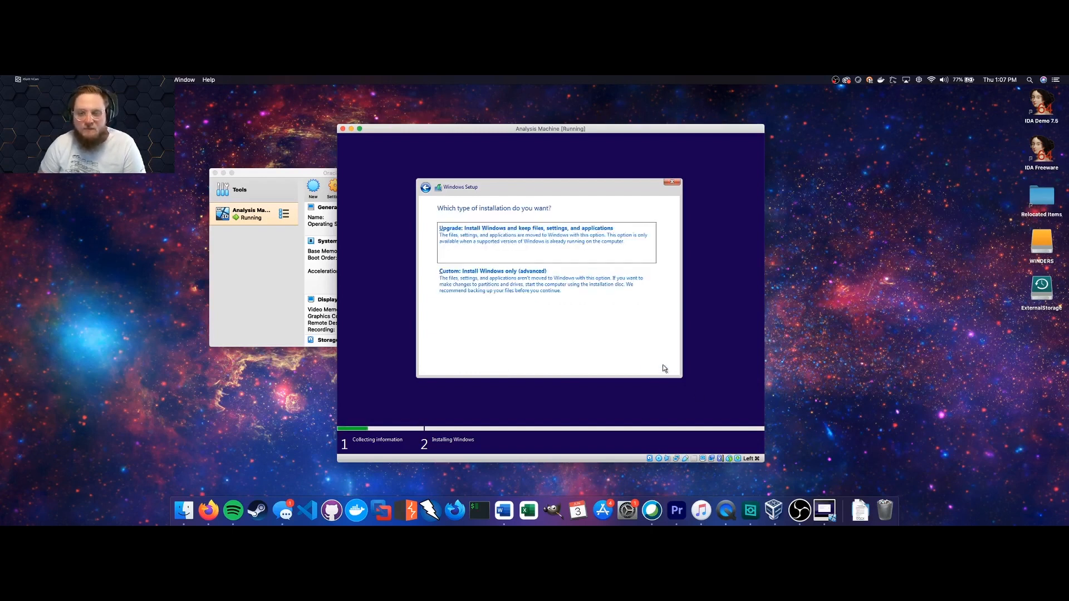
Run a Custom install onto a new partition spanning the whole 50 GB drive.
left_click(554, 281)
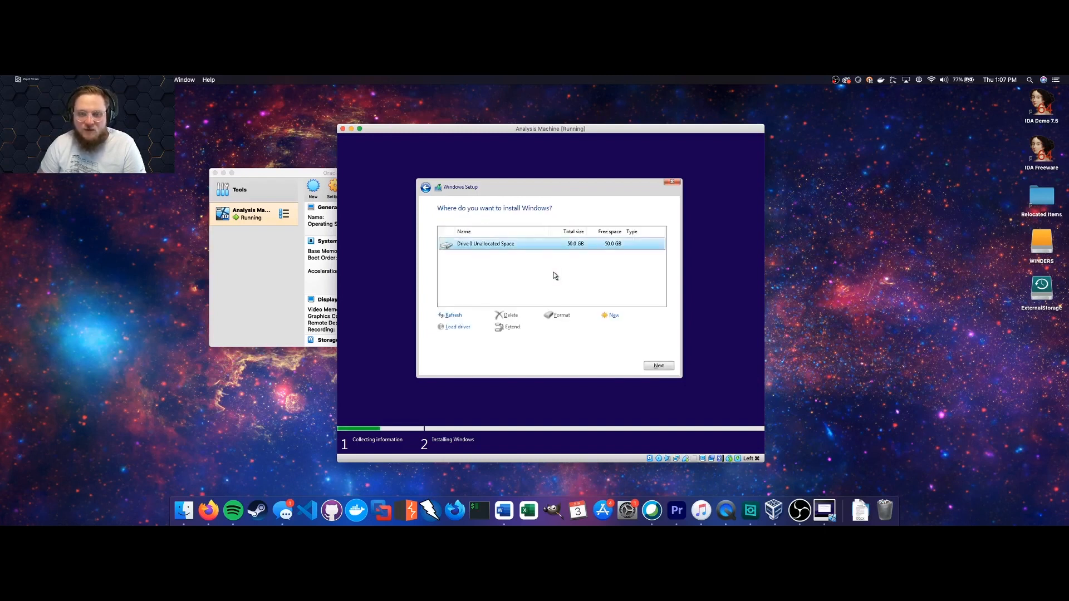
left_click(615, 316)
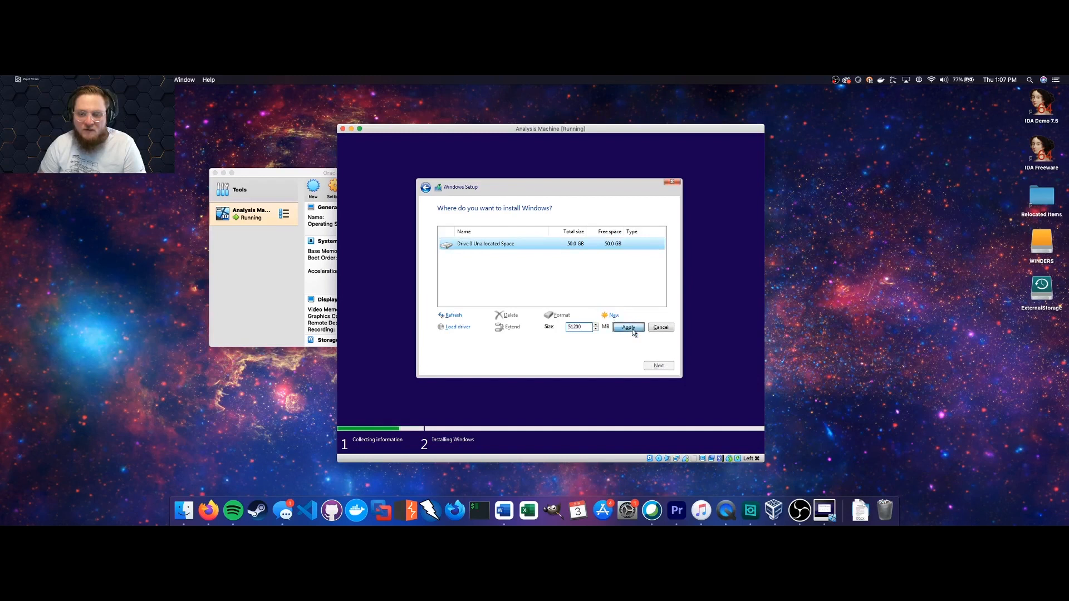
left_click(634, 330)
left_click(606, 328)
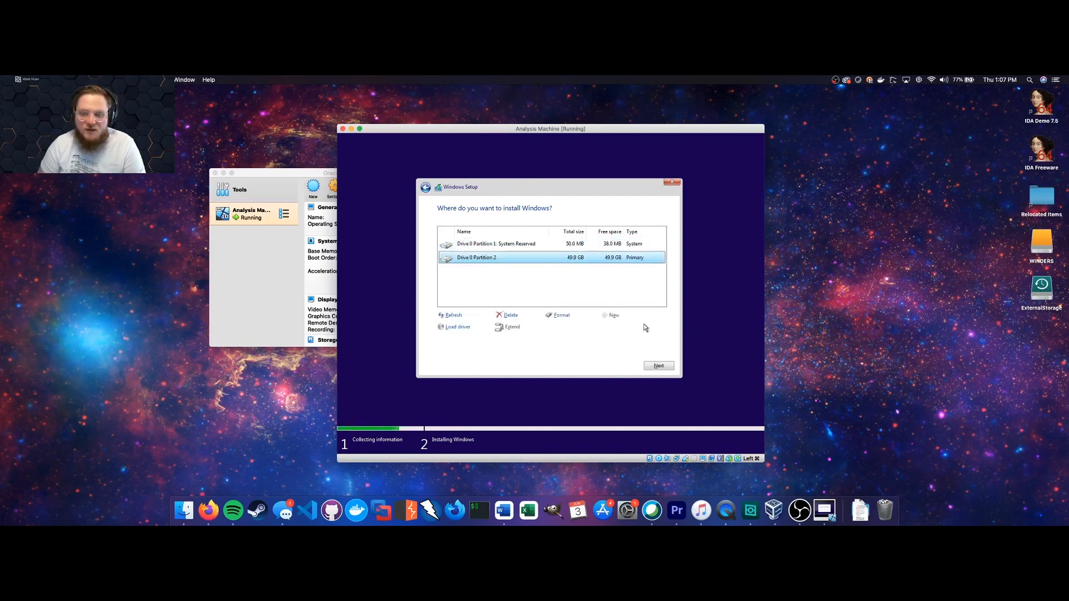
left_click(659, 366)
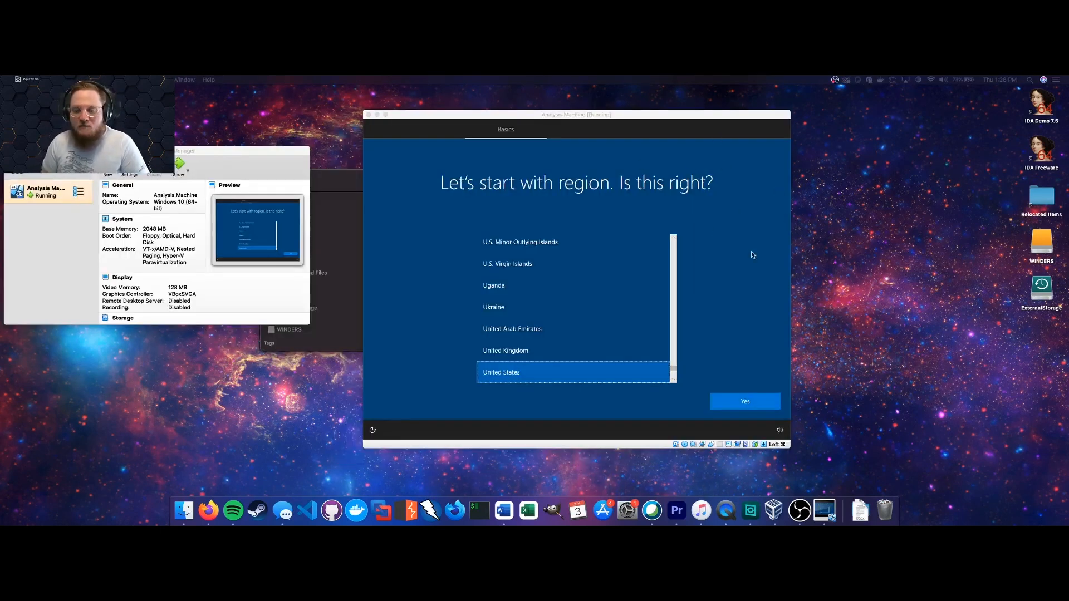
Confirm United States as region and US keyboard layout, skipping a second layout.
left_click(739, 403)
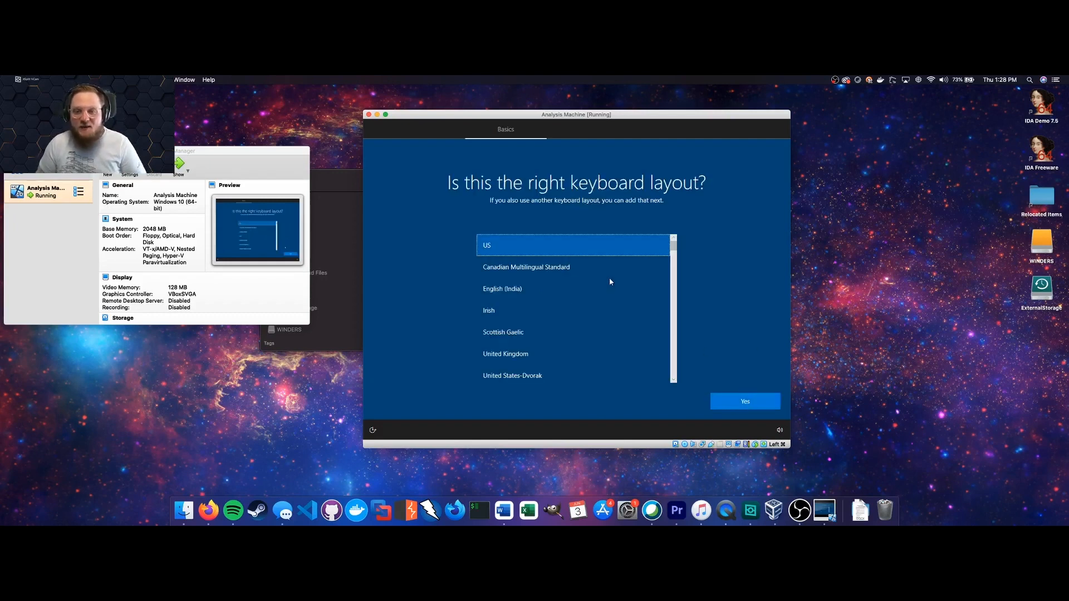
left_click(745, 400)
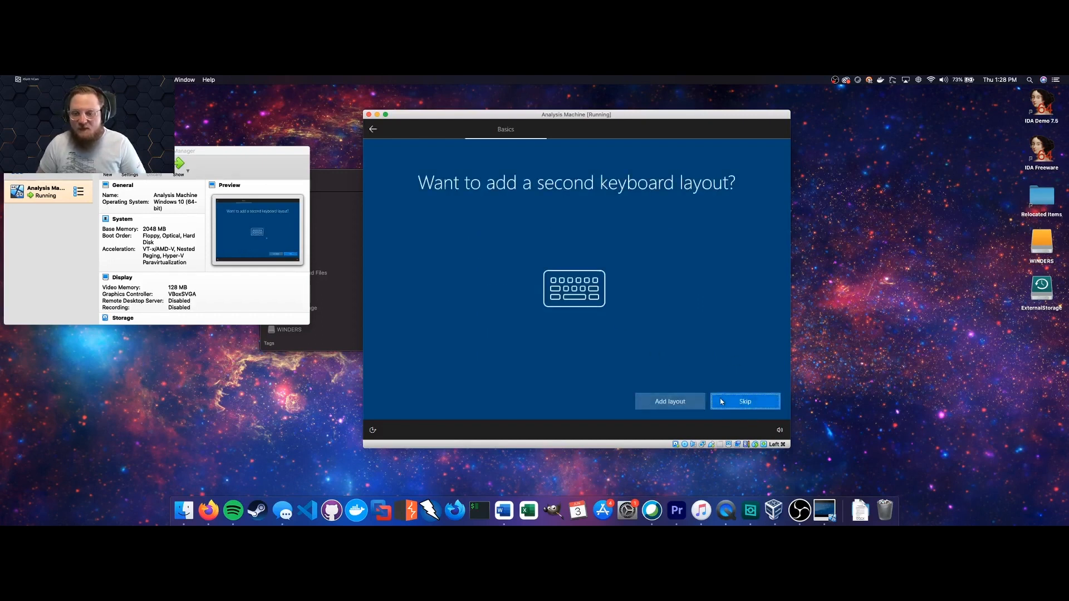
left_click(720, 399)
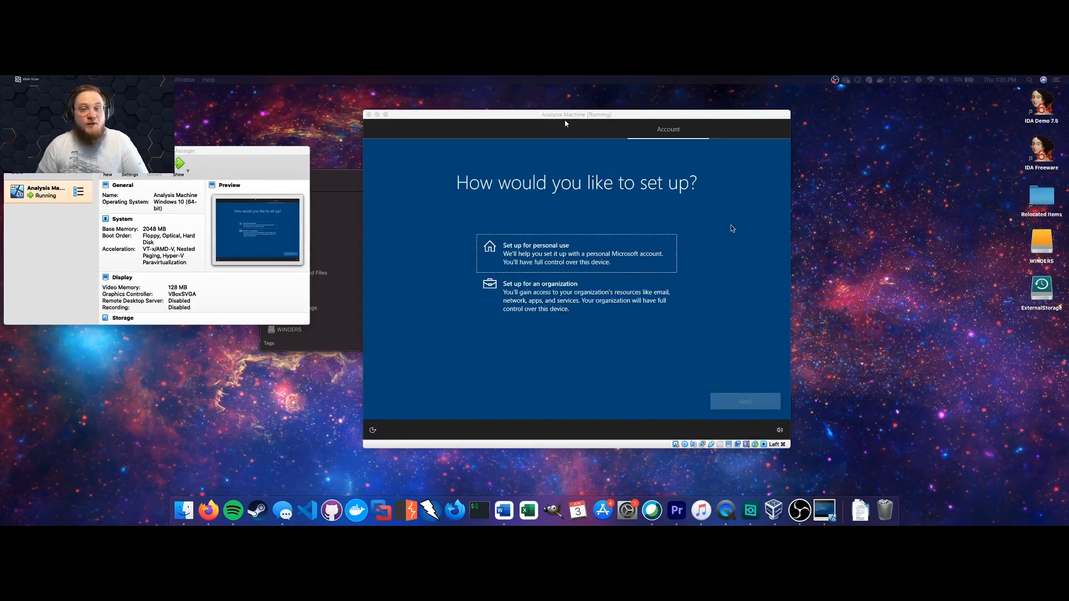
Choose 'Set up for personal use' and continue.
left_click(635, 252)
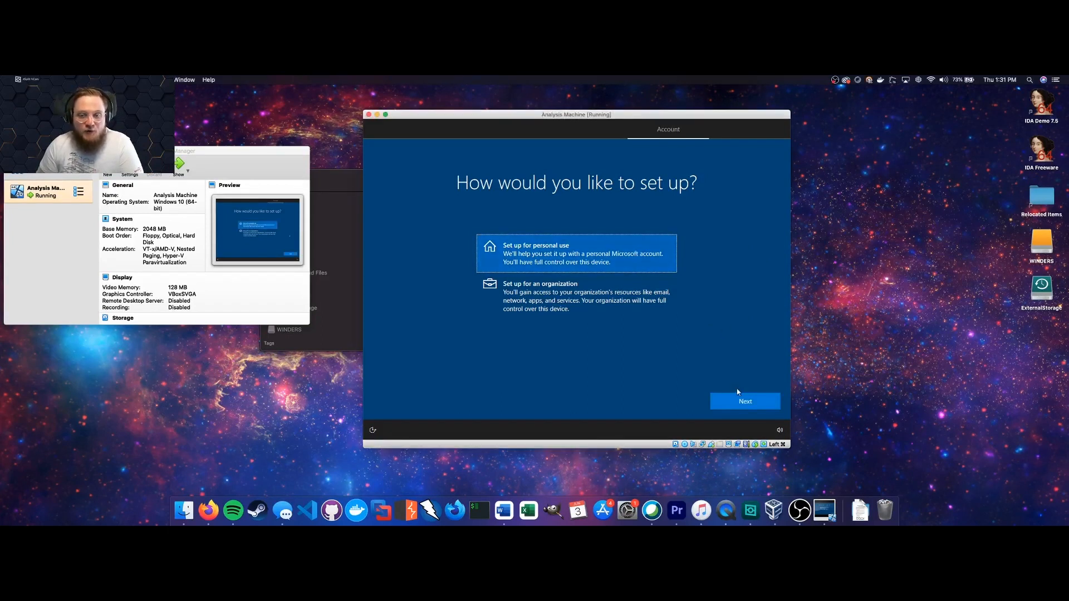
left_click(742, 404)
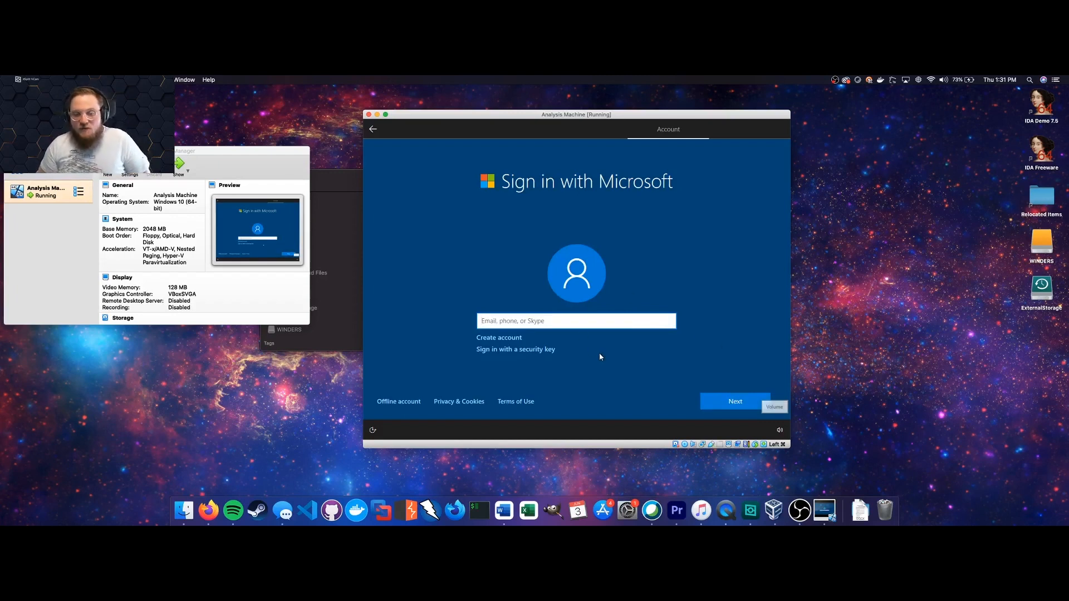
Choose Offline account and Limited experience to skip the Microsoft sign-in.
left_click(412, 405)
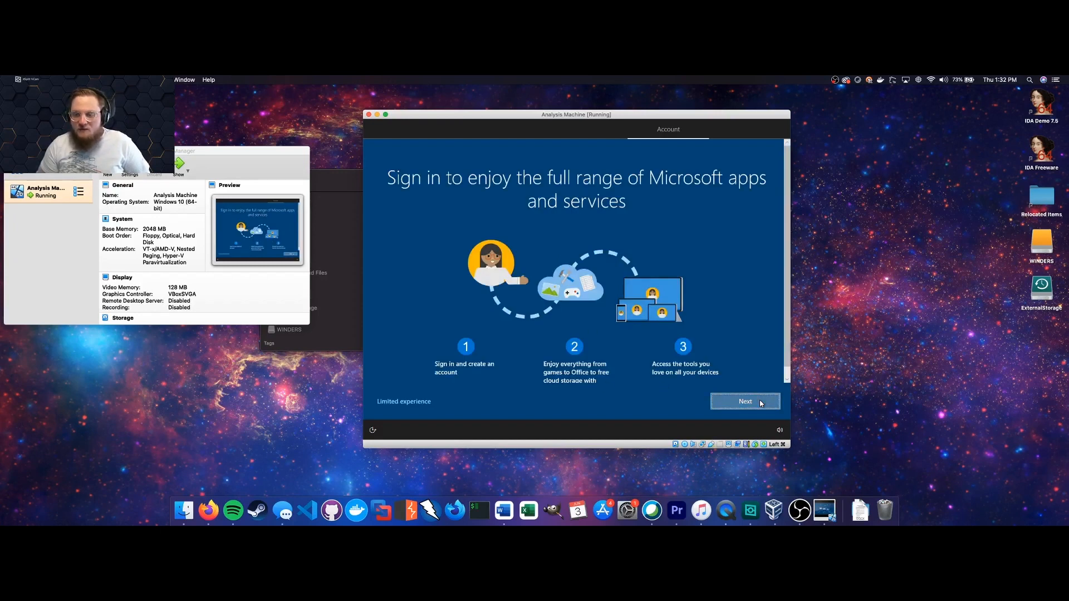
left_click(761, 403)
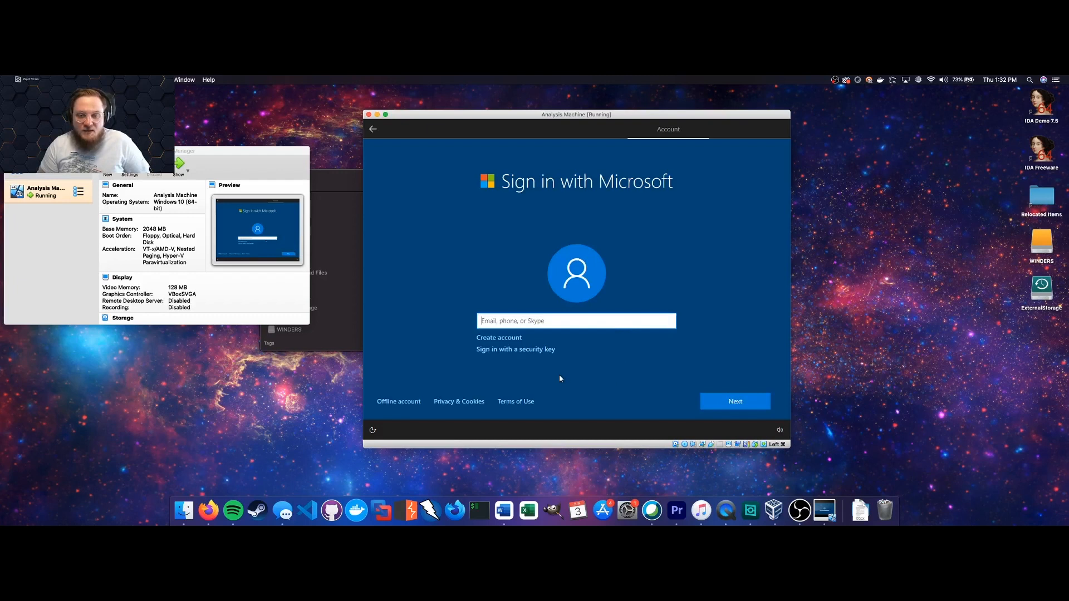
left_click(412, 403)
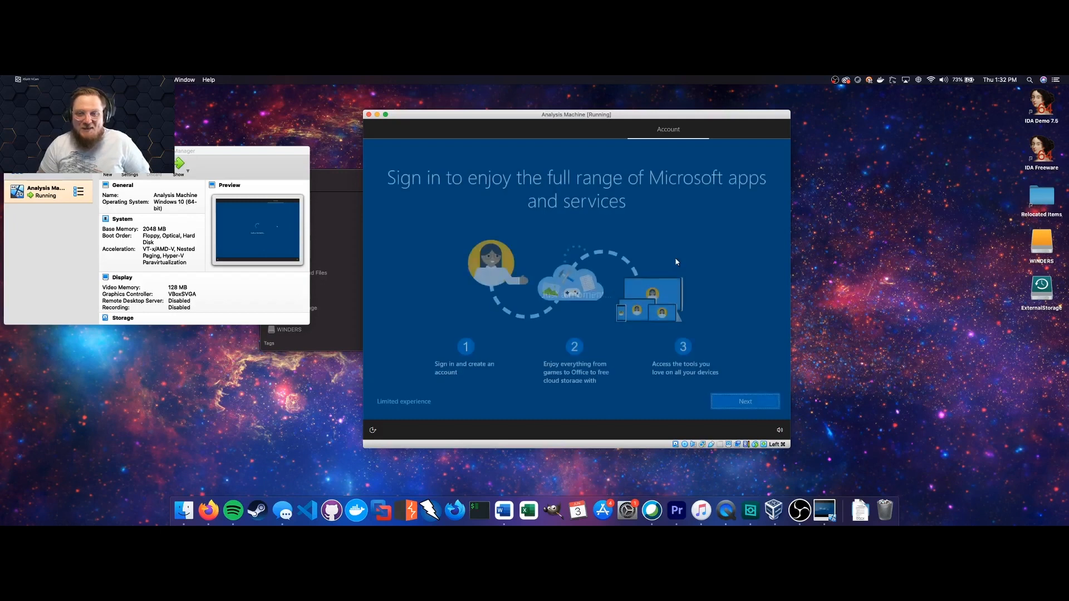
left_click(398, 403)
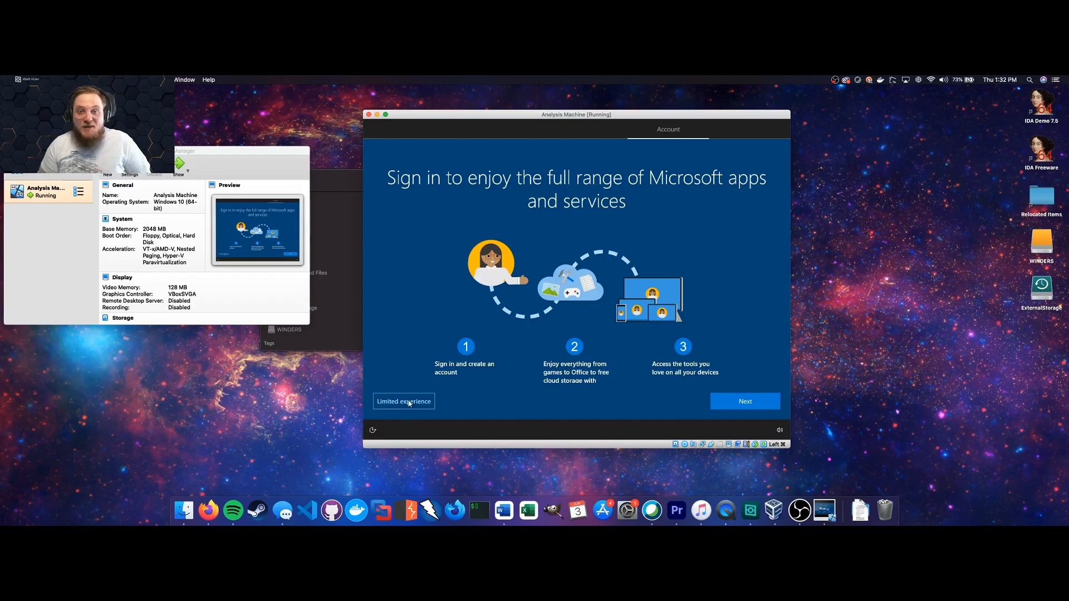
left_click(410, 403)
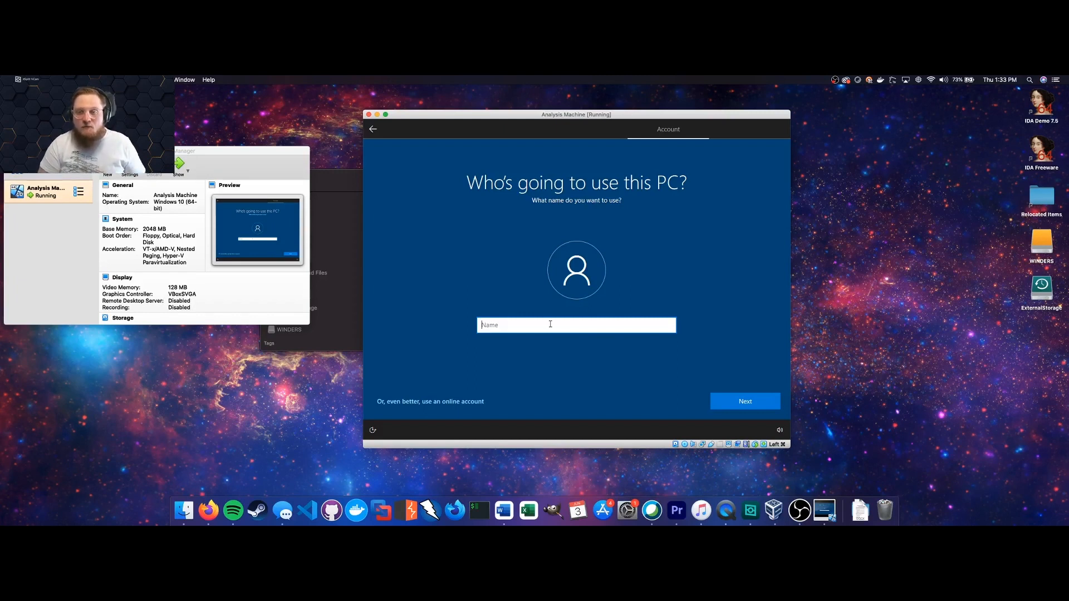
Enter a user name for the new local Windows account and continue to the password page.
type("Bob")
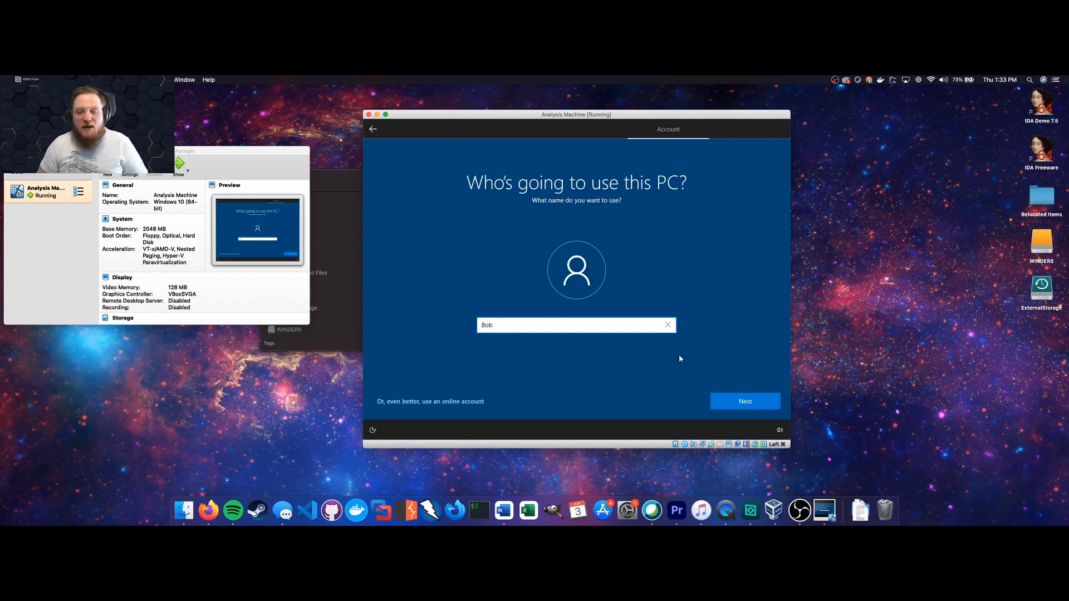
left_click(729, 401)
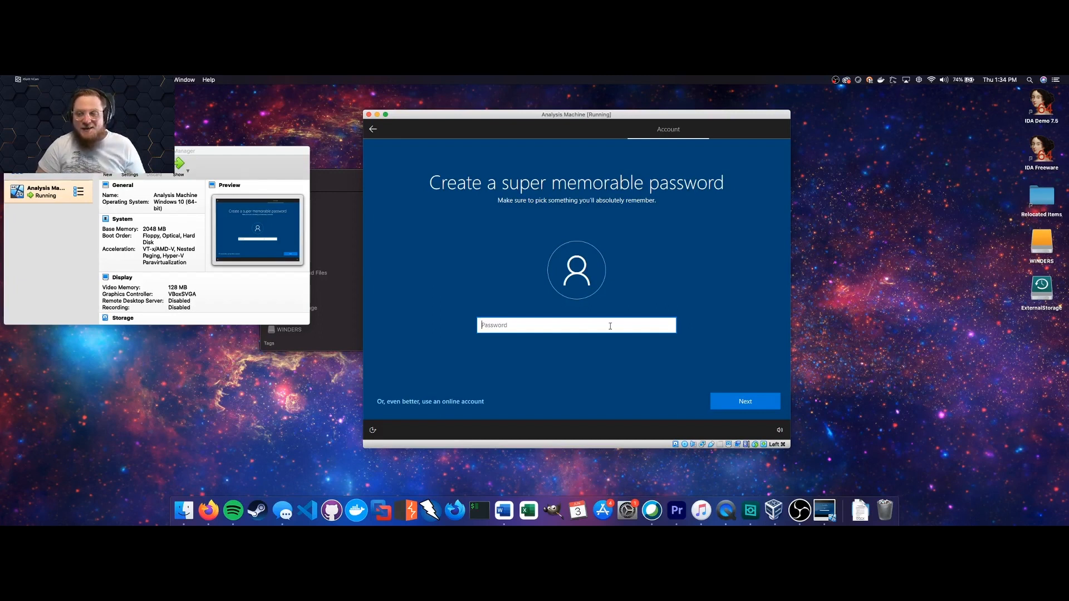
Enter the account password, then re-enter it to confirm.
type("************")
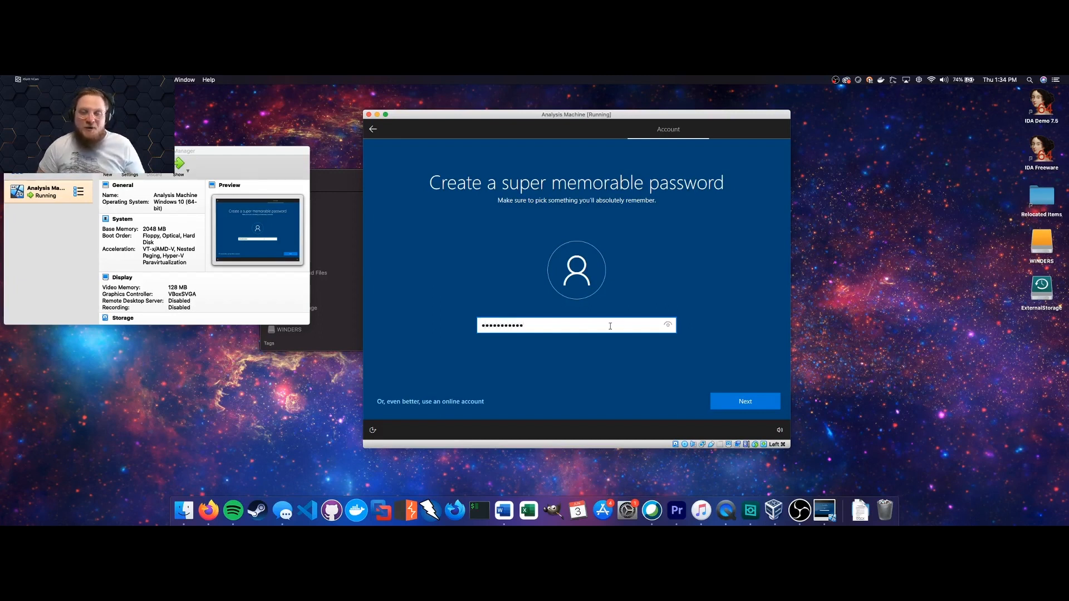
left_click(741, 402)
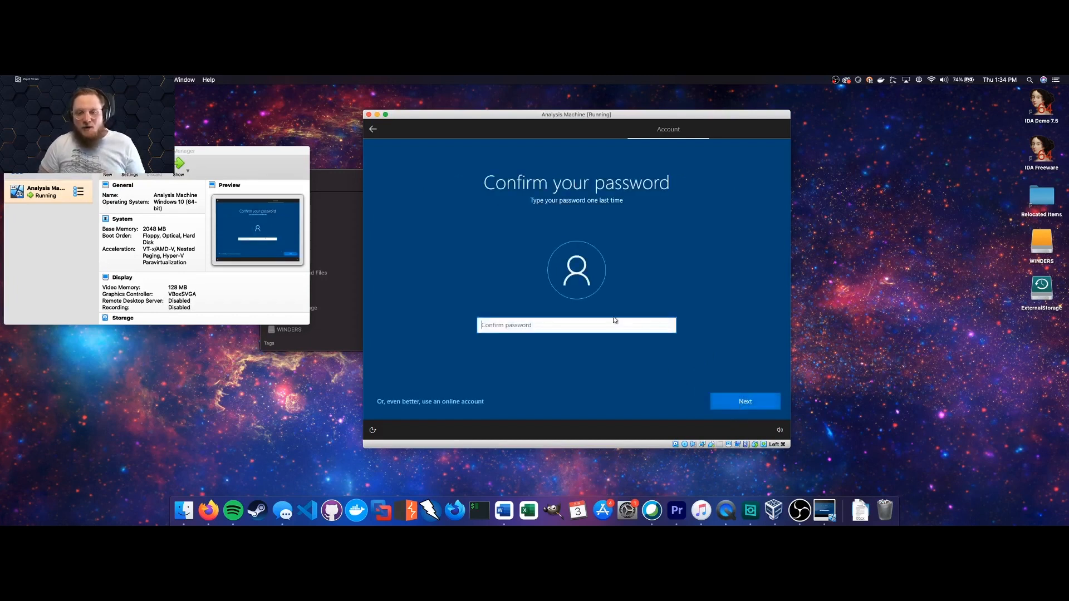
type("•••••••••••")
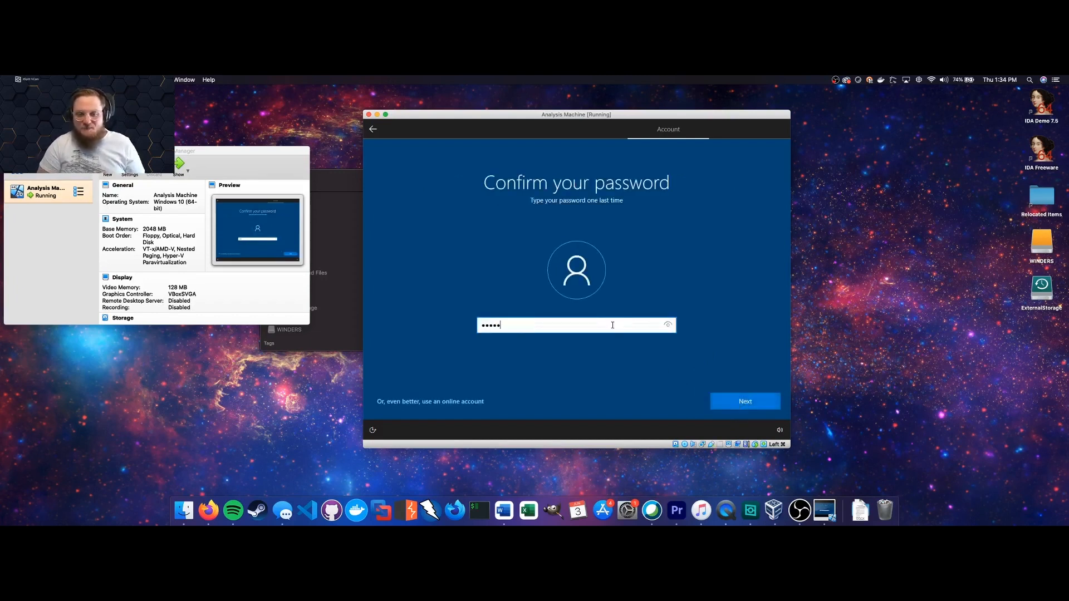
key("Return")
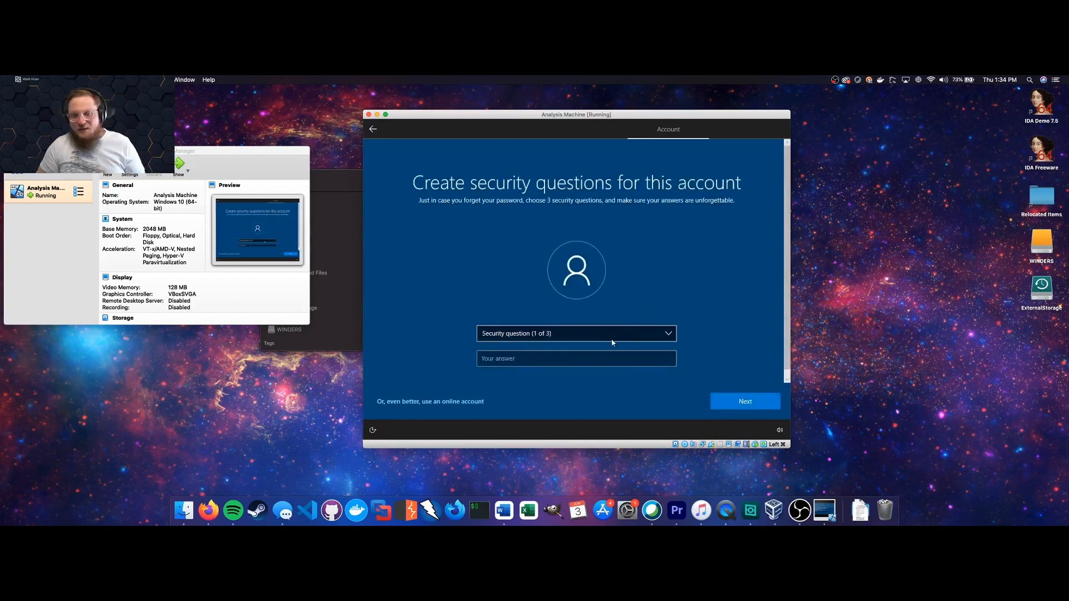
Choose the oldest cousin security question and enter its answer.
left_click(612, 333)
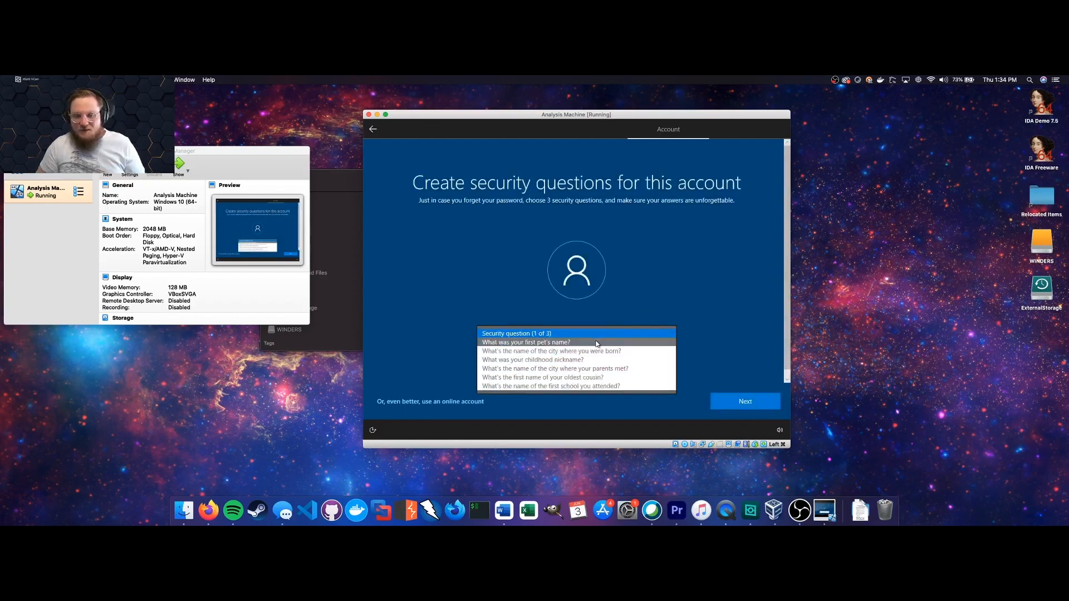
left_click(597, 343)
left_click(606, 332)
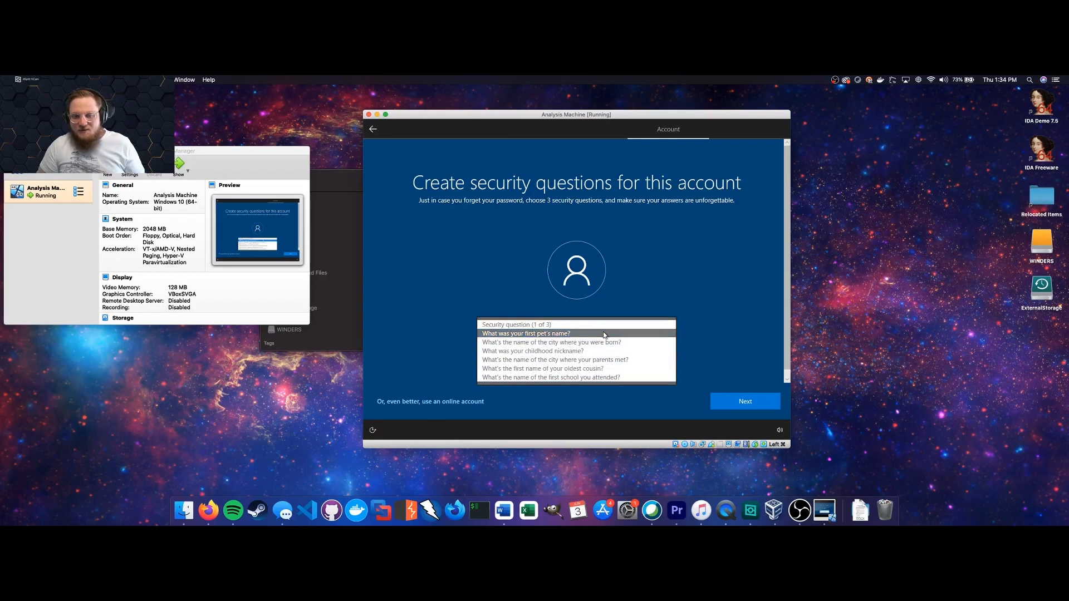
left_click(600, 368)
left_click(600, 359)
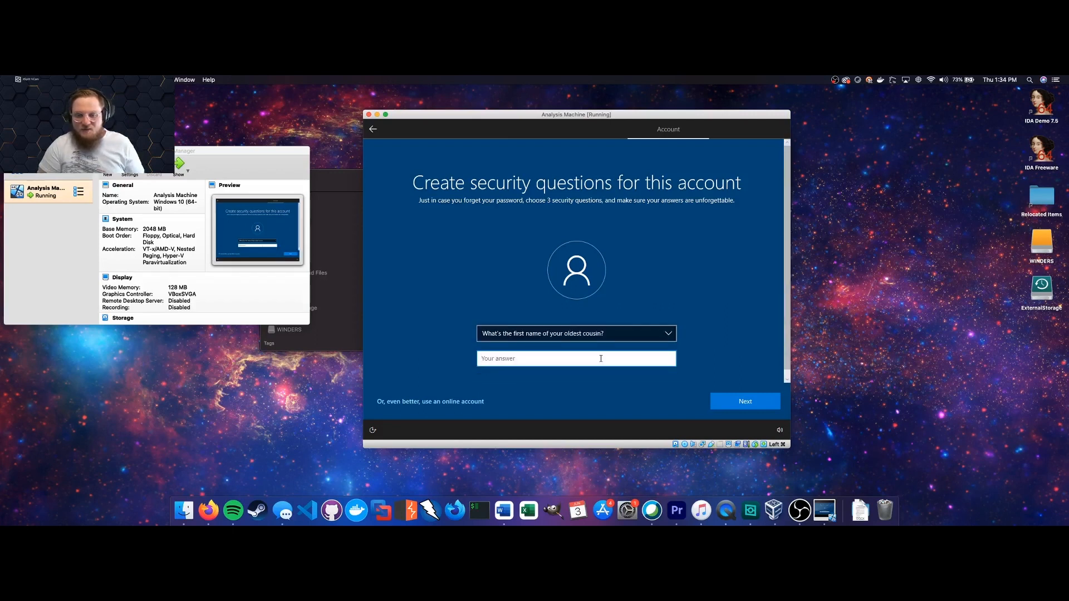
type("Jim")
left_click(731, 401)
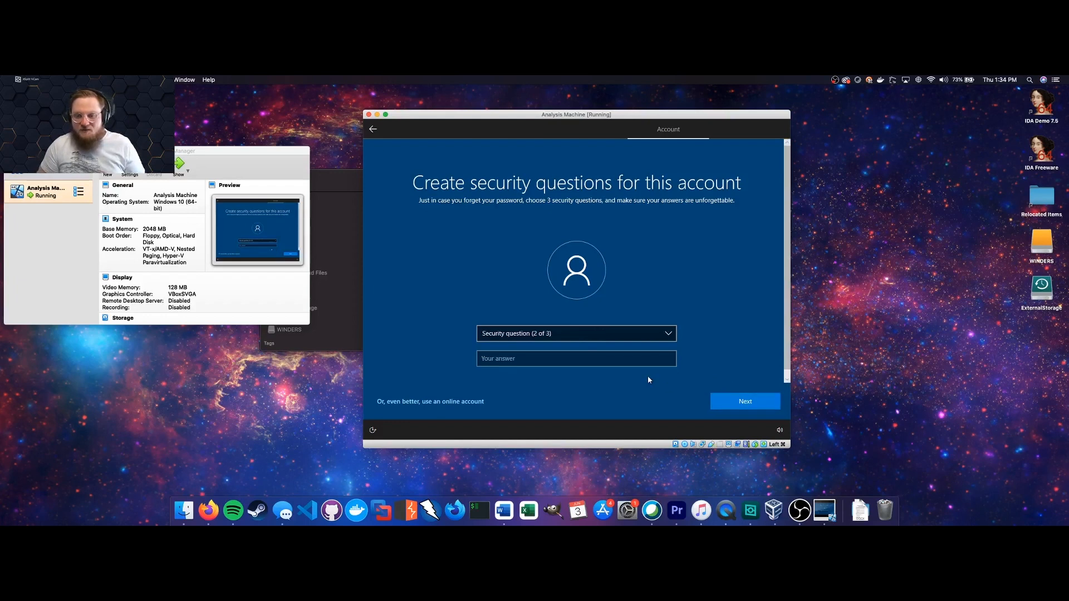
Choose the birth city security question and enter its answer.
left_click(591, 333)
left_click(576, 352)
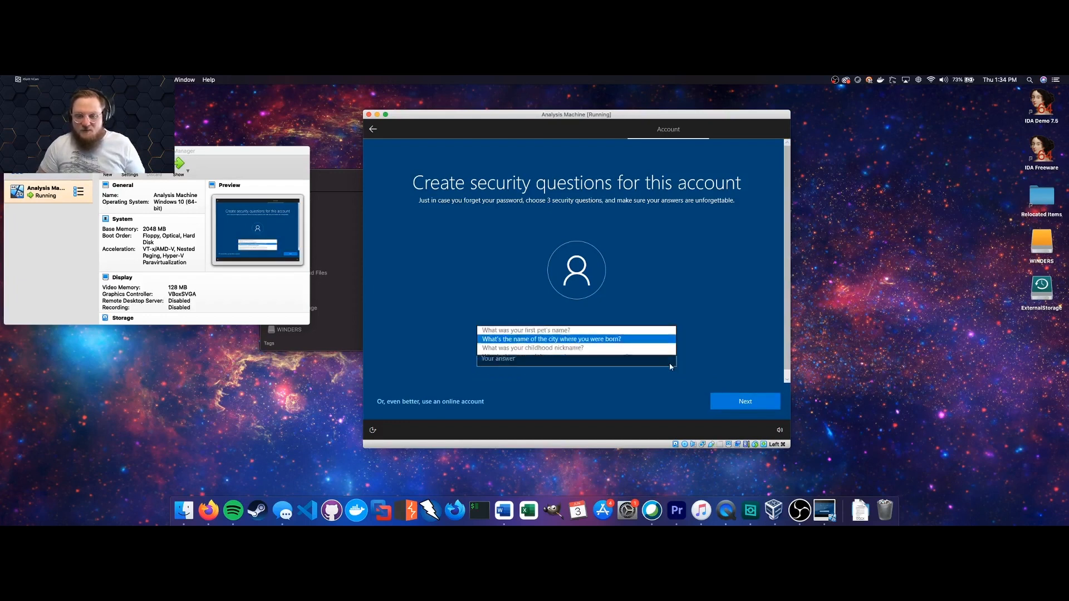
left_click(612, 357)
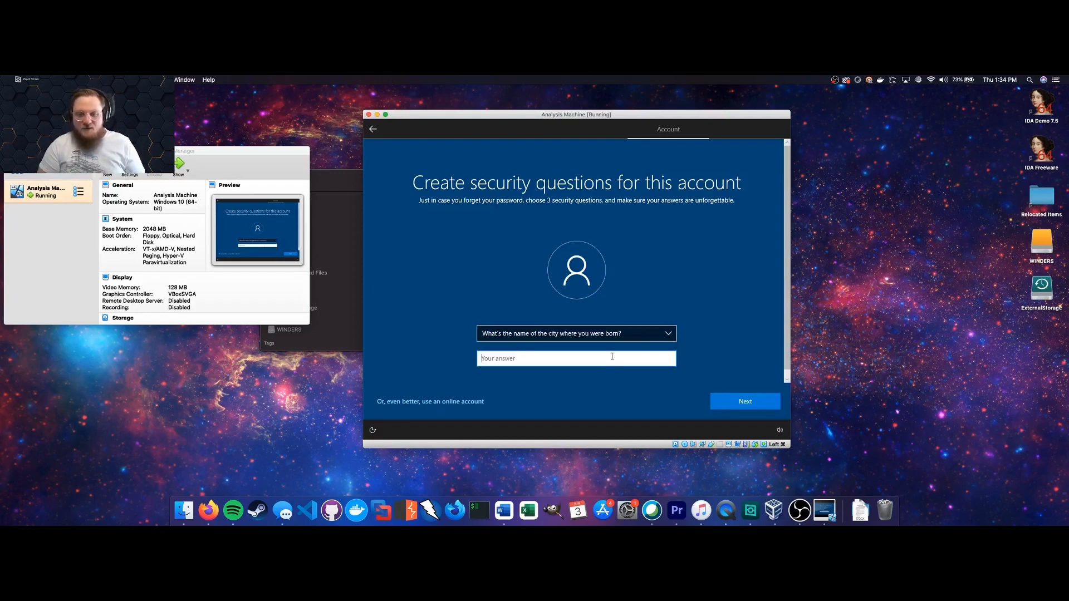
type("Chicago")
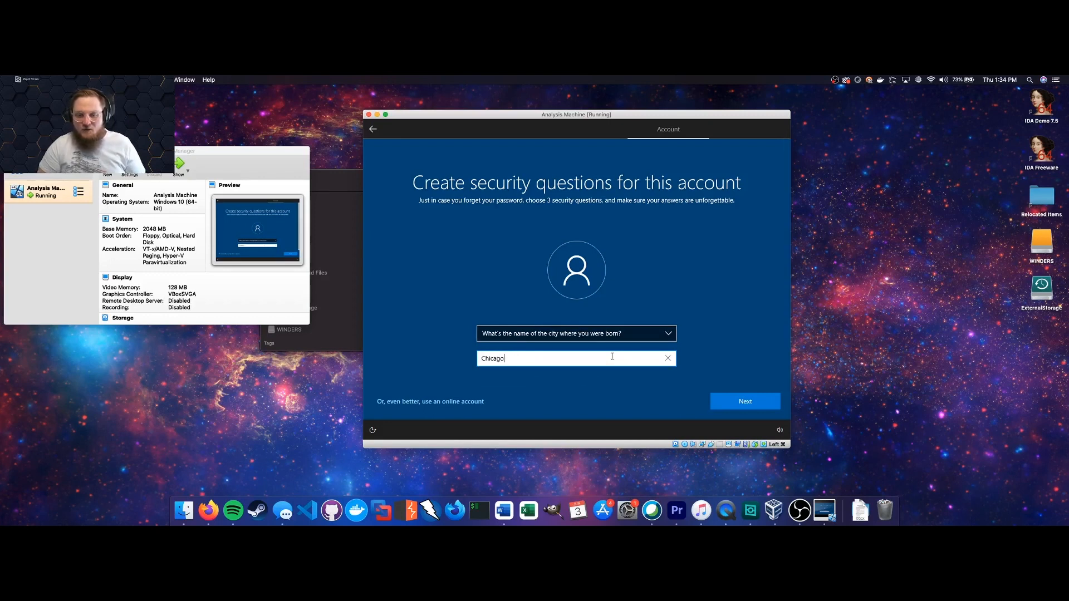
left_click(757, 397)
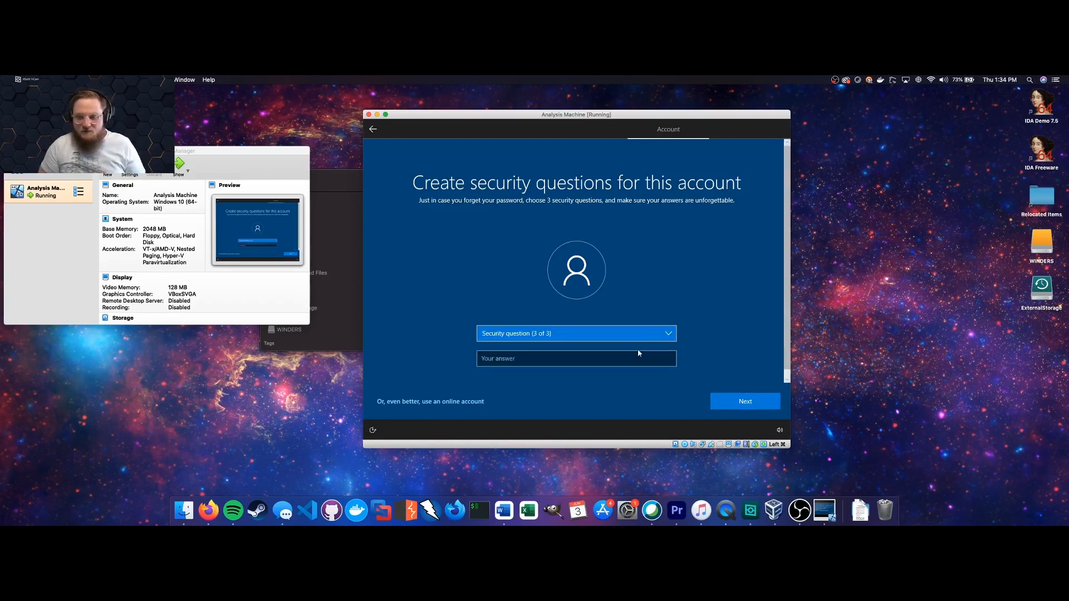
Choose the first school security question, enter its answer, and submit.
left_click(611, 331)
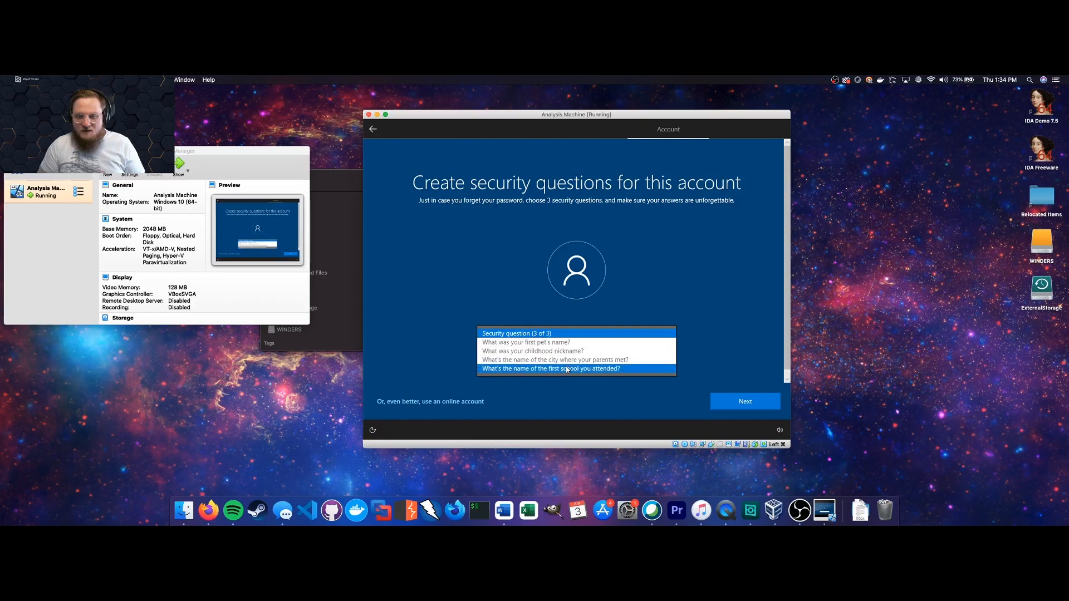
left_click(568, 368)
left_click(630, 359)
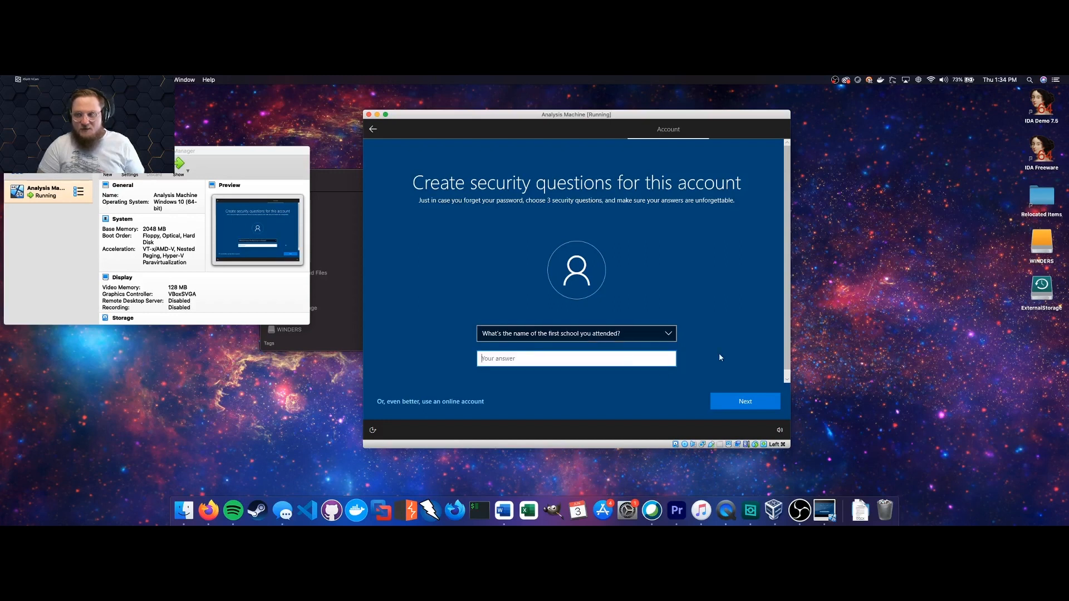
type("Harvard")
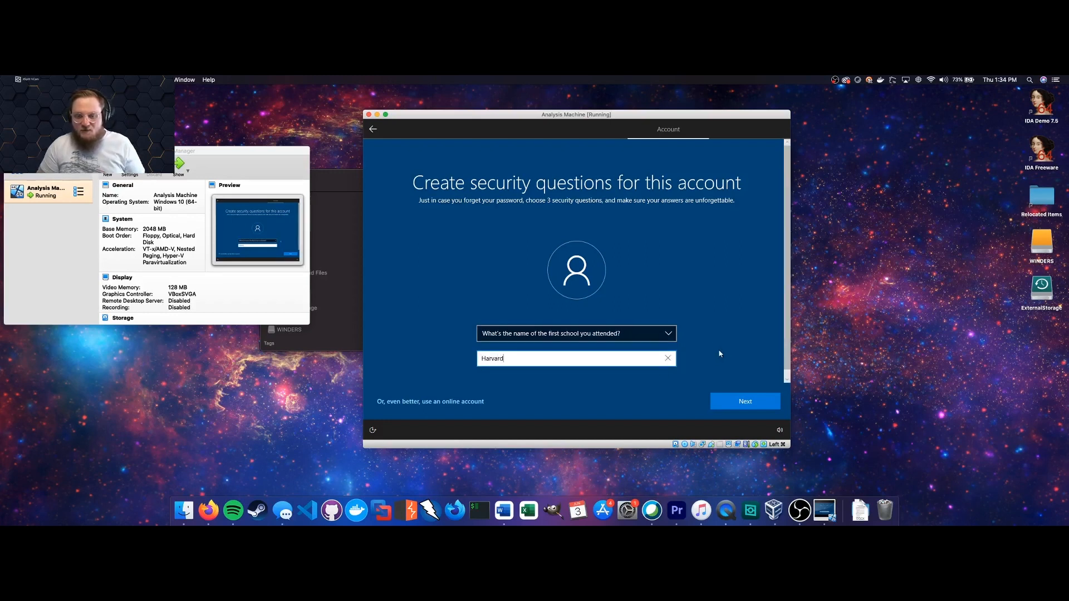
left_click(731, 383)
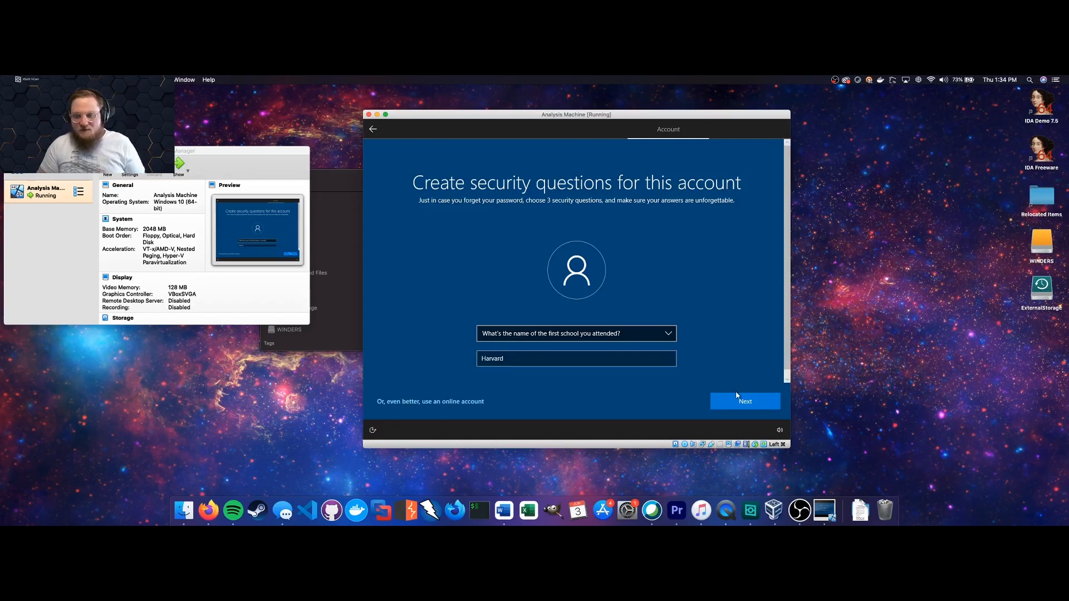
left_click(732, 407)
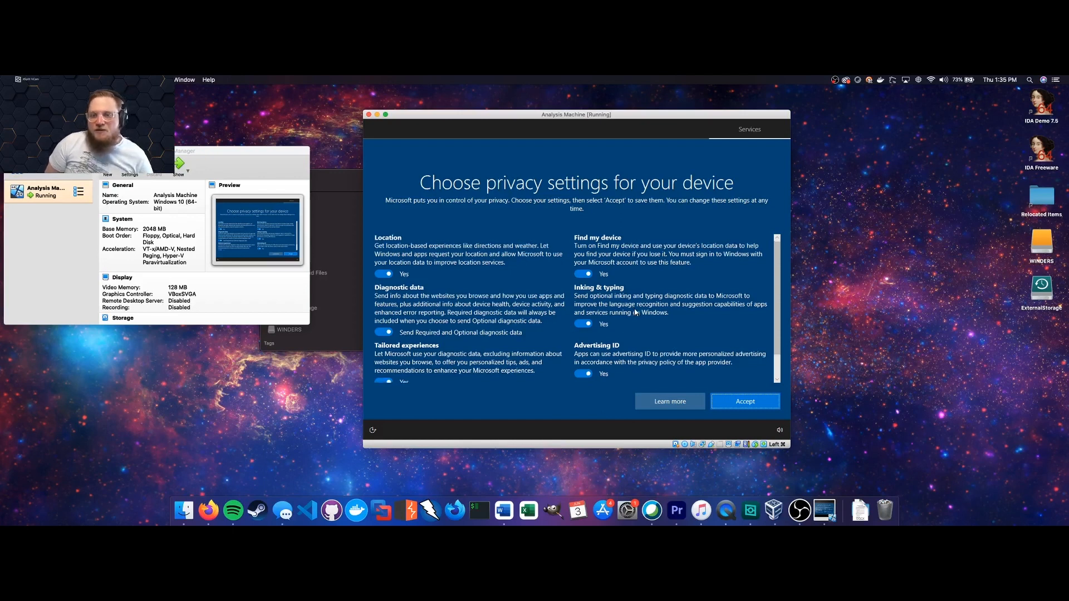
Turn off tailored experiences, advertising ID and inking and typing data sharing.
scroll(636, 313, "down", 2)
scroll(635, 312, "up", 2)
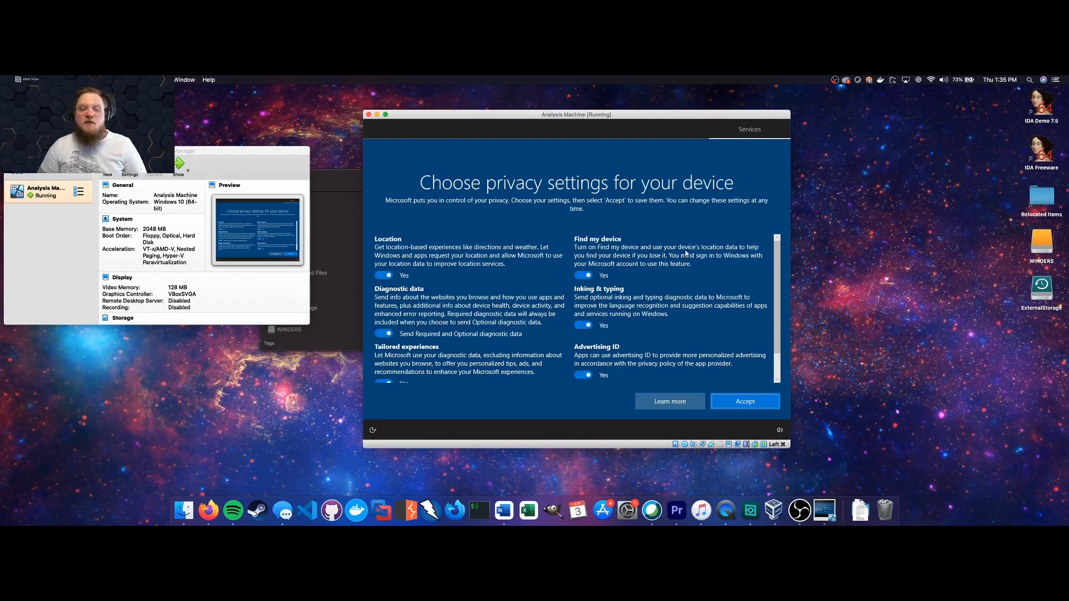
scroll(686, 256, "down", 3)
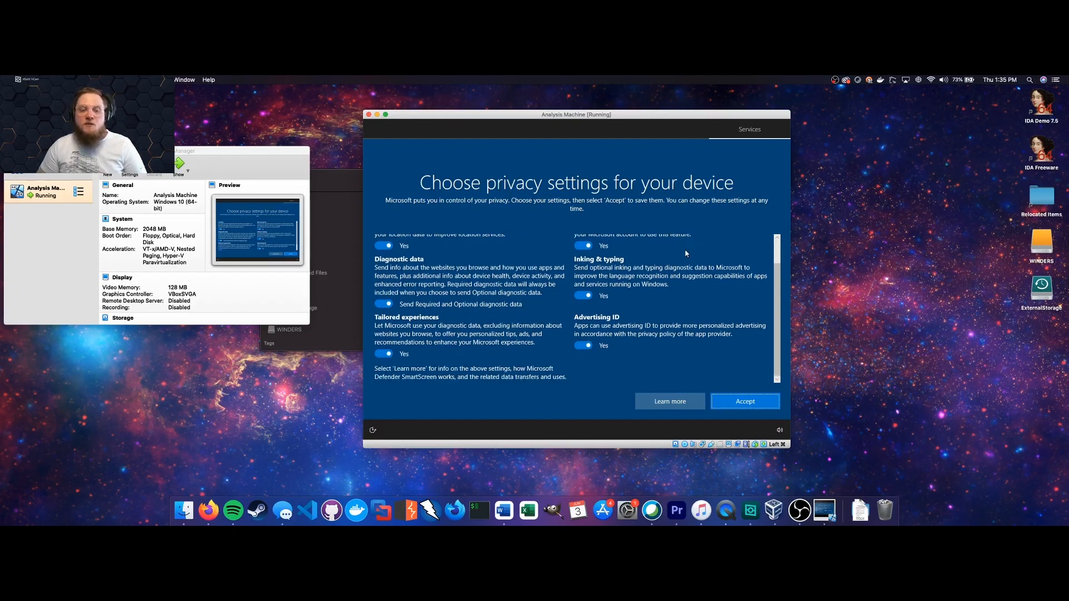
left_click(389, 354)
left_click(583, 354)
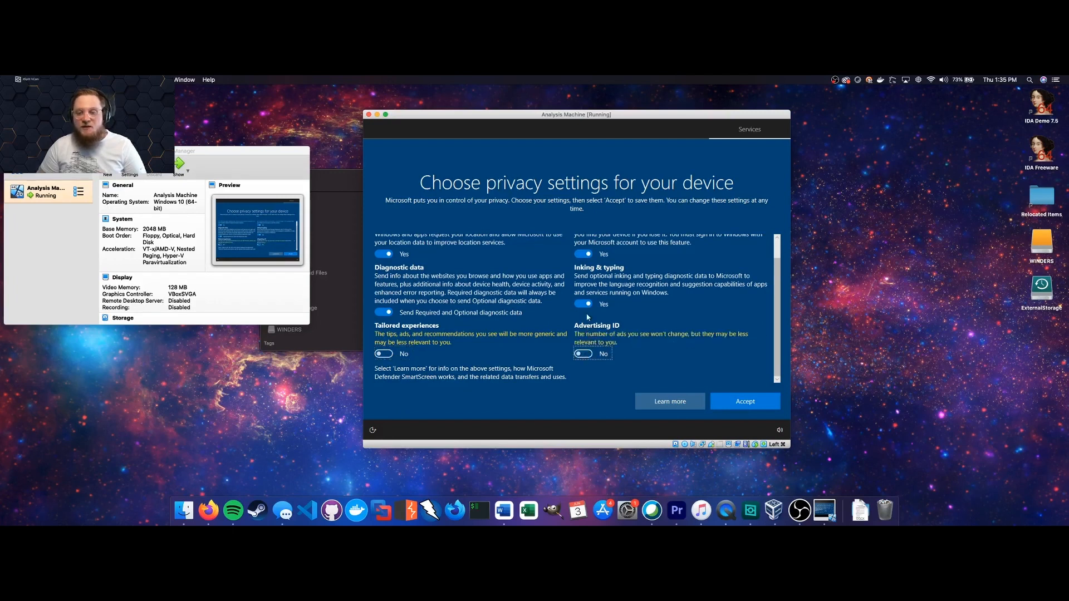
left_click(583, 303)
left_click(385, 314)
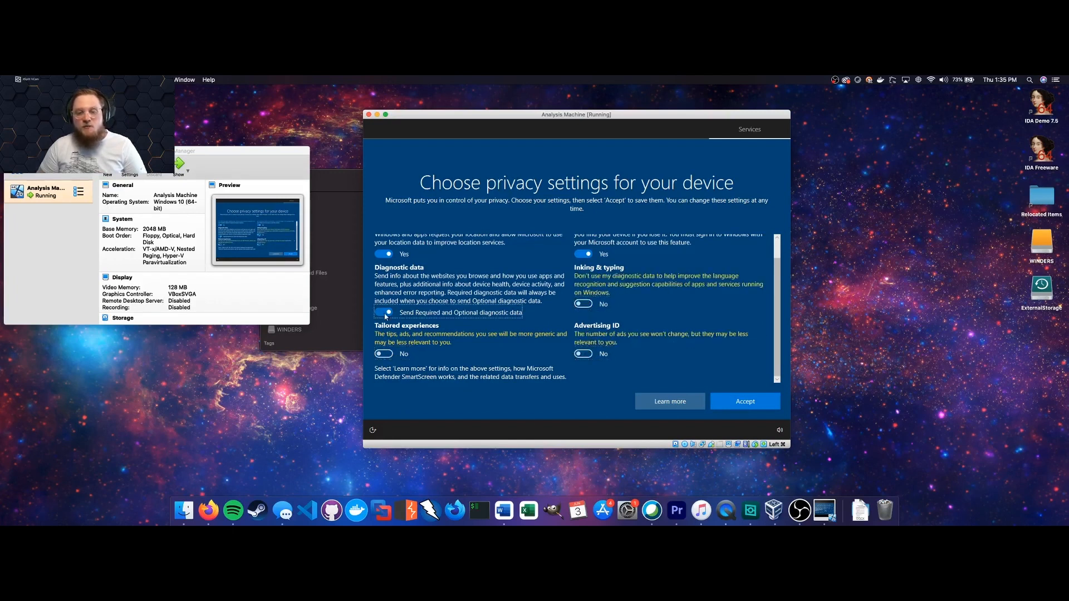
Turn off location and Find my device, then accept the privacy settings.
left_click(389, 276)
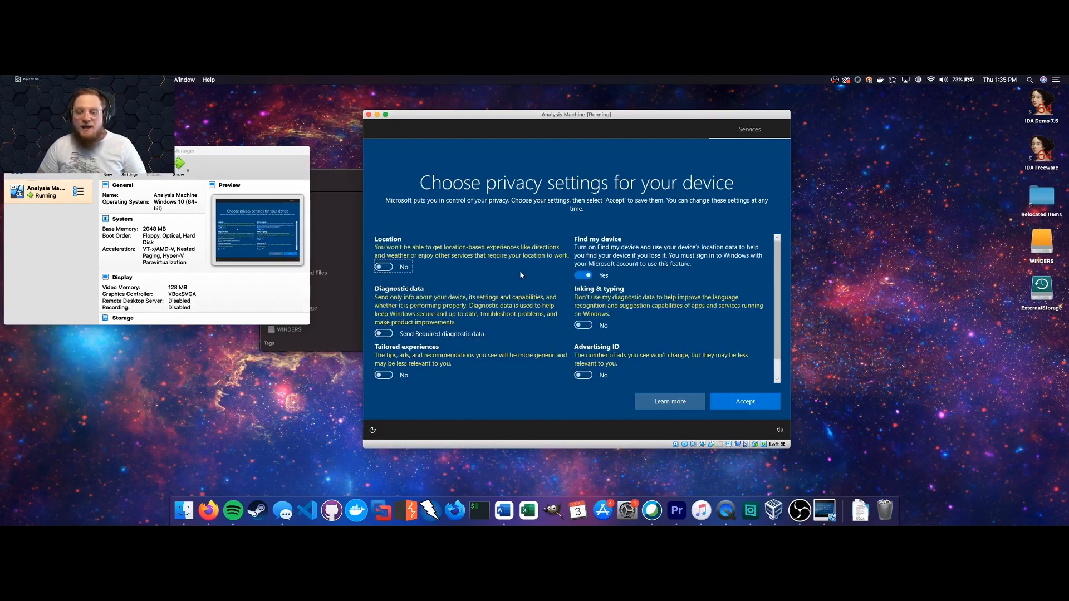
left_click(584, 275)
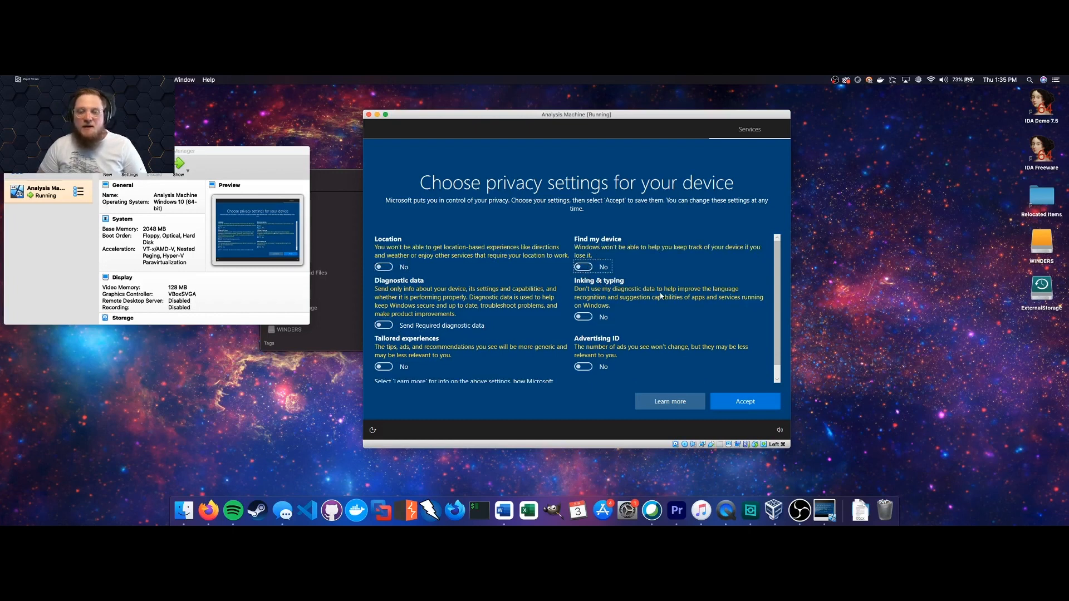
scroll(659, 296, "down", 2)
scroll(658, 294, "up", 2)
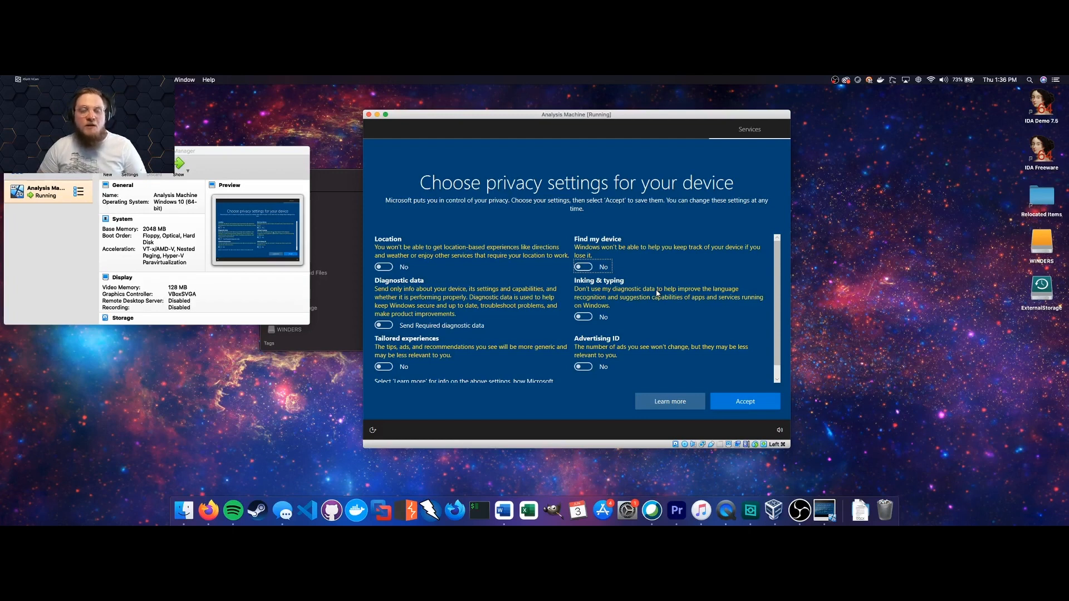
scroll(658, 294, "down", 2)
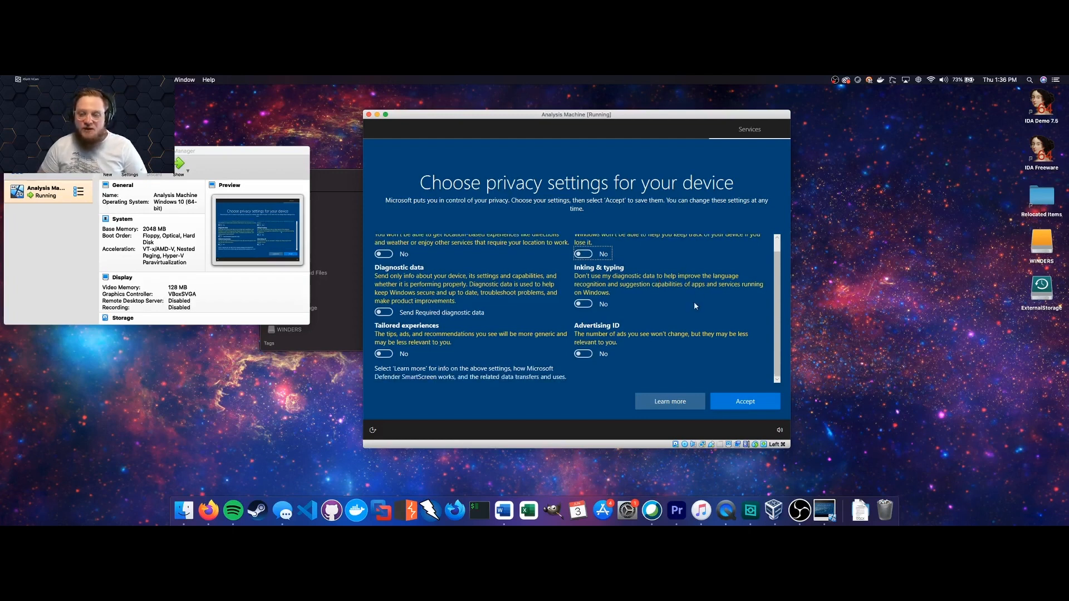
left_click(747, 405)
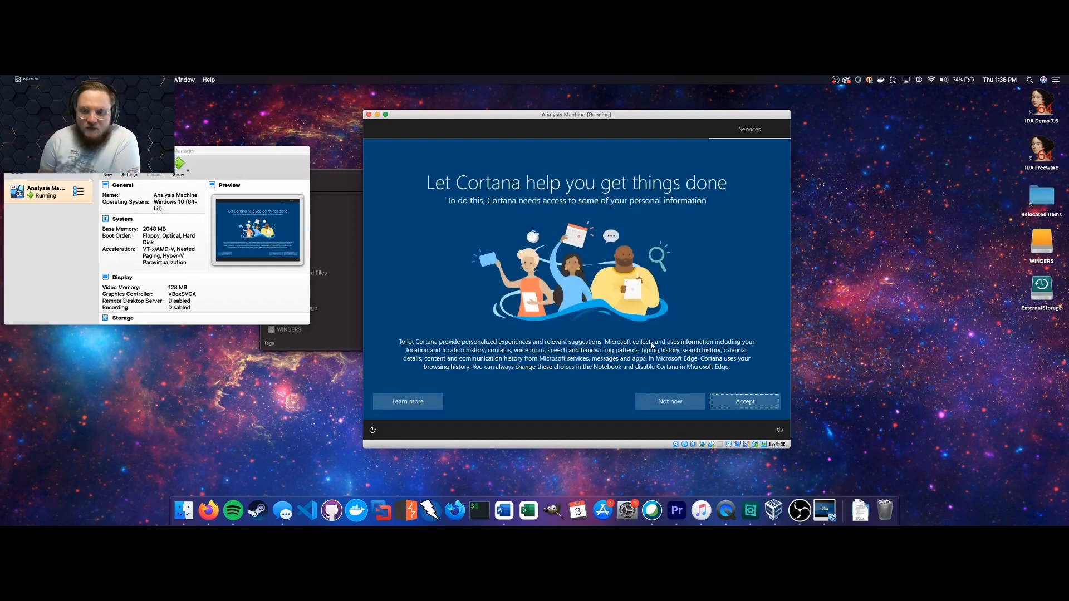
Decline Cortana and reposition the VM window while Windows finishes setup.
left_click(653, 400)
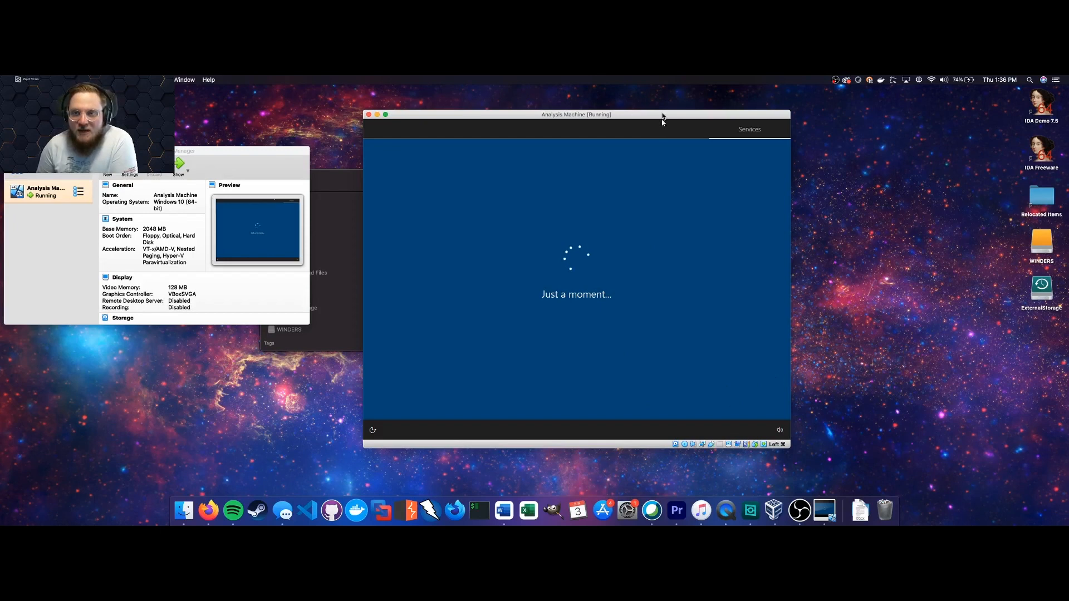
left_click_drag(661, 115, 638, 101)
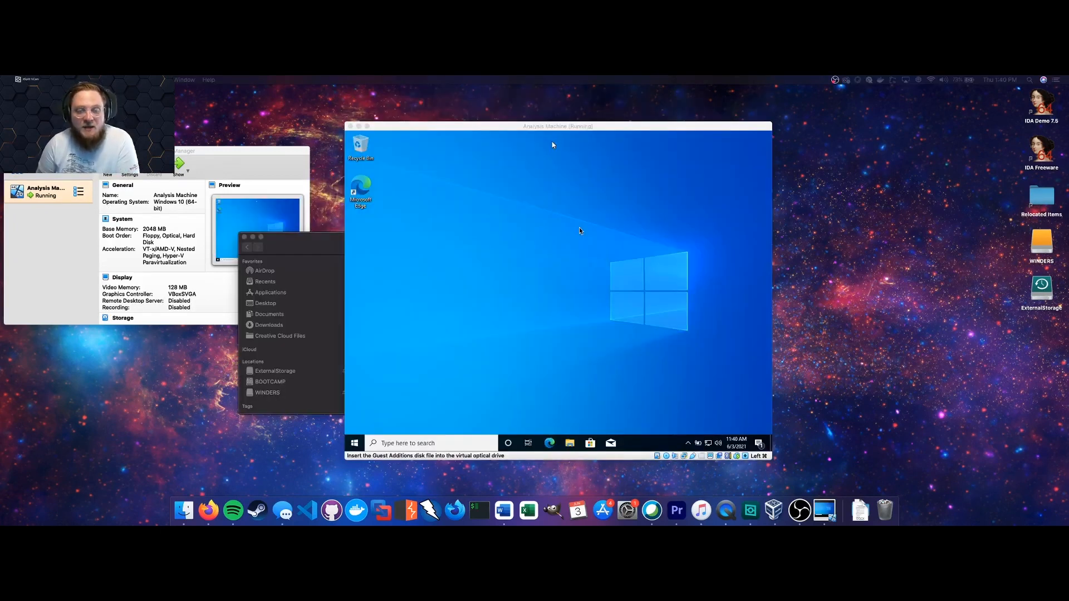
Try dropping flare-vm-master.zip onto the Windows VM, then move the Lab - Lesson 1 window lower left.
left_click(553, 144)
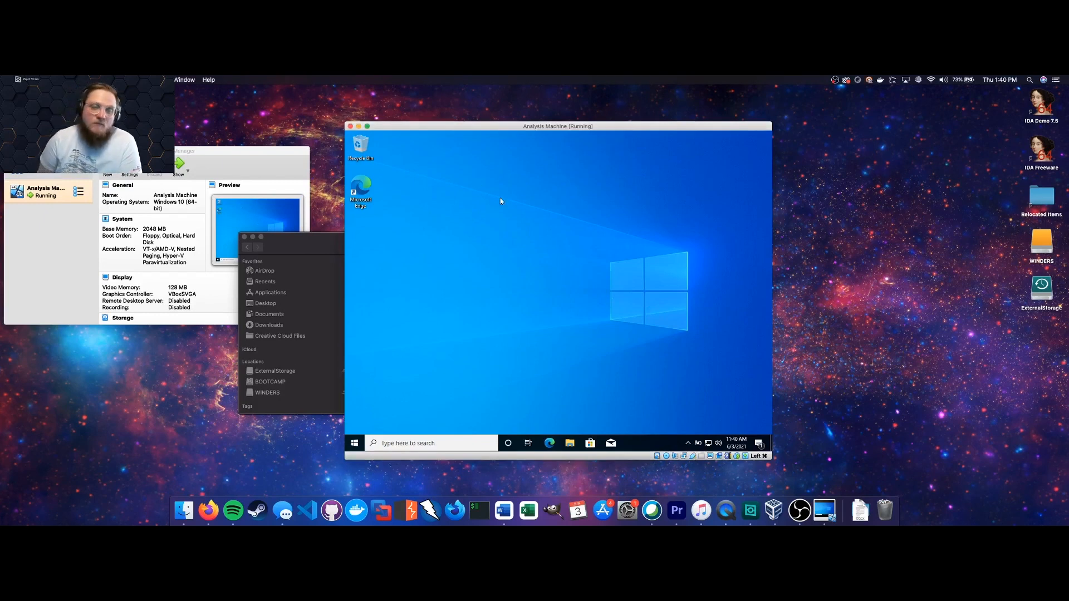
left_click(330, 246)
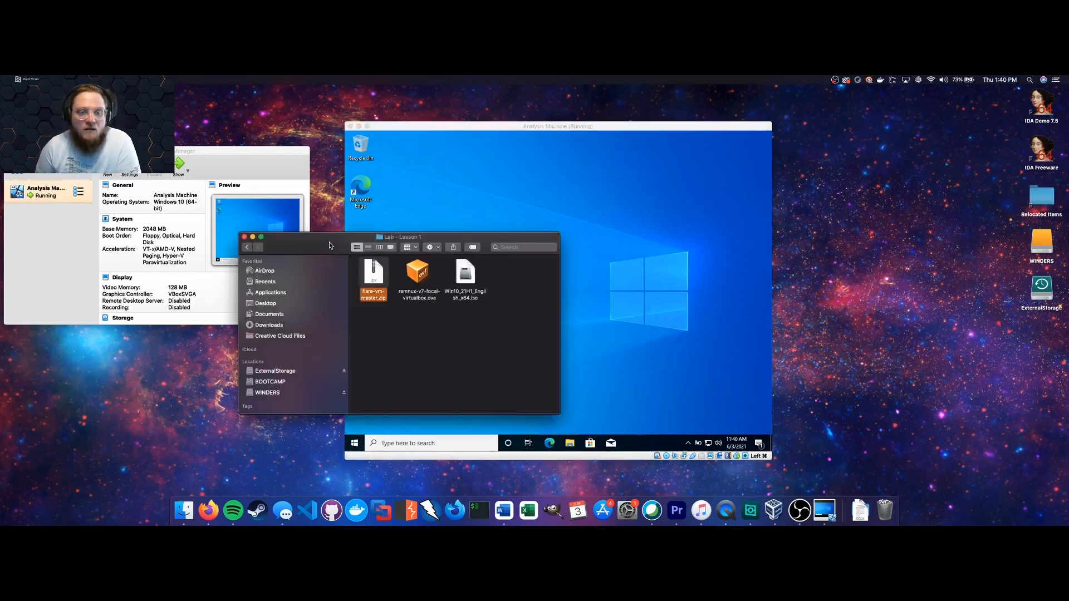
left_click_drag(374, 273, 521, 180)
left_click_drag(379, 282, 565, 184)
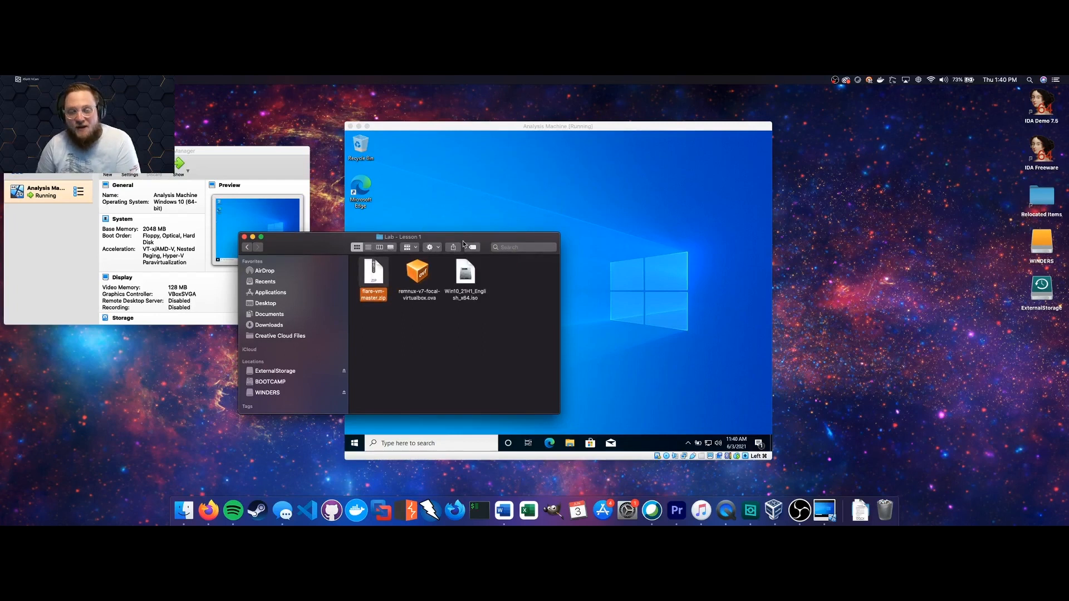
left_click_drag(463, 238, 246, 279)
left_click(515, 248)
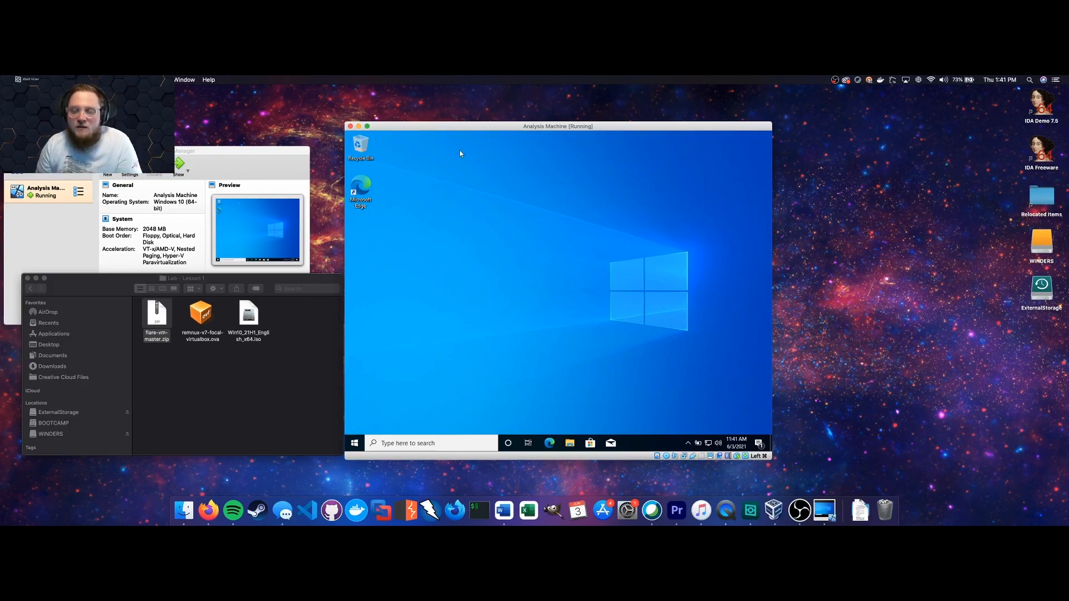
Insert the Guest Additions CD image into the Windows VM from the Devices menu.
left_click(185, 81)
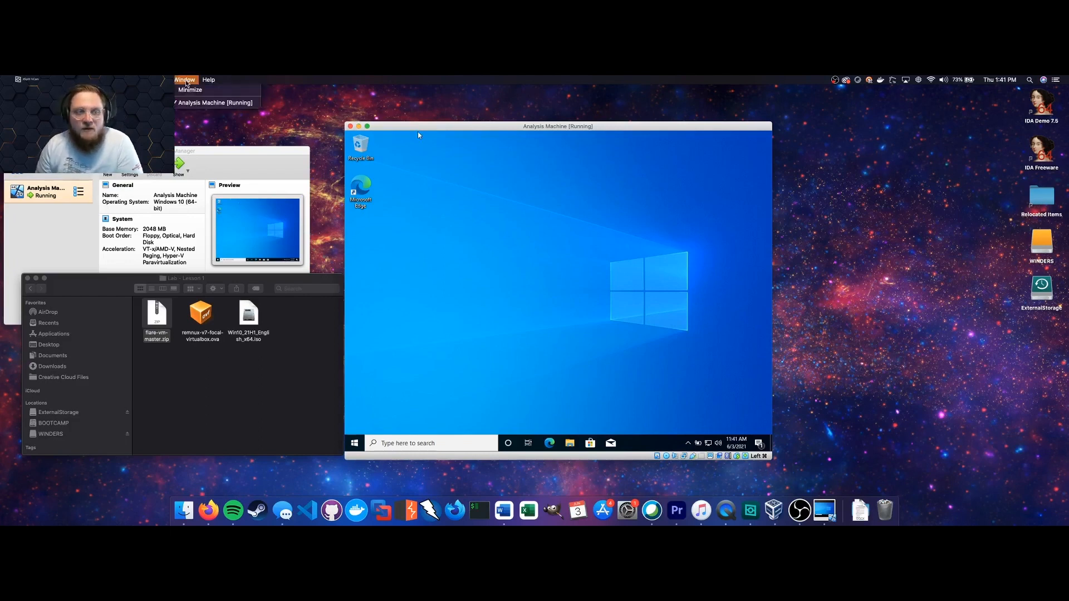
mouse_move(158, 80)
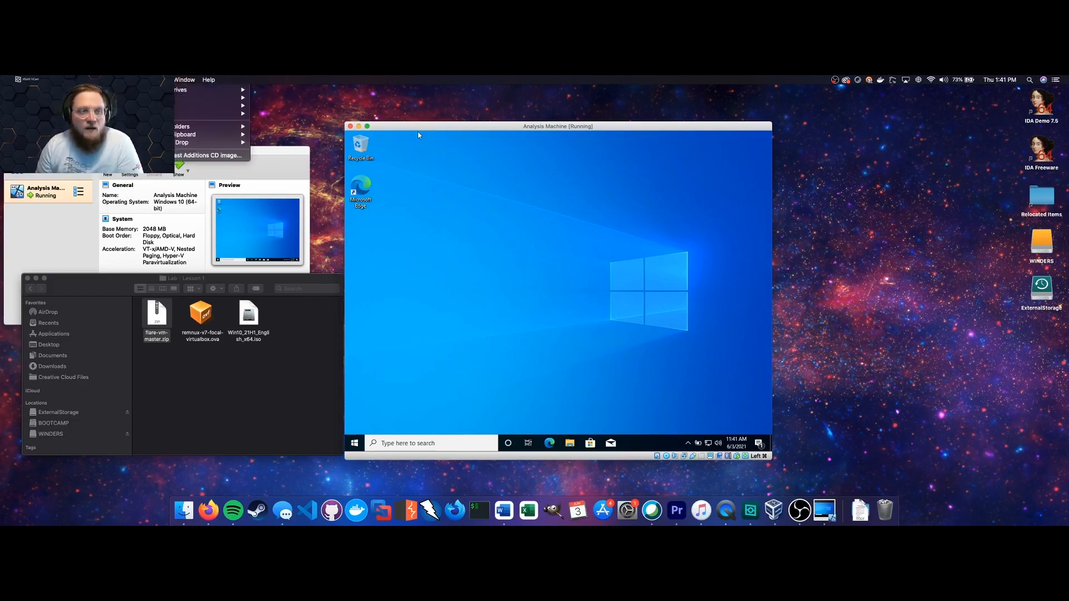
left_click(188, 157)
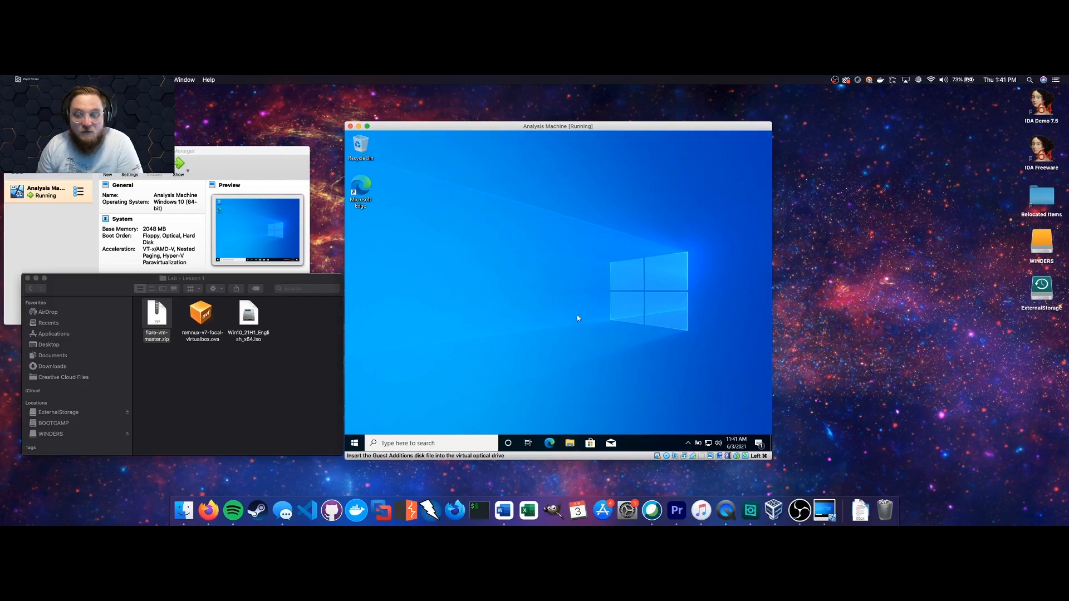
Open CD Drive (D:) in File Explorer and launch VBoxWindowsAdditions-amd64.
left_click(570, 443)
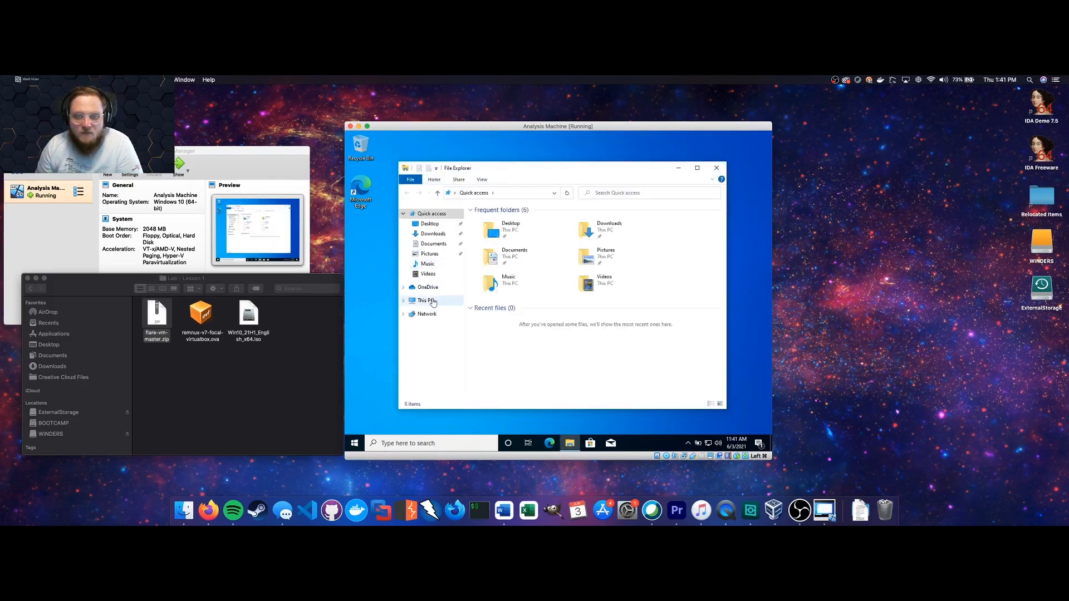
left_click(432, 302)
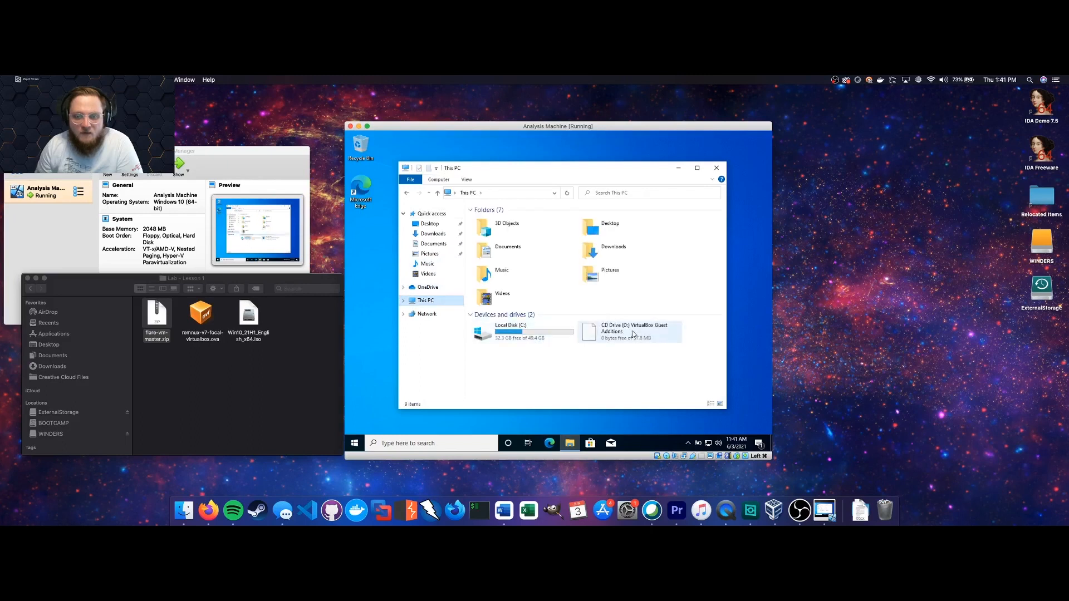
double_click(633, 334)
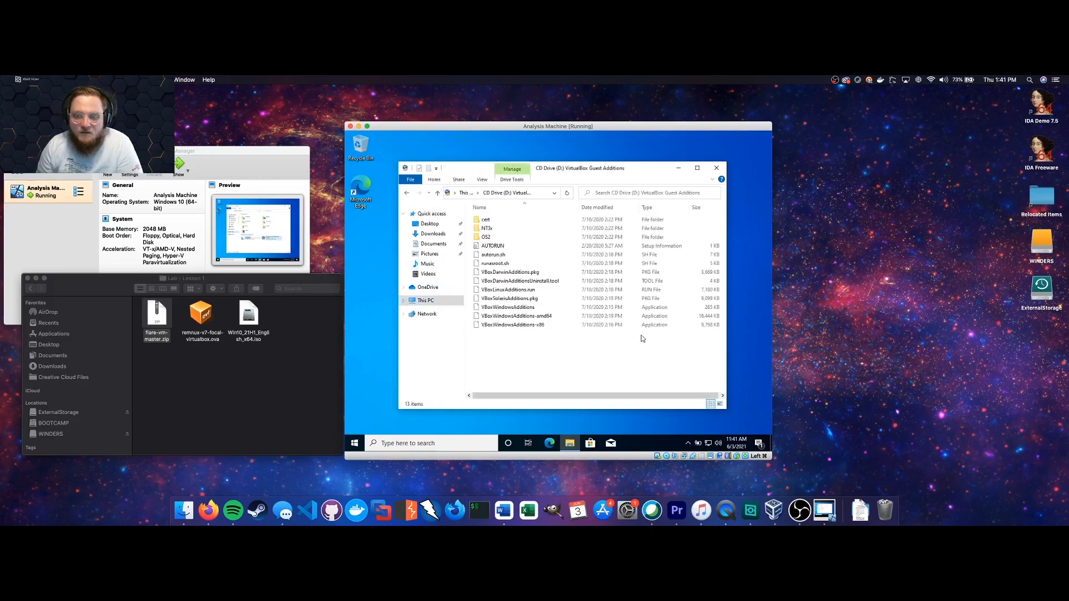
double_click(544, 316)
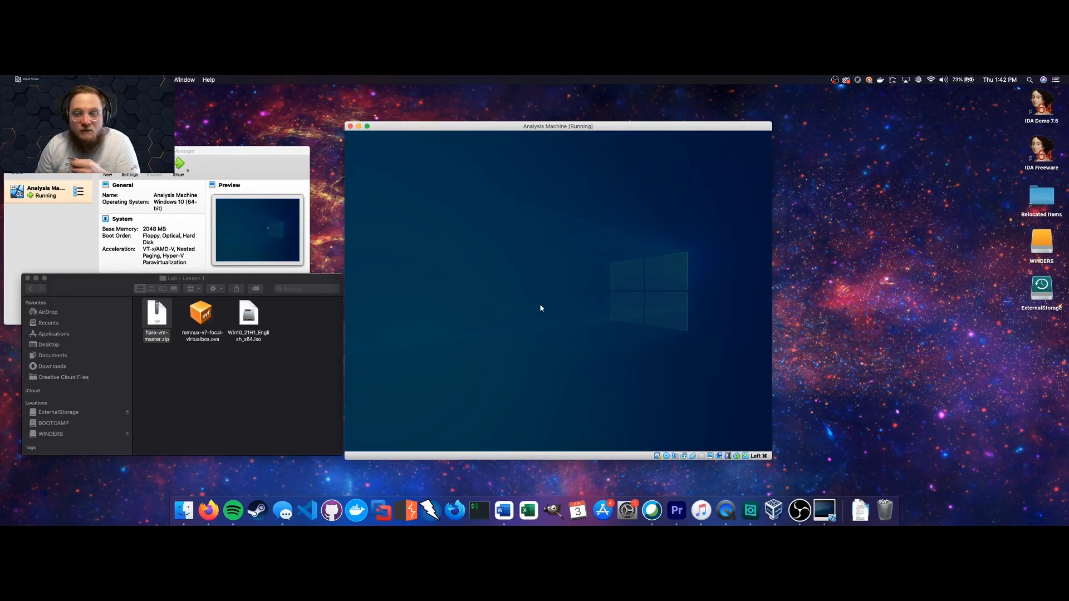
Install Guest Additions 6.1.12 with default settings, allow the Oracle driver, and reboot now.
left_click(526, 339)
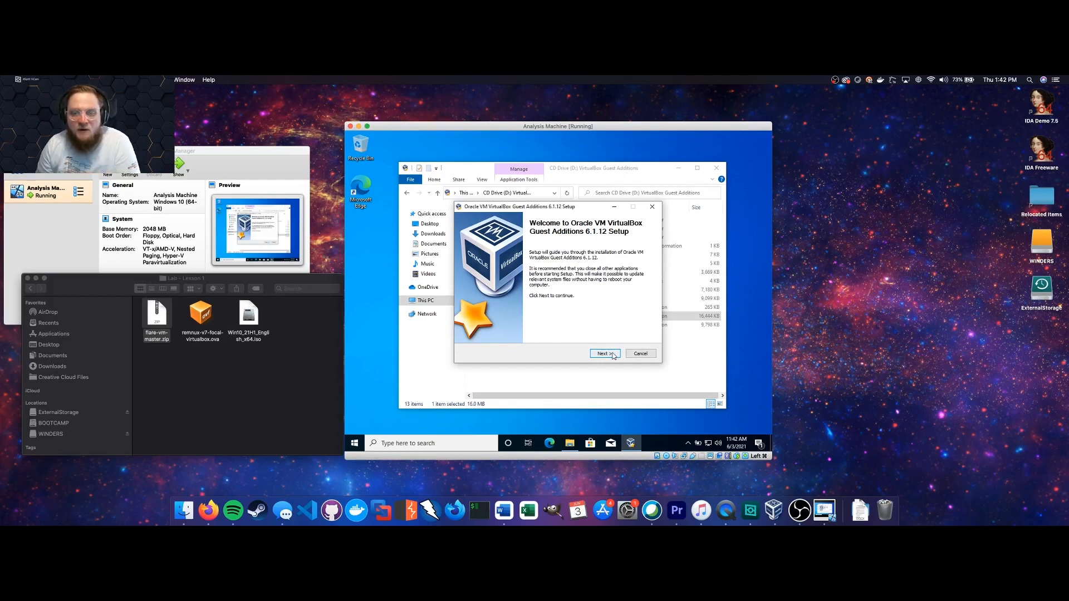
left_click(605, 354)
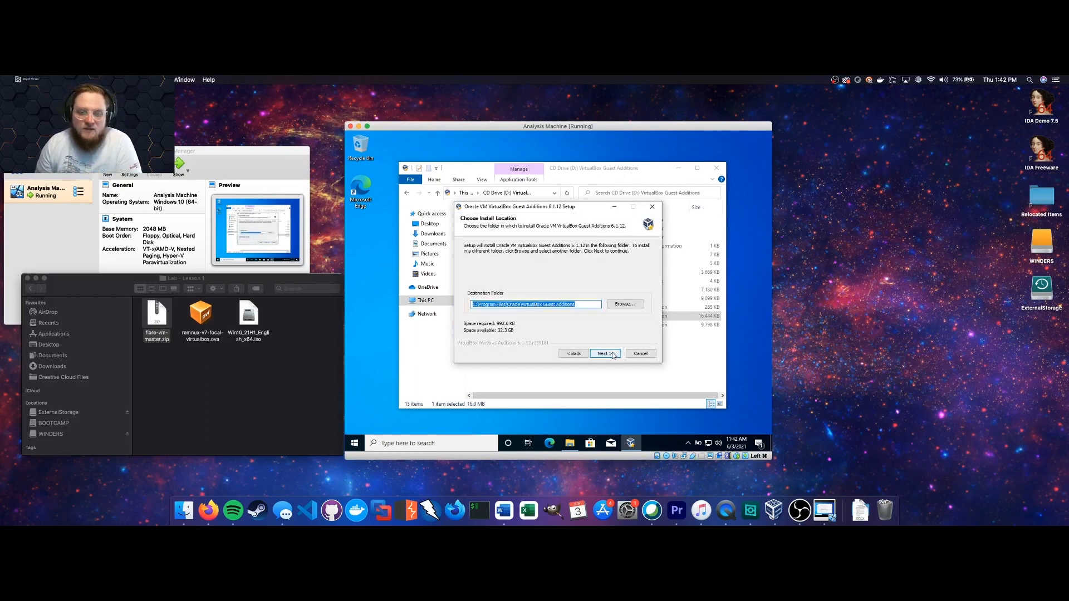
left_click(605, 353)
left_click(604, 354)
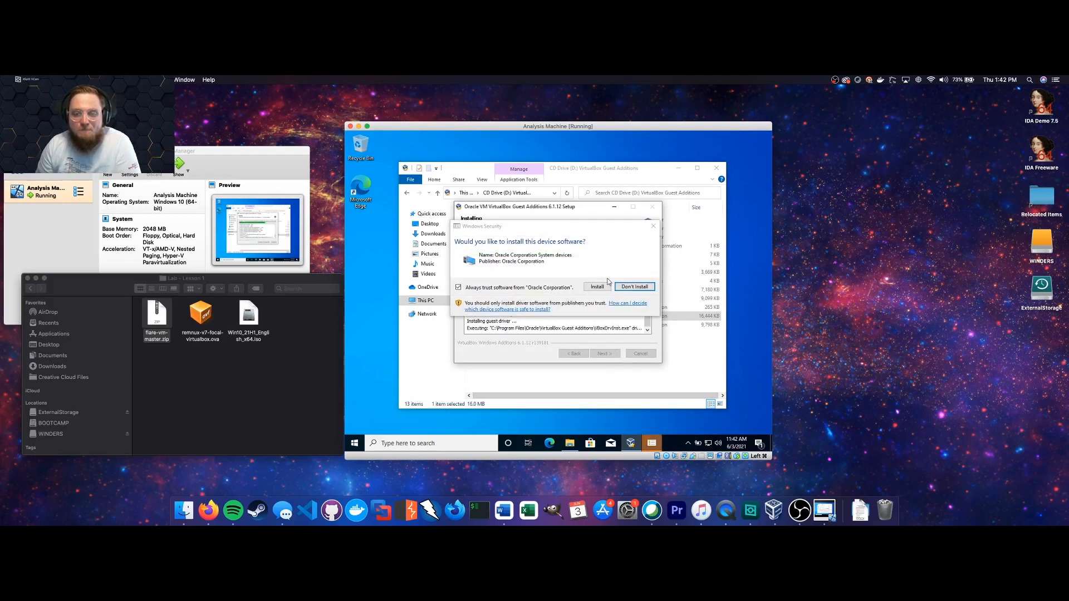
left_click(596, 288)
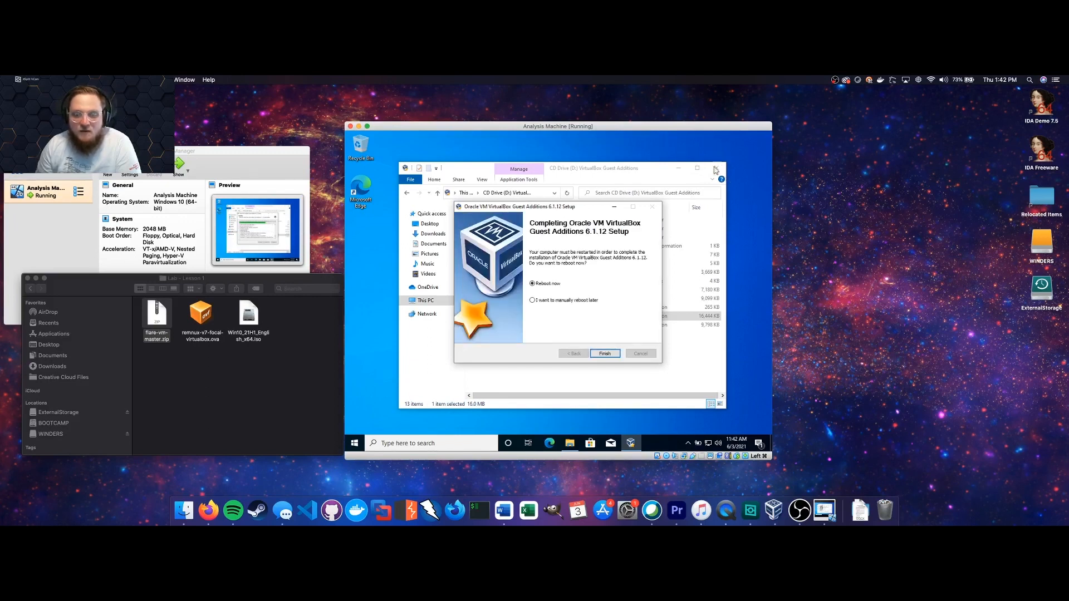
left_click(606, 354)
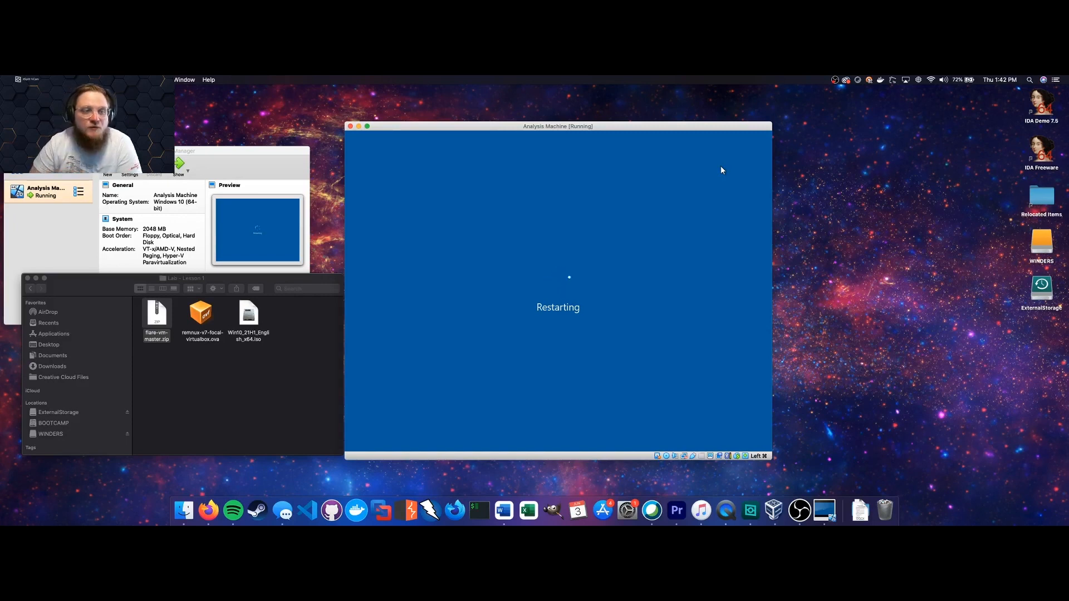
Move VirtualBox Manager to the centre over the VM and start File > Import Appliance.
left_click(254, 152)
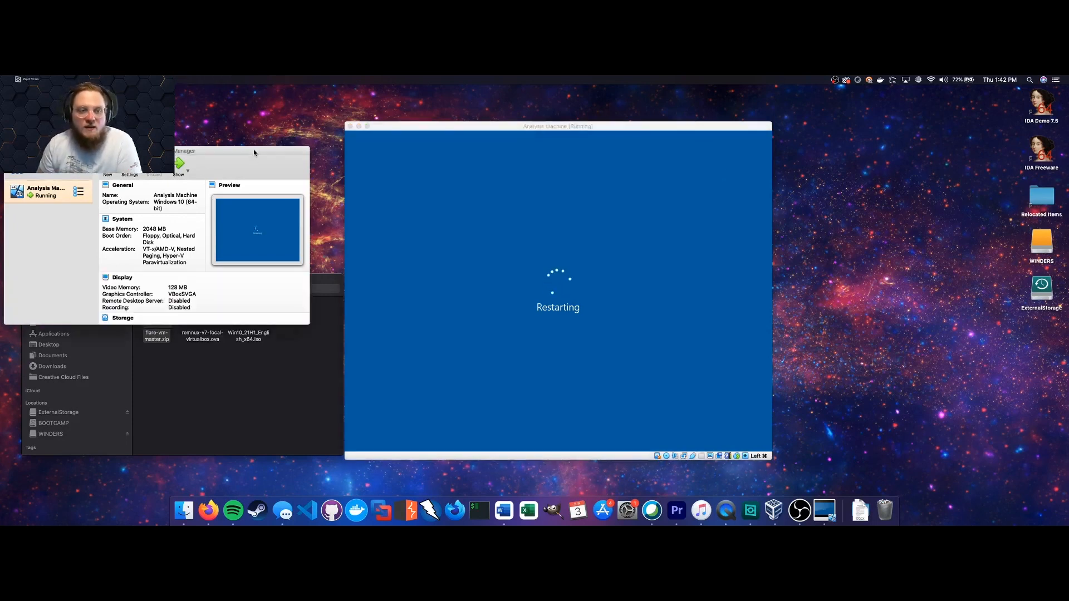
left_click_drag(254, 152, 661, 148)
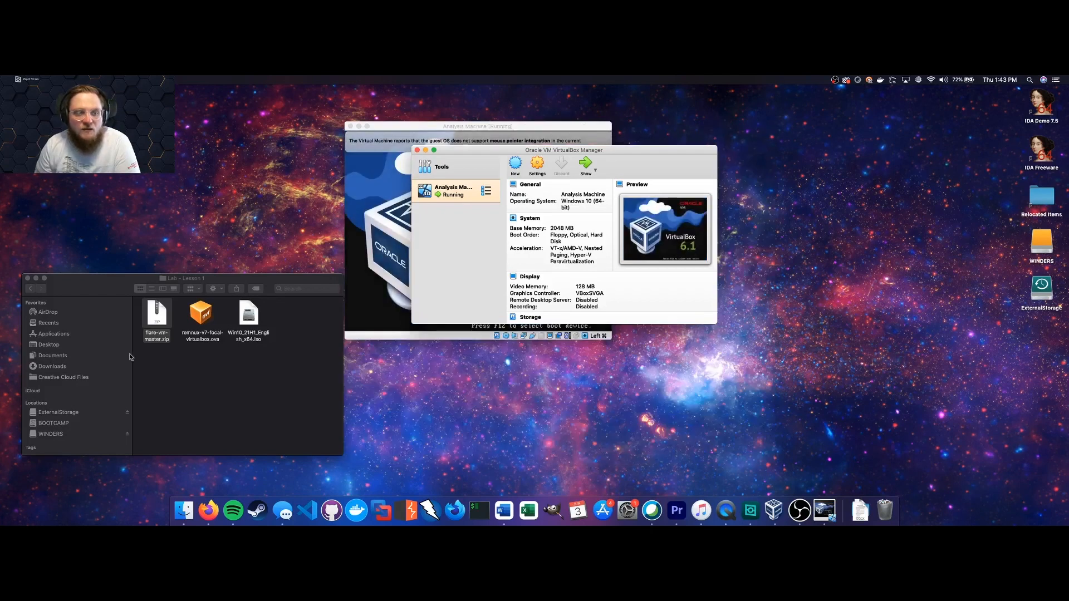
left_click(213, 378)
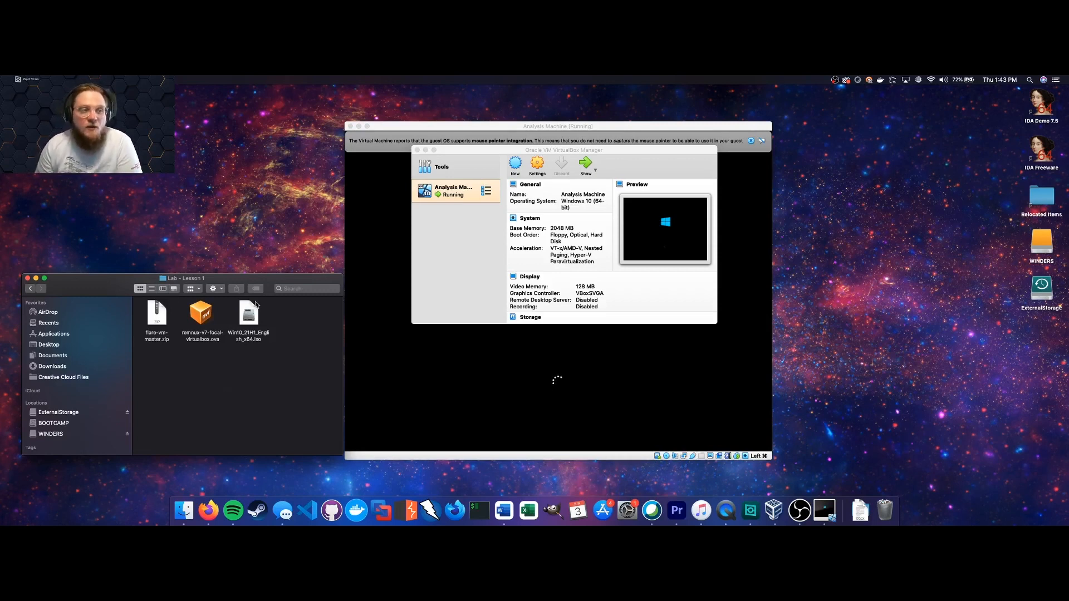
left_click(469, 153)
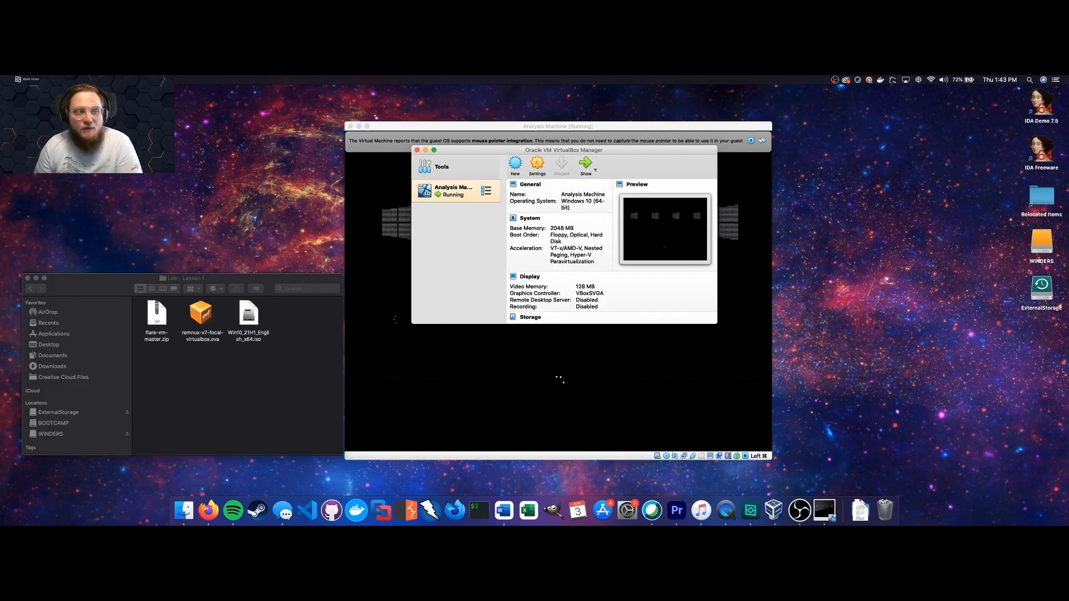
left_click(84, 90)
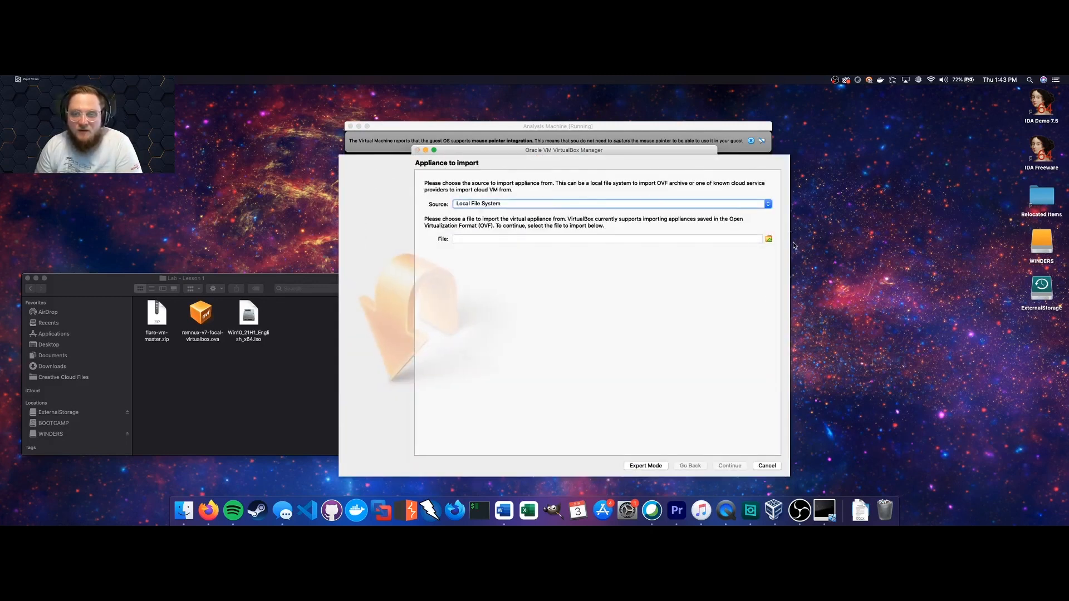
Select remnux-v7-focal-virtualbox.ova from Desktop > Lab - Lesson 1 as the appliance file.
left_click(770, 240)
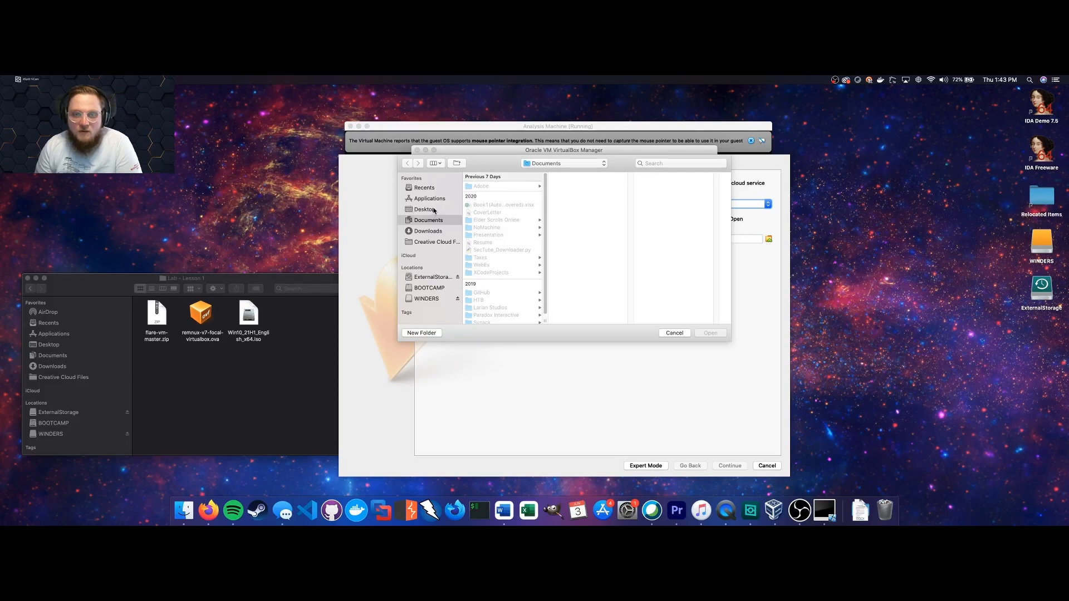
left_click(424, 210)
left_click(504, 186)
left_click(564, 193)
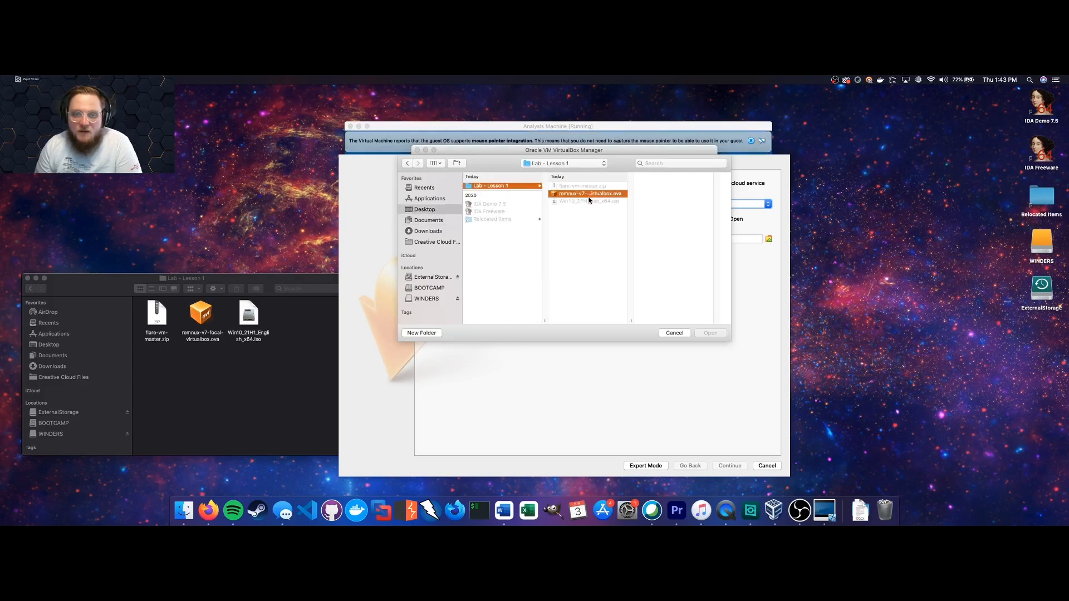
left_click(716, 329)
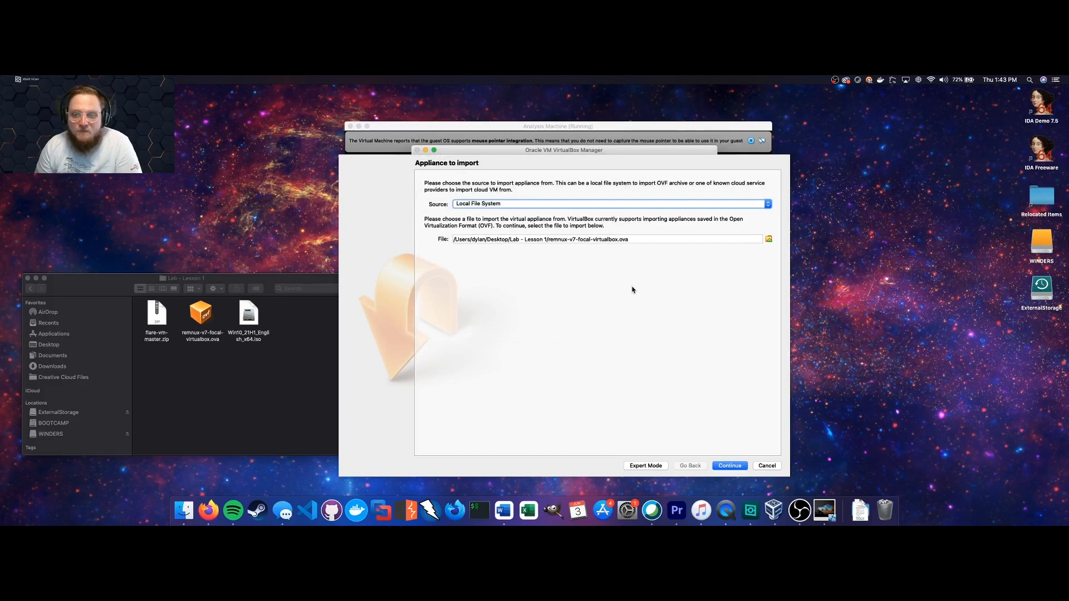
Review the REMnux v7 appliance settings, check its 4096 MB RAM, and start the import.
left_click(732, 463)
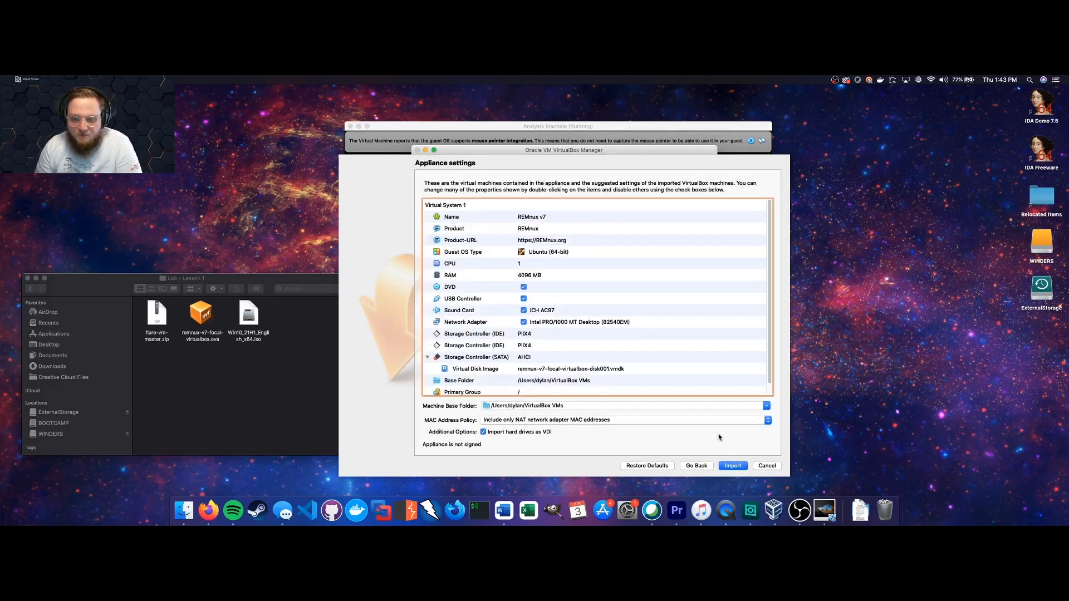
scroll(564, 232, "down", 1)
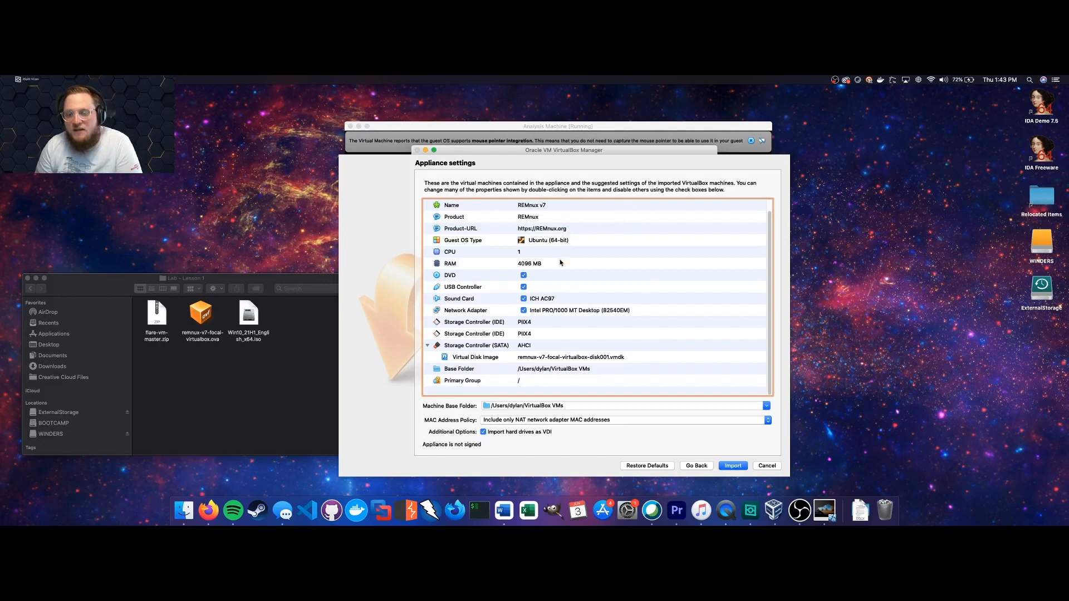
scroll(562, 264, "up", 1)
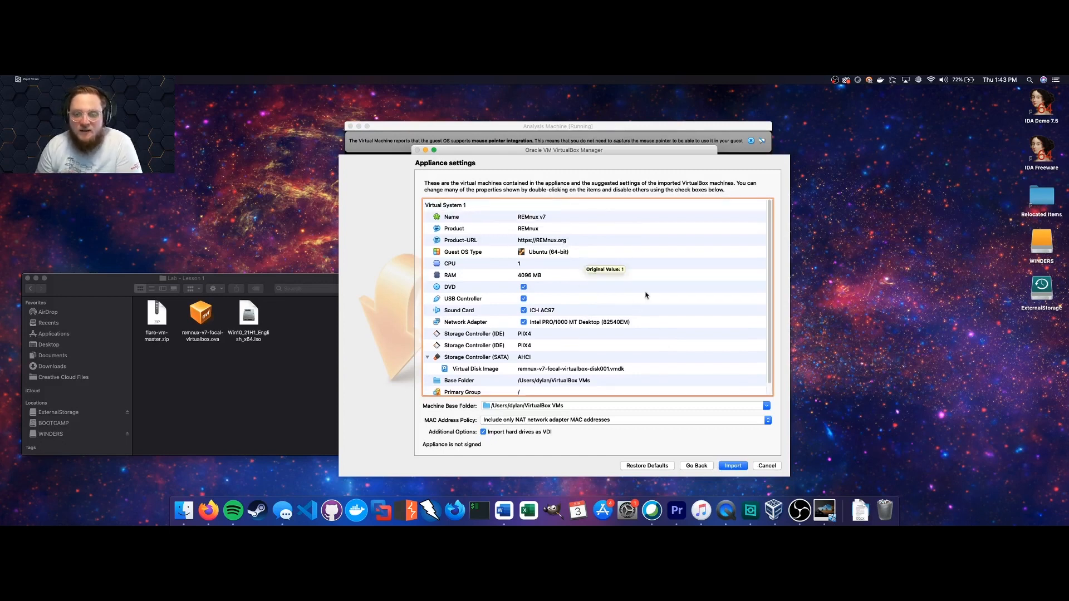
scroll(652, 283, "down", 1)
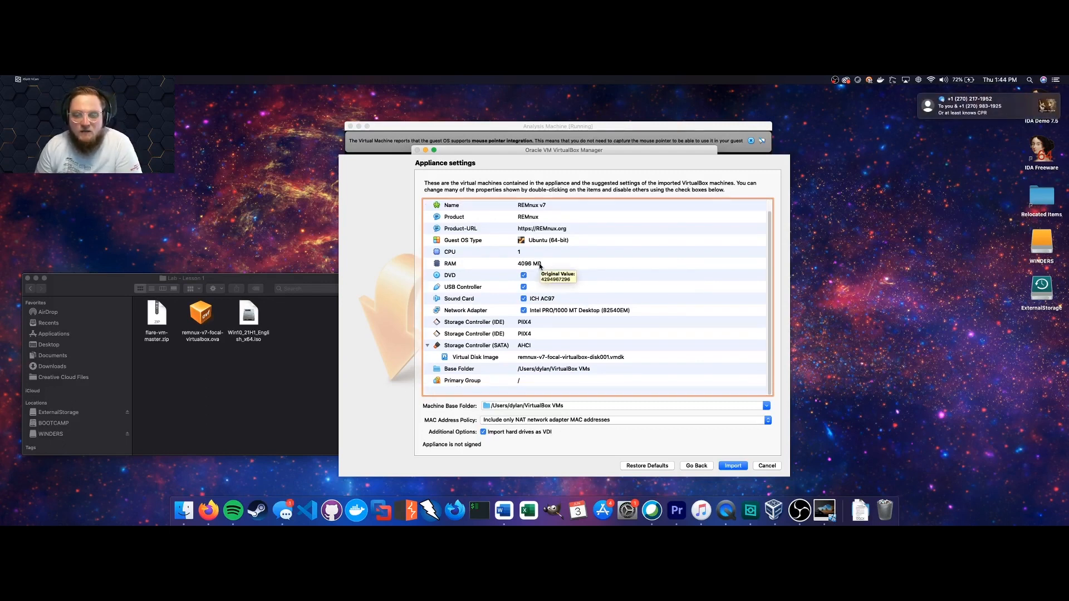
scroll(540, 267, "up", 1)
scroll(540, 268, "down", 1)
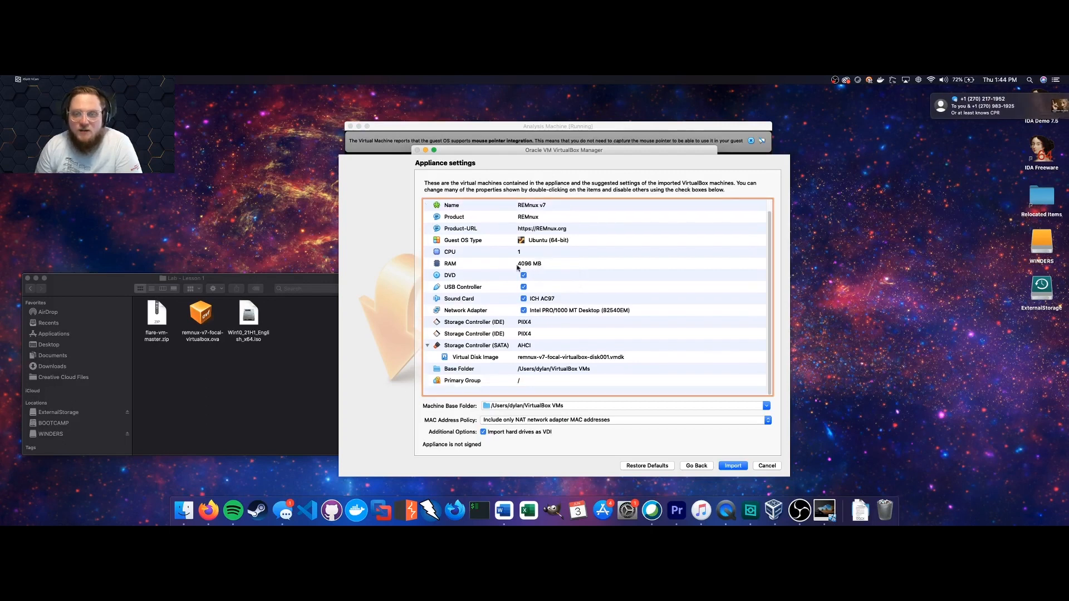
left_click(530, 267)
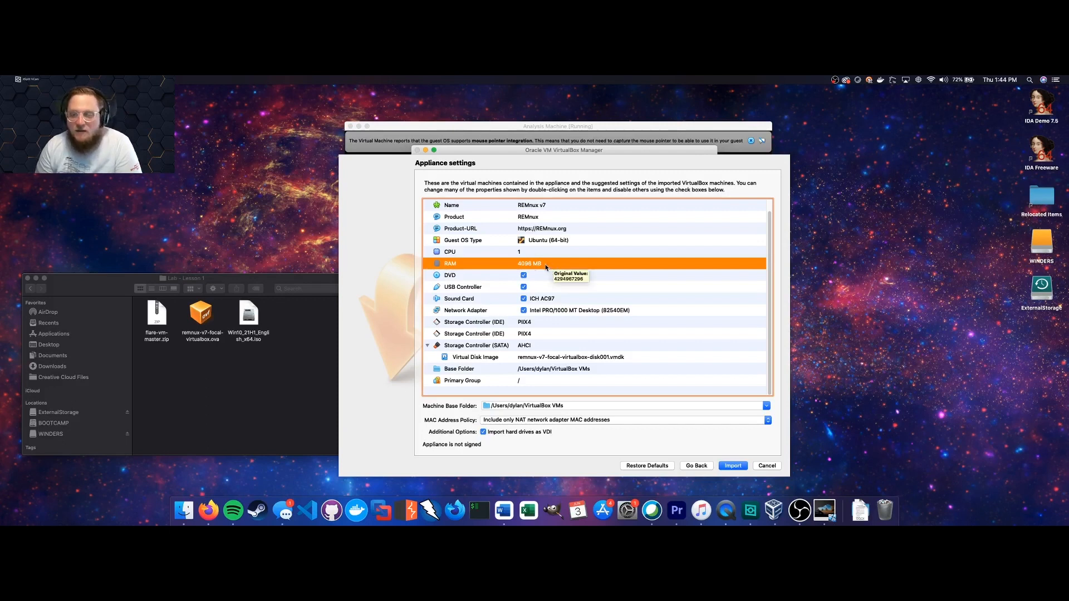
left_click(731, 466)
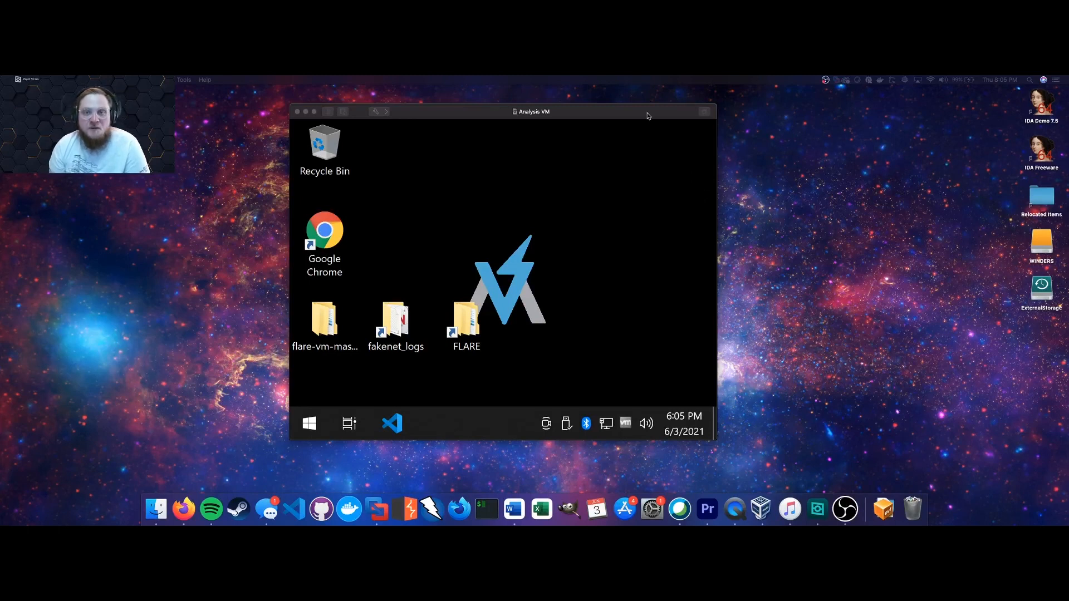
Widen the Analysis VM window and place the FLARE shortcut beside Google Chrome.
left_click(621, 282)
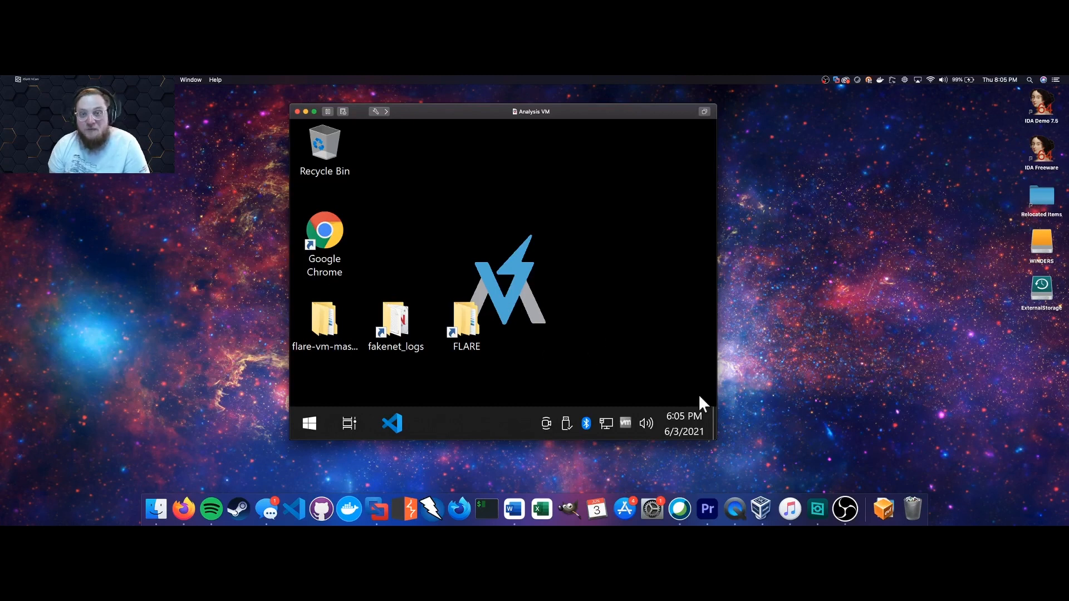
left_click_drag(716, 440, 771, 445)
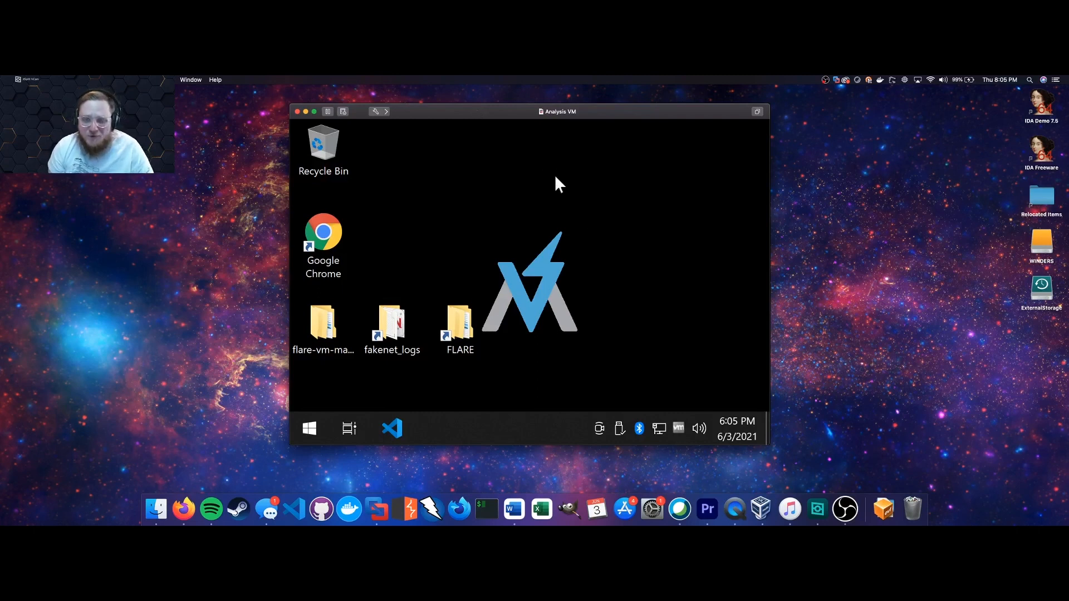
left_click_drag(717, 118, 574, 185)
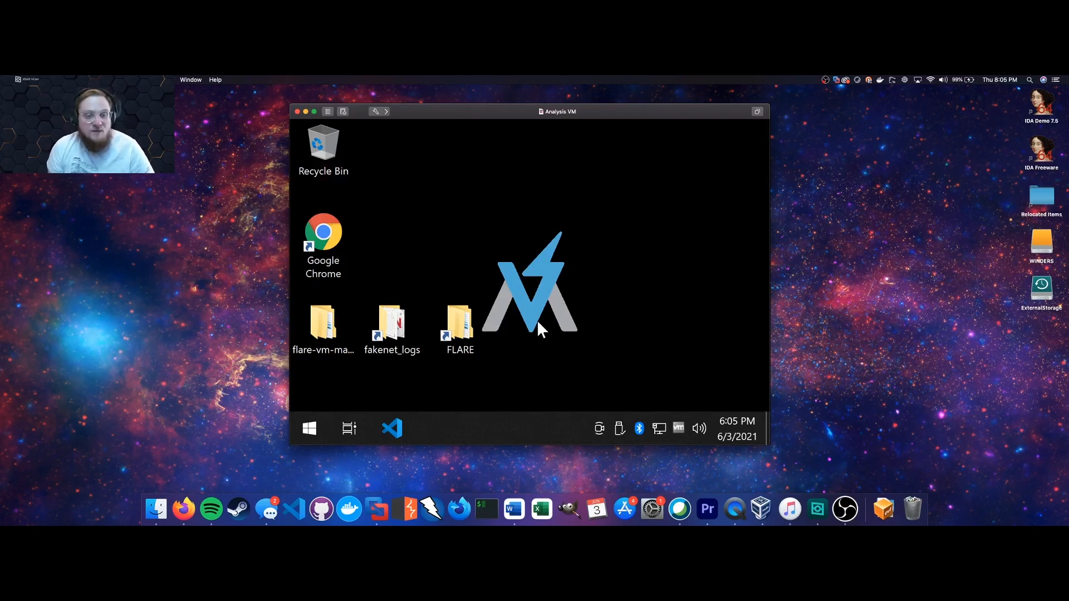
left_click_drag(460, 324, 392, 240)
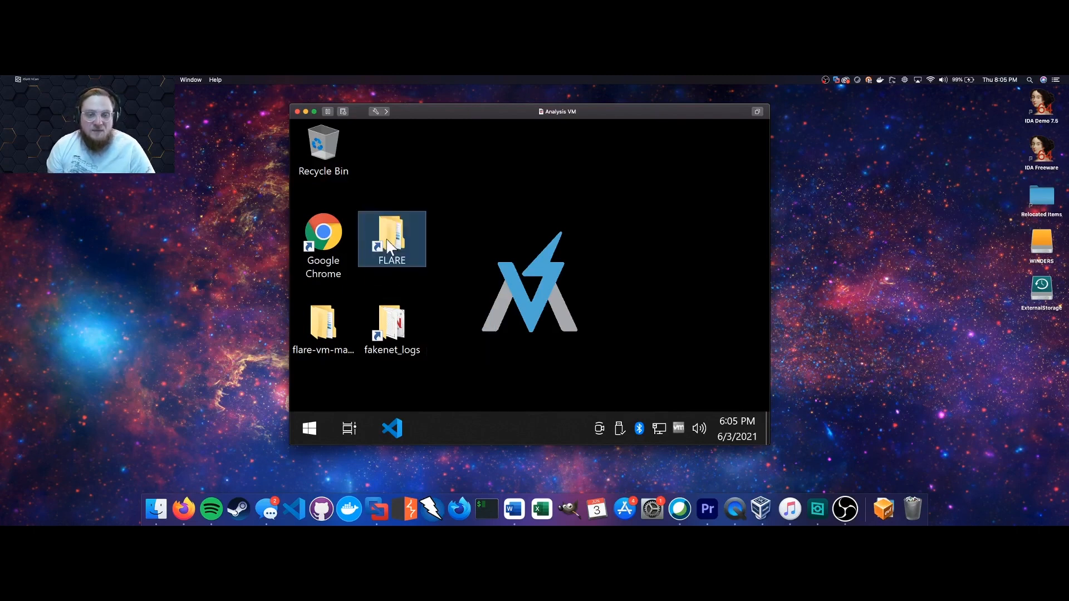
left_click(681, 215)
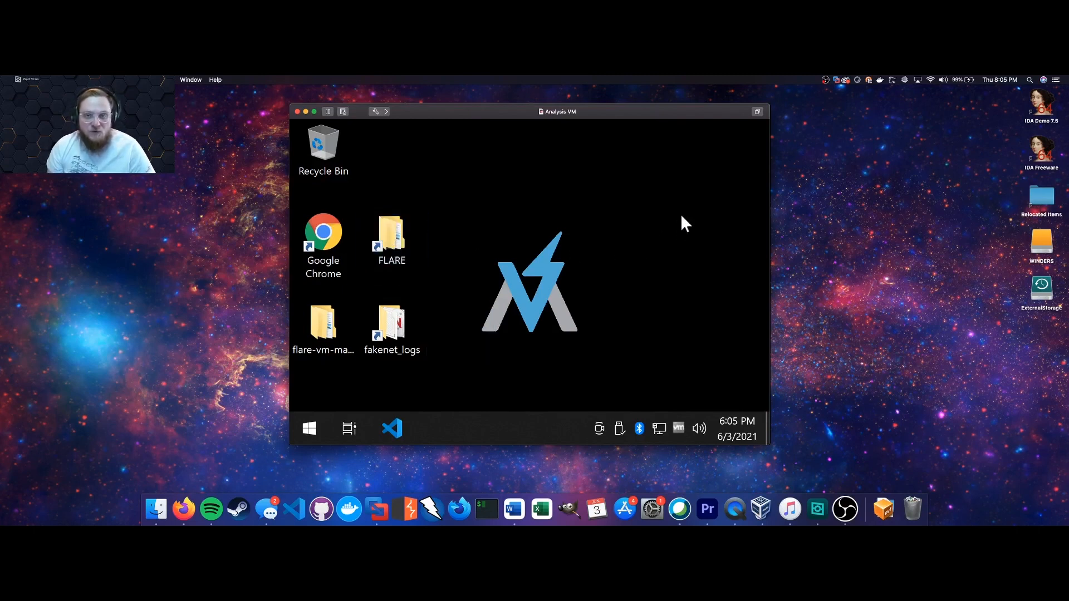
Toggle the Analysis VM between full screen and windowed, ending in a window.
double_click(655, 114)
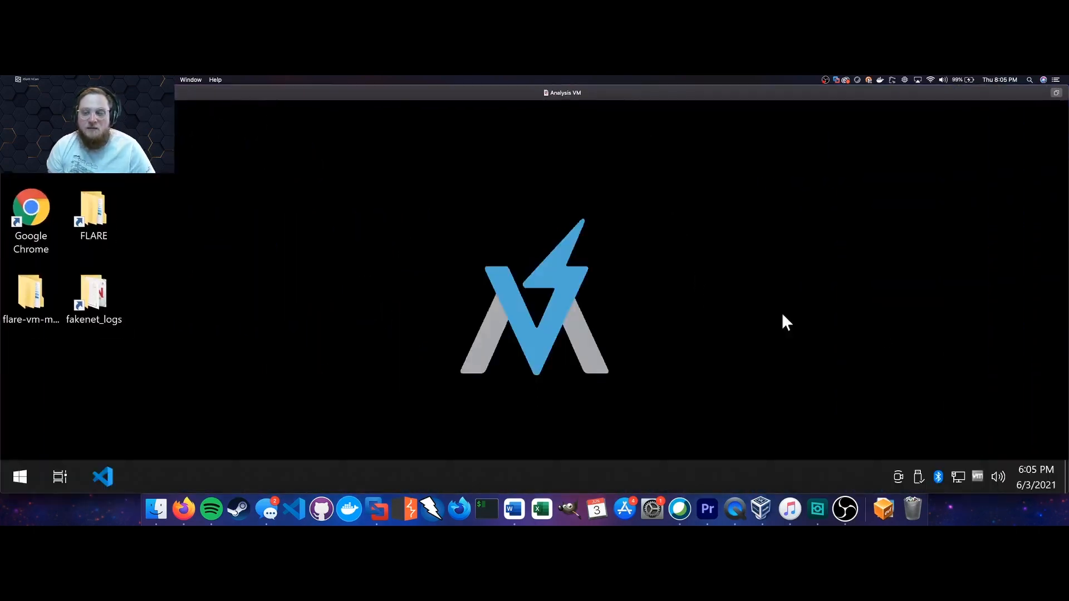
double_click(610, 93)
double_click(609, 110)
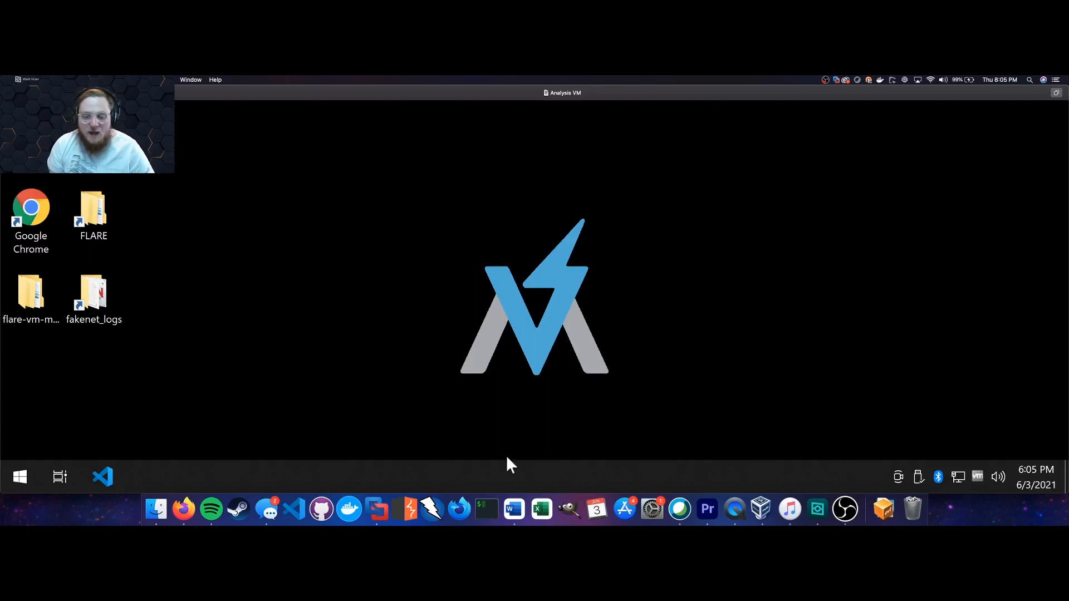
double_click(514, 91)
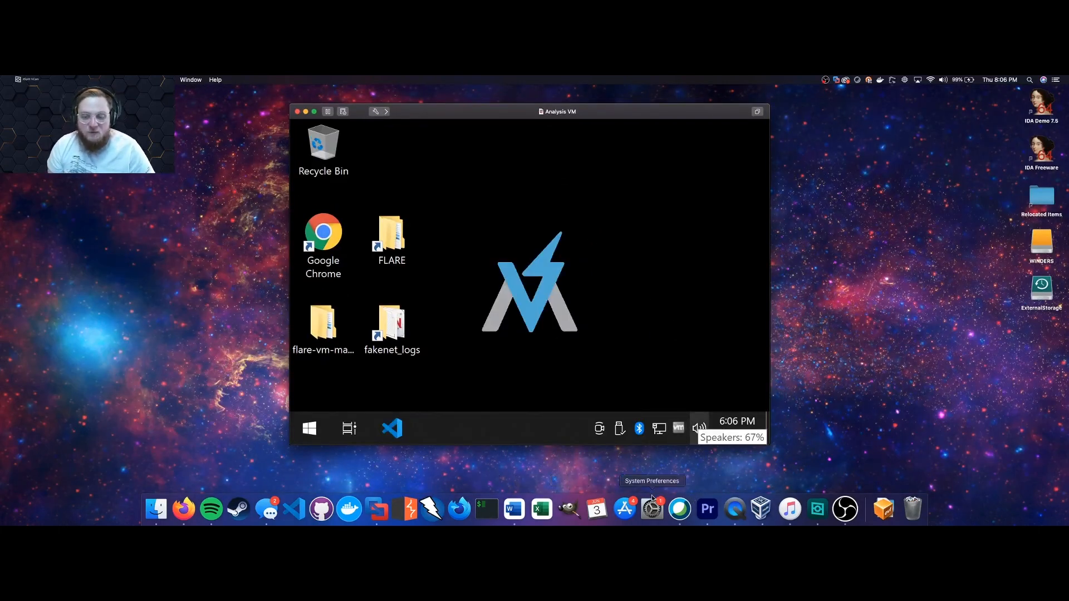
Switch to REMnuxVM from the Dock's VM list, minimise it, then bring its terminal back.
right_click(376, 512)
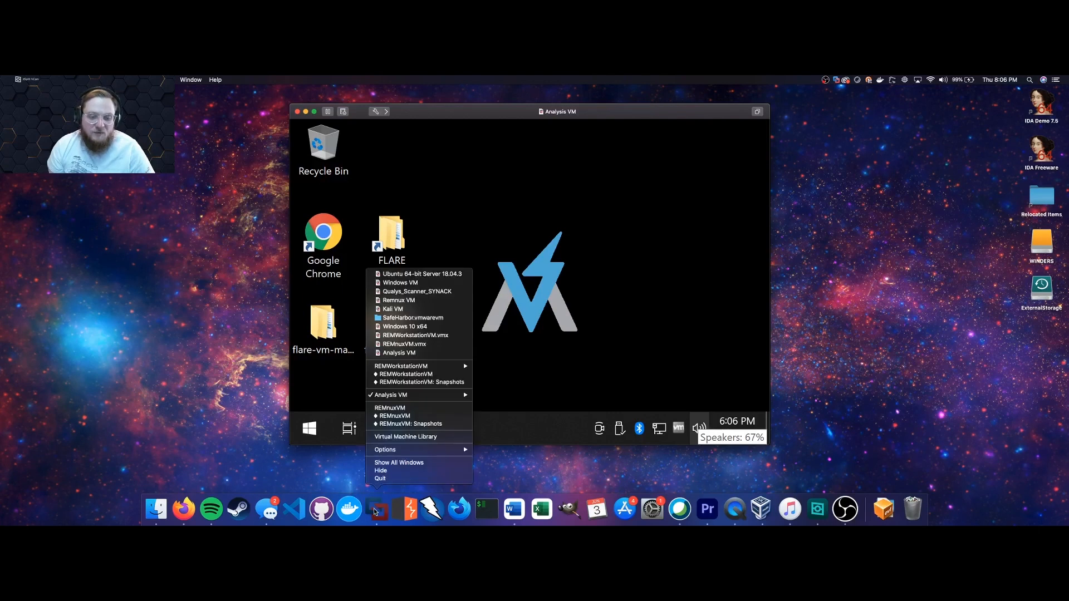
left_click(390, 408)
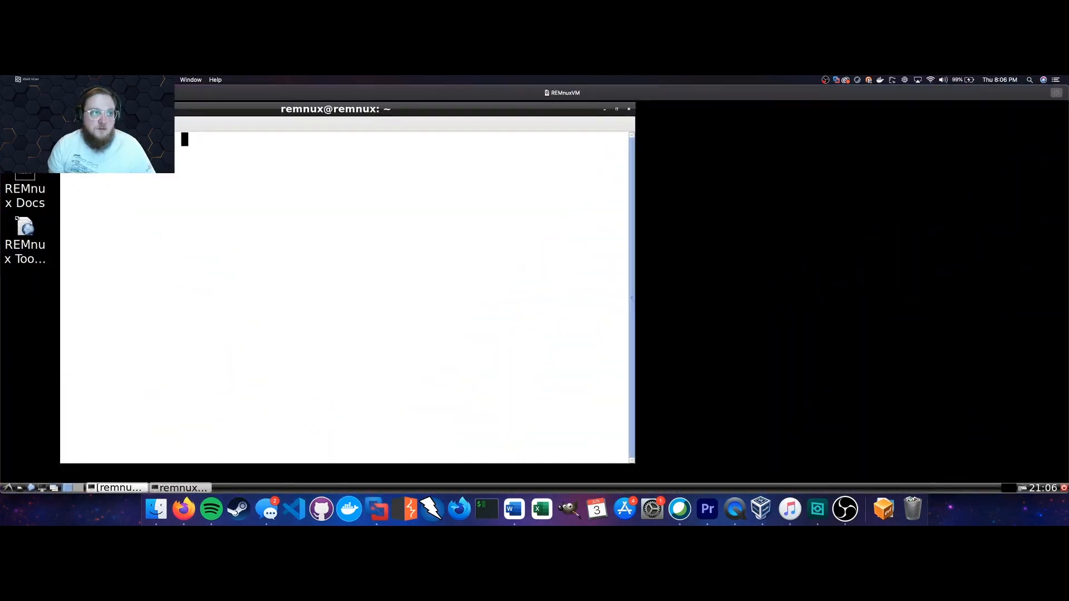
left_click(16, 93)
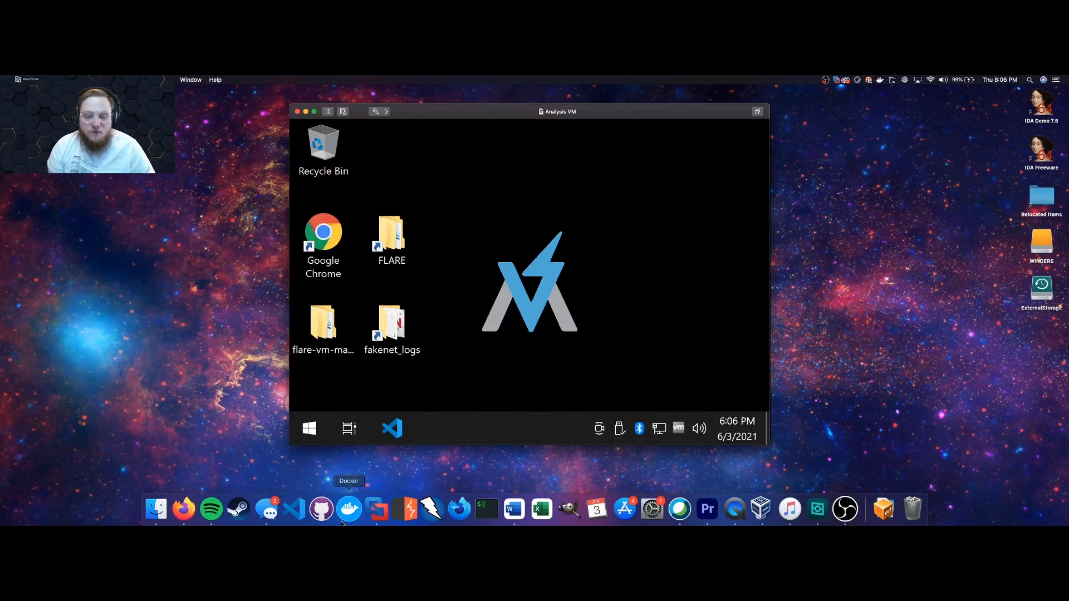
right_click(378, 508)
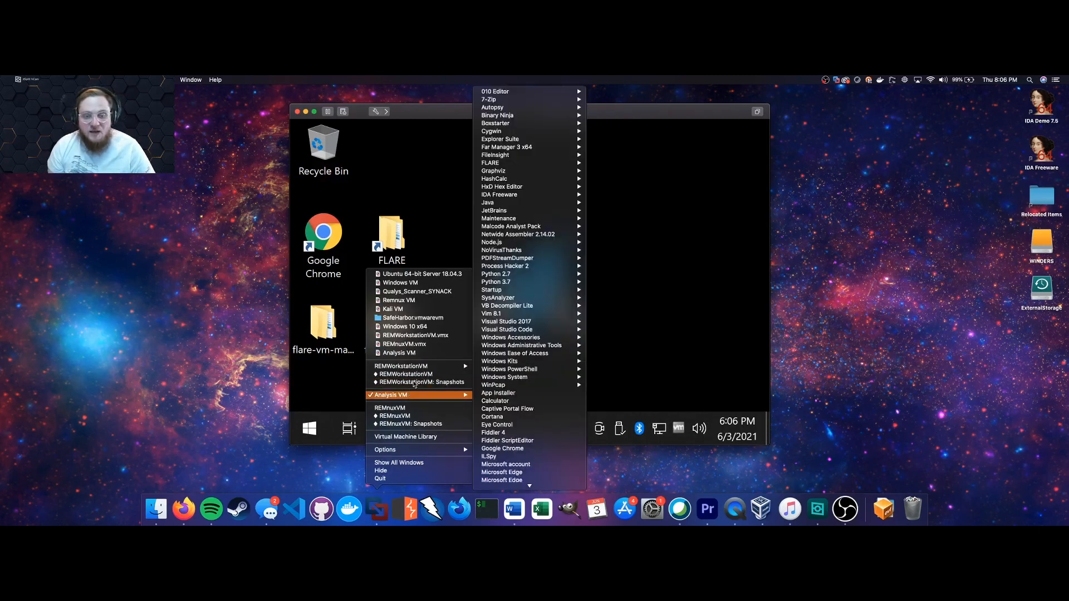
left_click(411, 417)
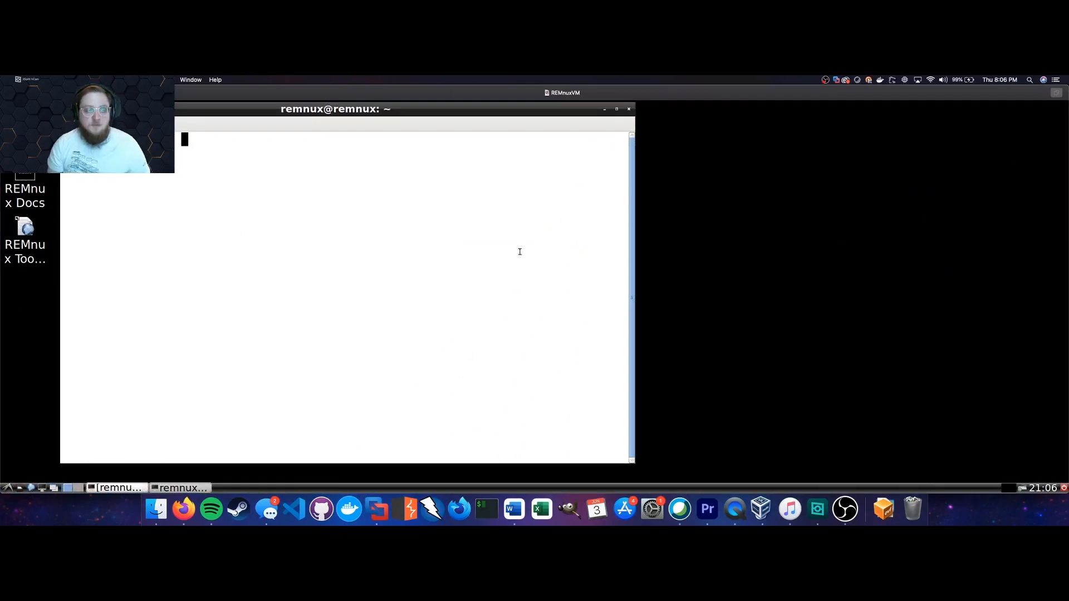
Run ifconfig in the REMnux terminal to list its network interfaces.
type("ifocnfi")
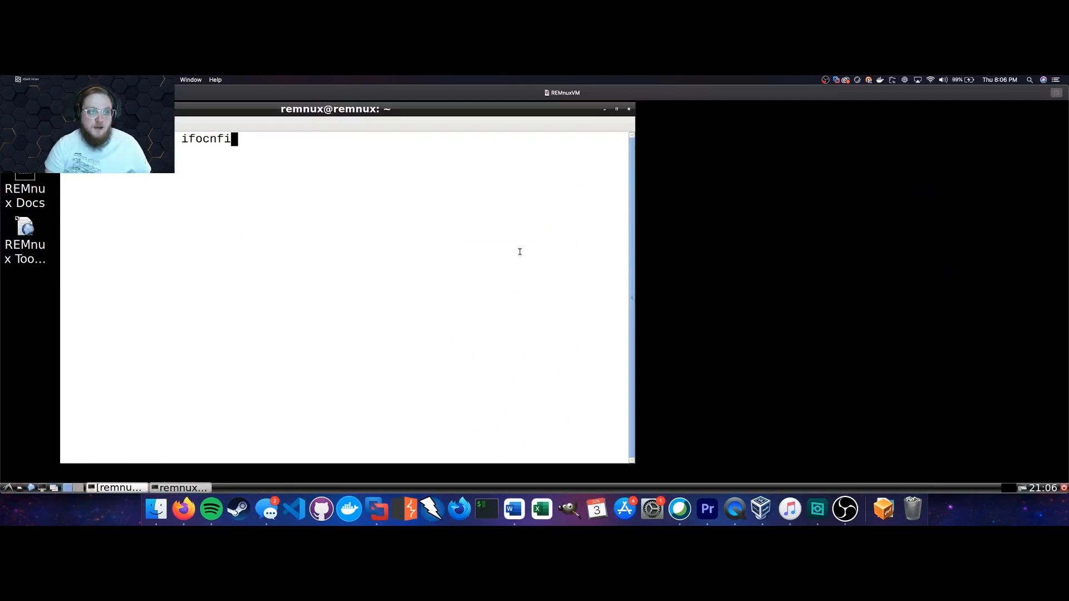
key("BackSpace")
key("BackSpace")
key("BackSpace")
key("BackSpace")
key("BackSpace")
type("config")
key("Return")
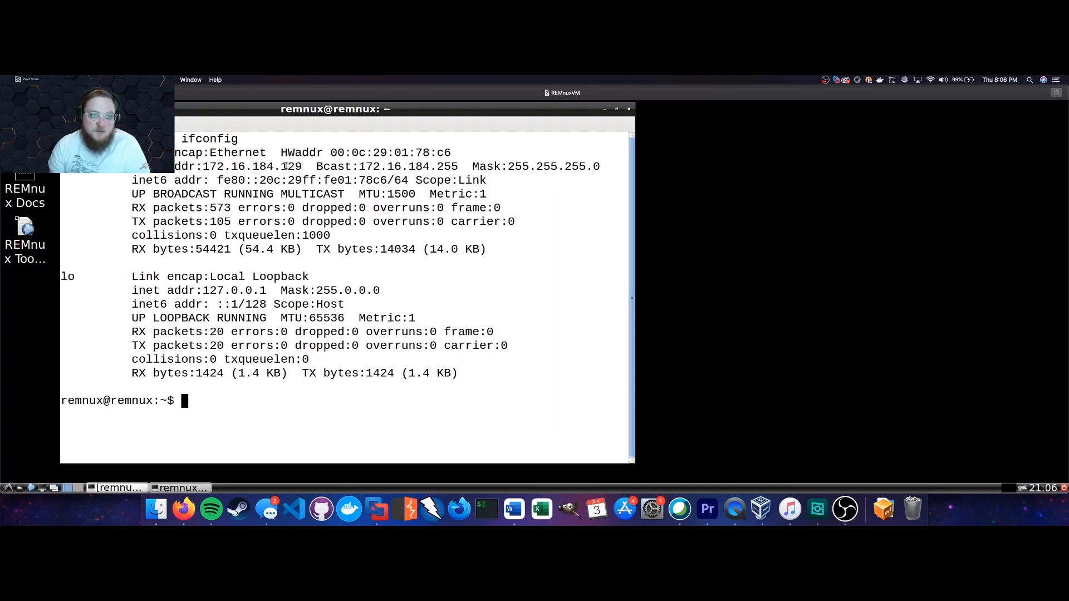
Set the REMnuxVM network adapter to Host-only.
left_click(160, 81)
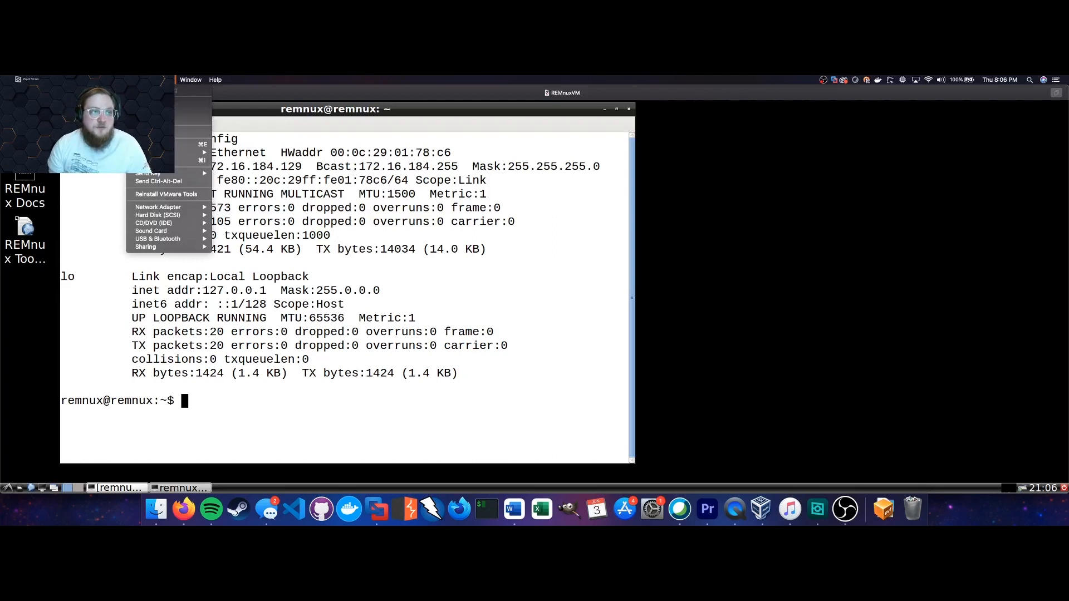
mouse_move(175, 211)
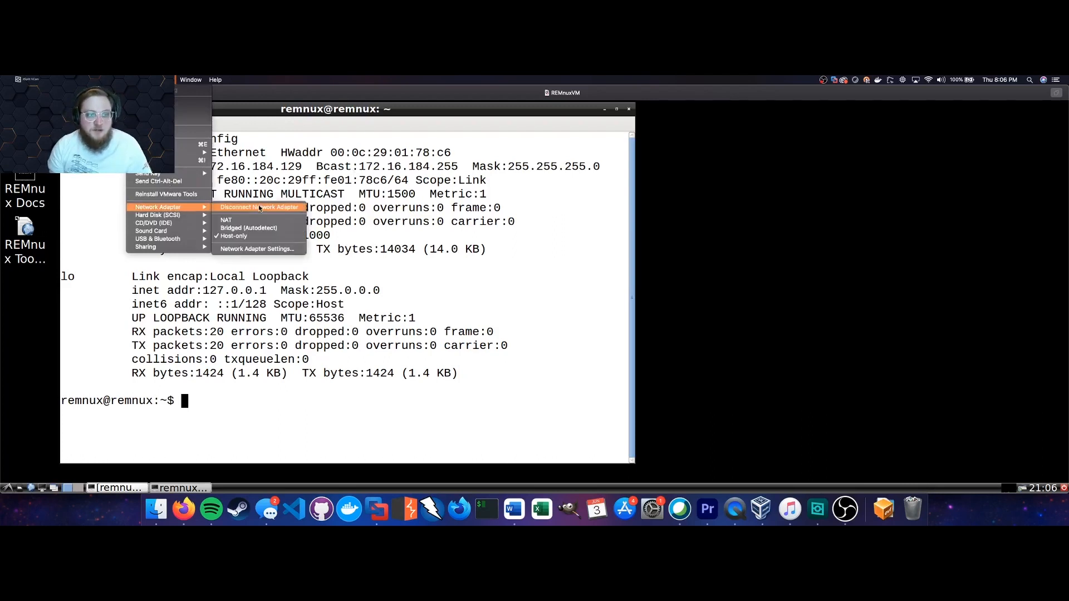
left_click(292, 236)
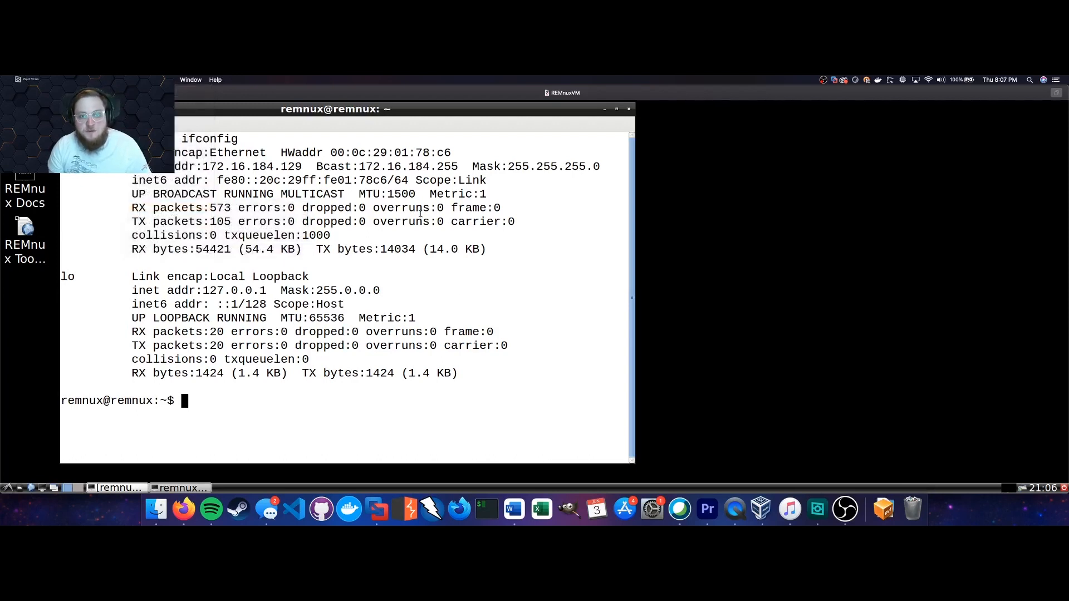
Copy the 172.16.184.129 address from the output and minimise the REMnuxVM window.
left_click_drag(302, 167, 203, 167)
right_click(218, 169)
left_click(245, 210)
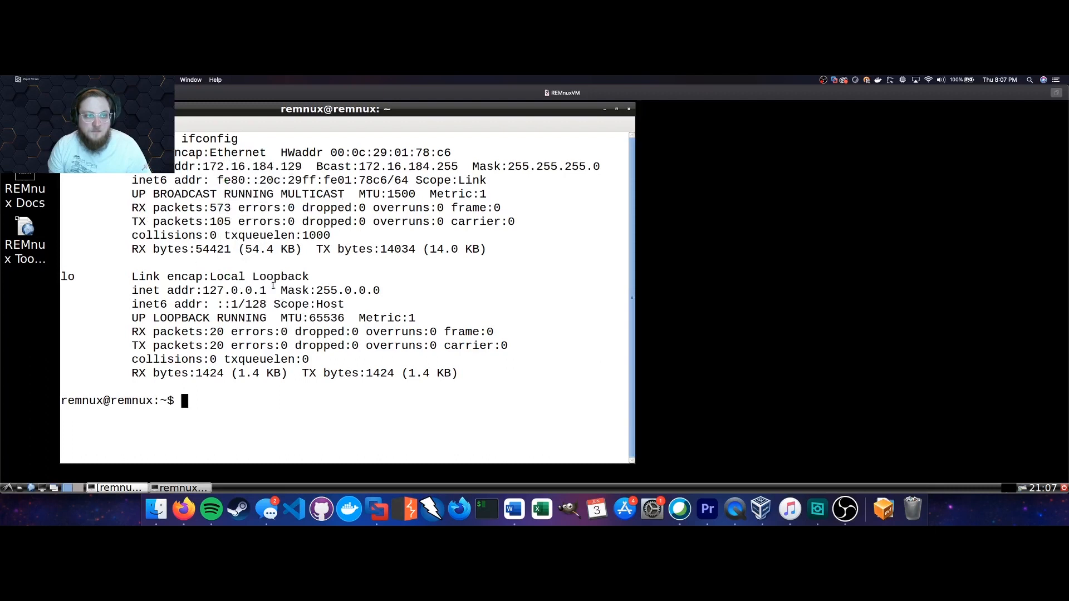
left_click(16, 93)
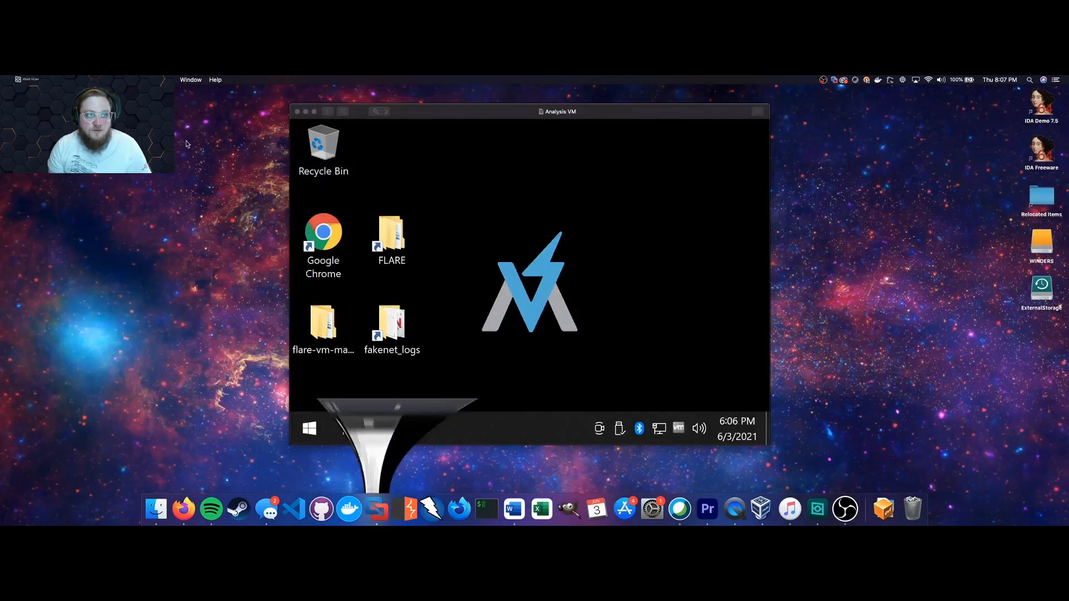
Maximise the Analysis VM and set its network adapter to Host-only.
double_click(482, 112)
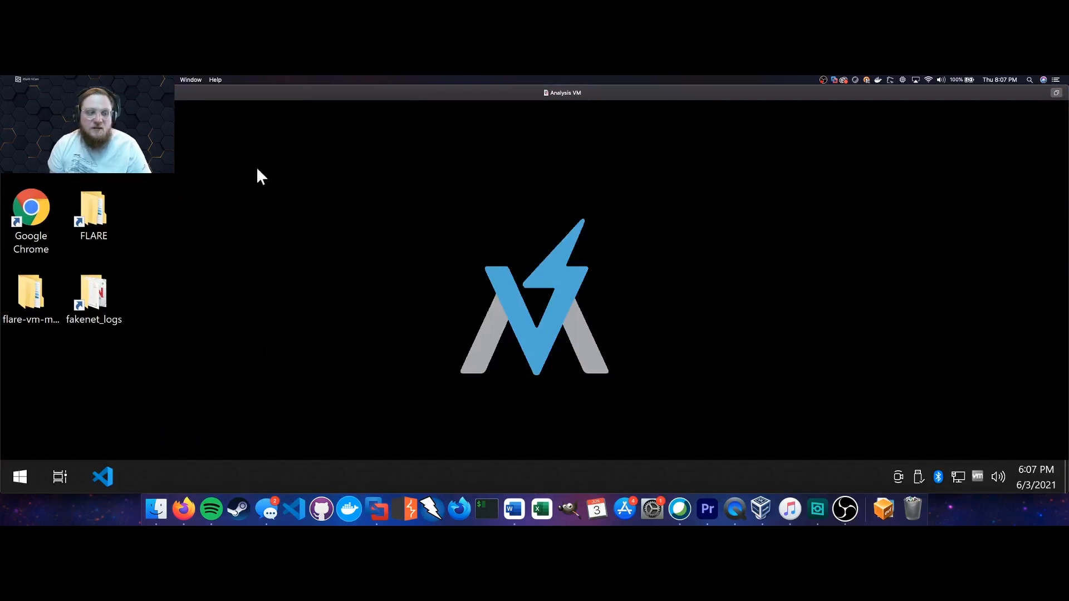
left_click(152, 80)
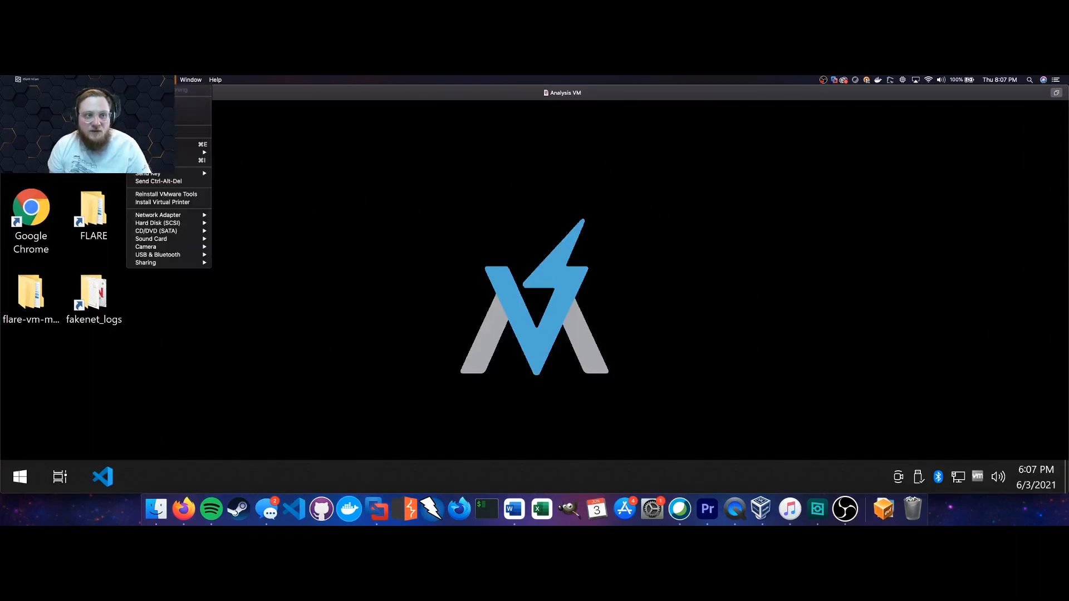
mouse_move(172, 215)
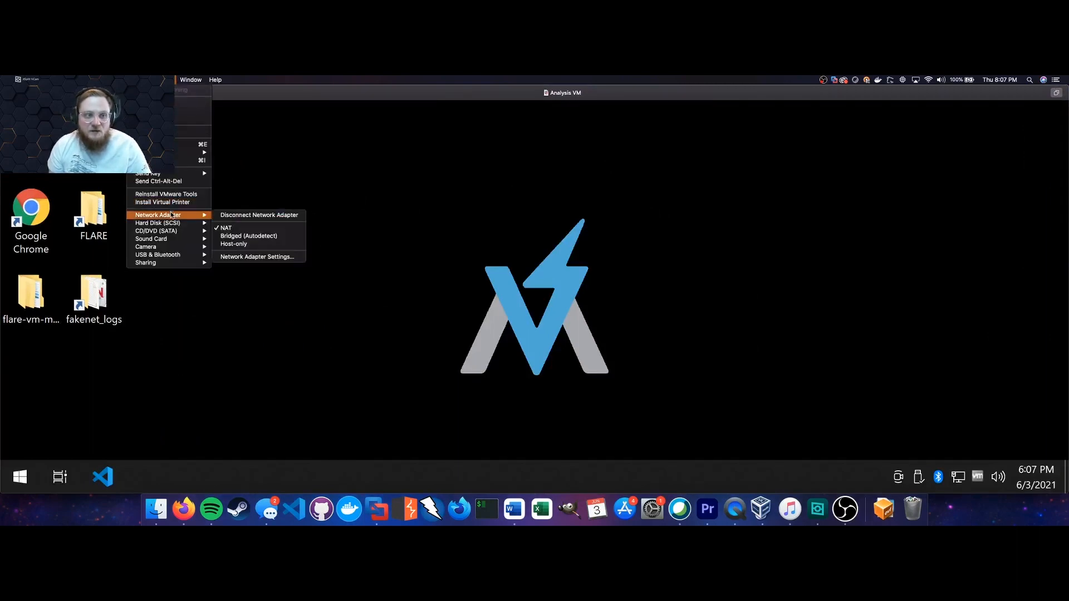
left_click(259, 243)
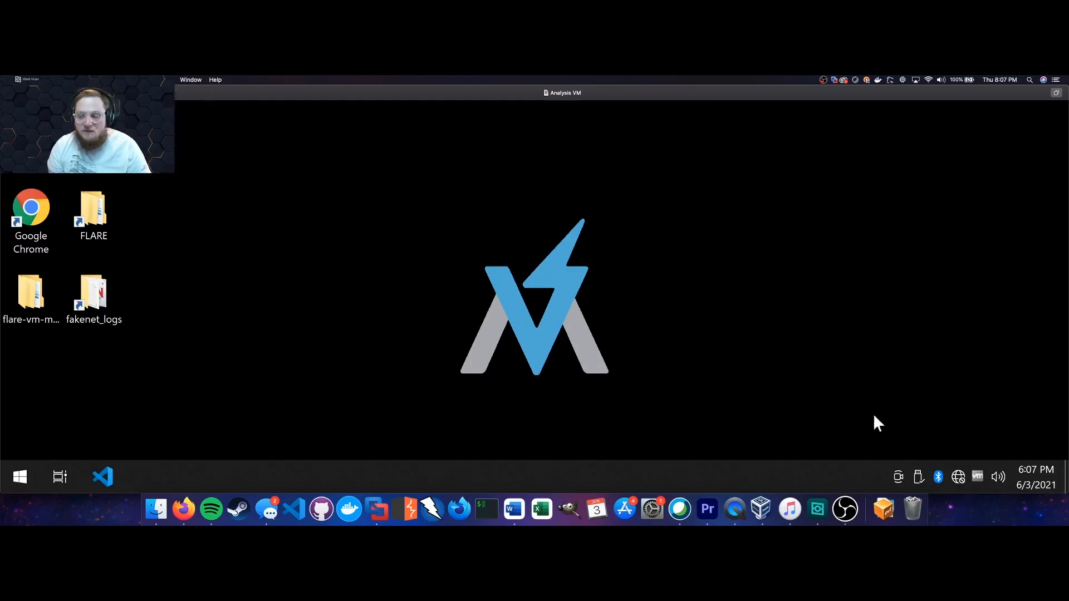
Open the Ethernet0 Properties through Windows Network & Internet settings and adapter options.
mouse_move(954, 473)
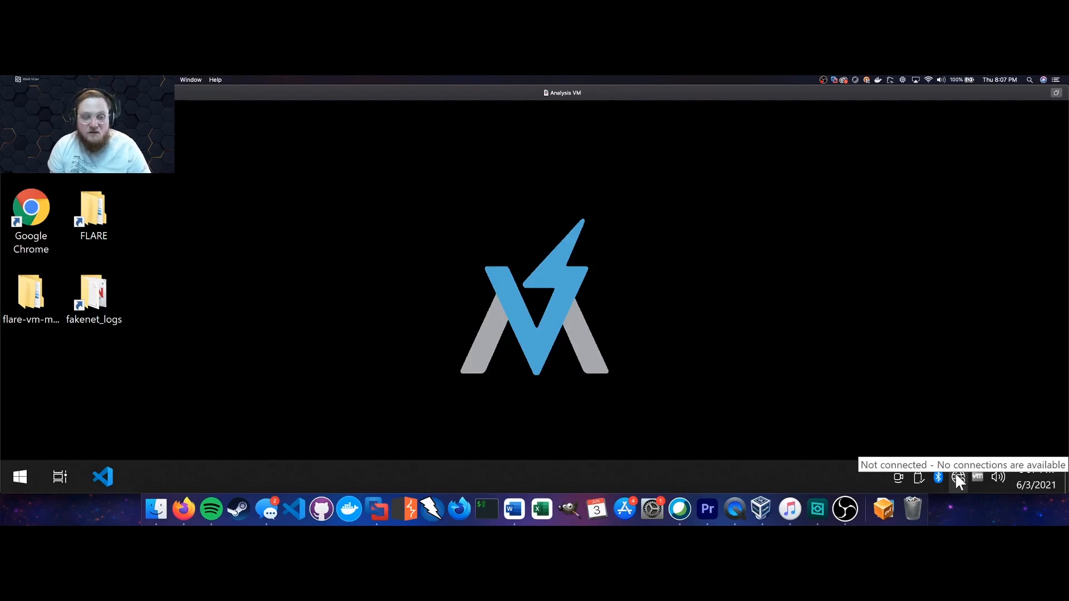
right_click(956, 474)
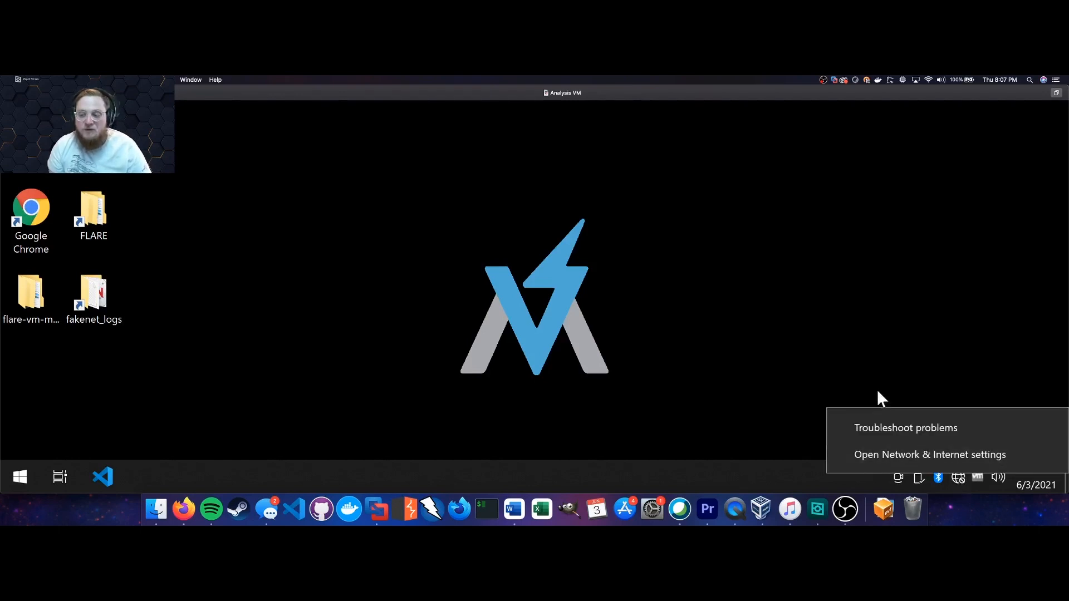
left_click(885, 450)
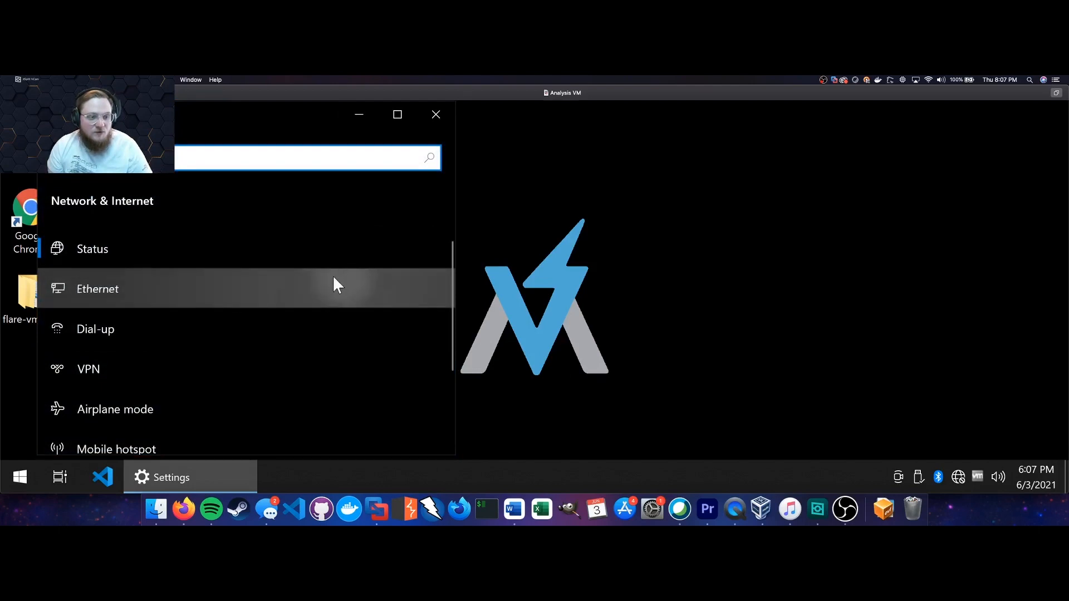
left_click(229, 282)
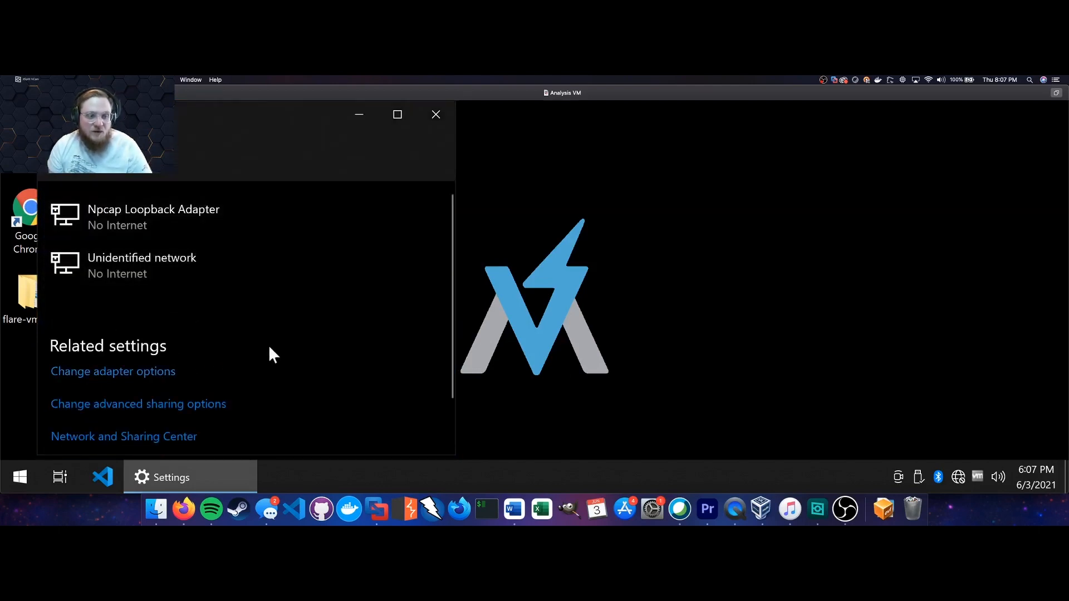
left_click(167, 372)
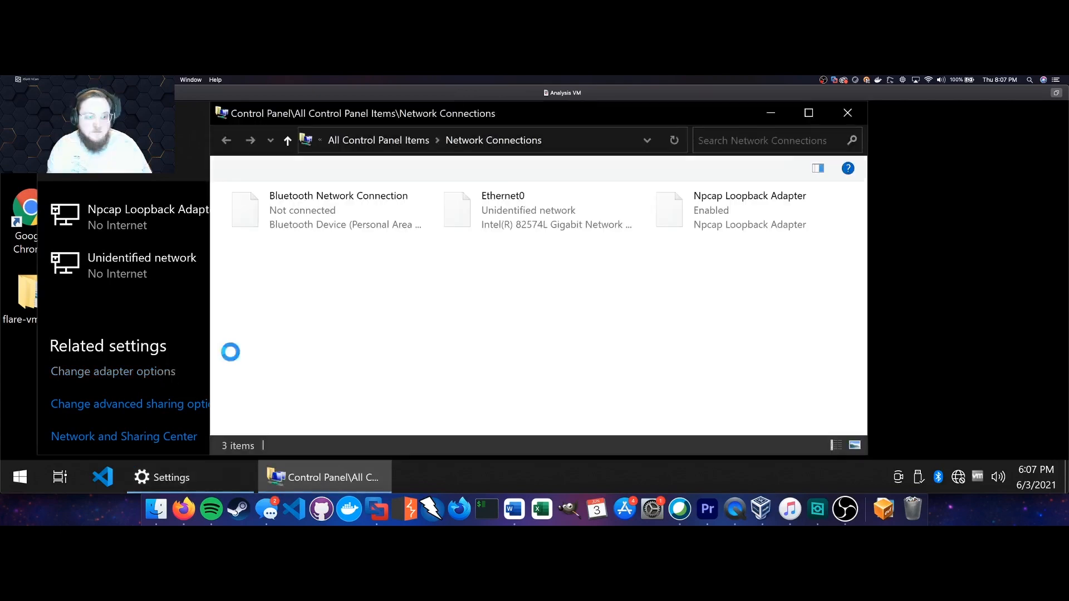
left_click(550, 225)
right_click(551, 226)
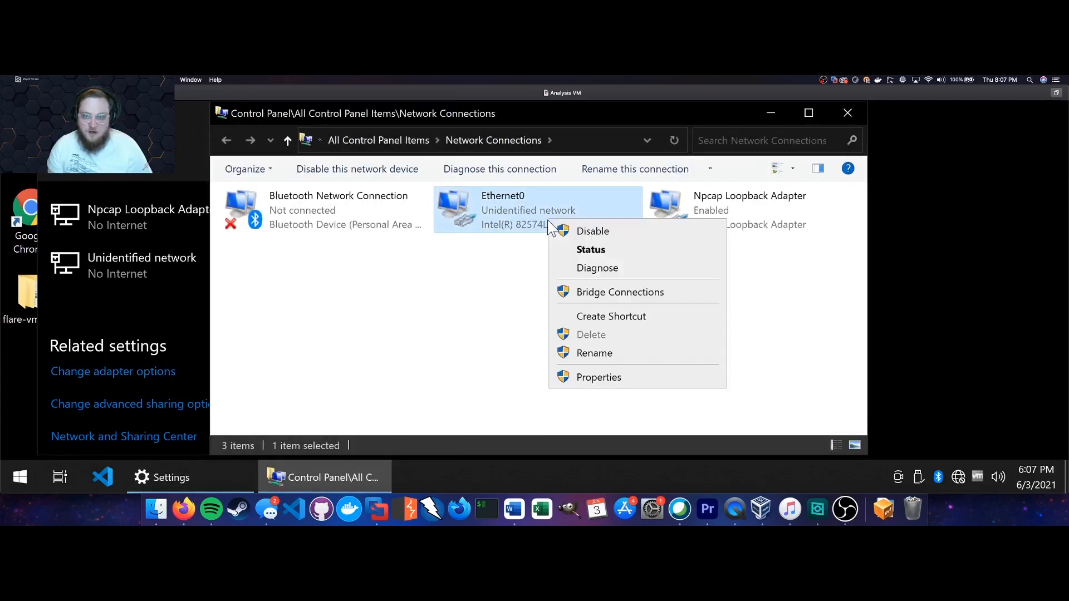
left_click(594, 379)
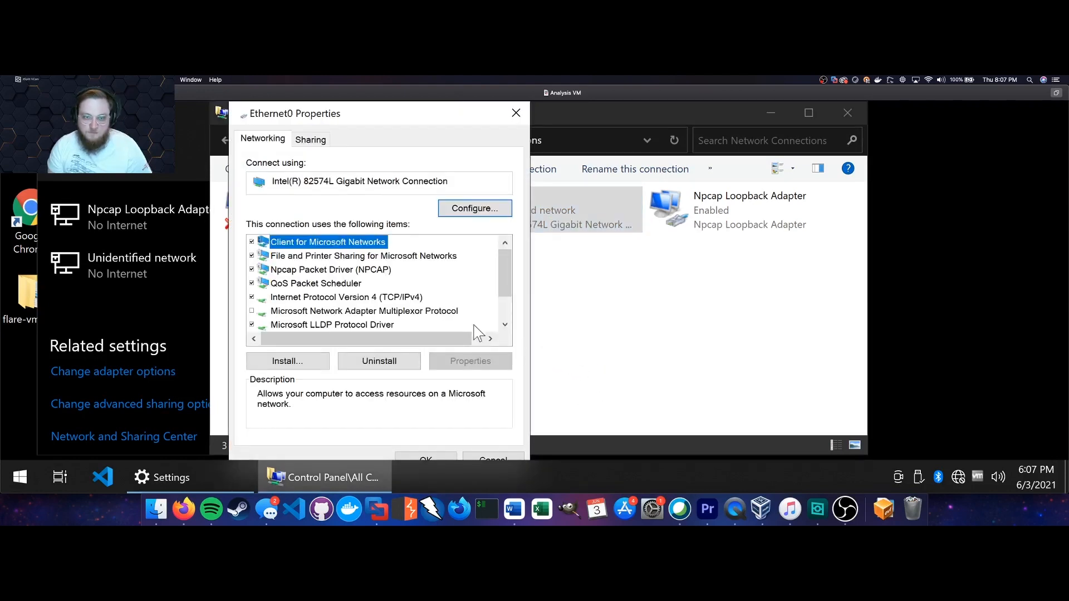
Give Ethernet0 static IP 172.16.184.130, mask 255.255.255.0, gateway and DNS 172.16.184.129.
double_click(372, 297)
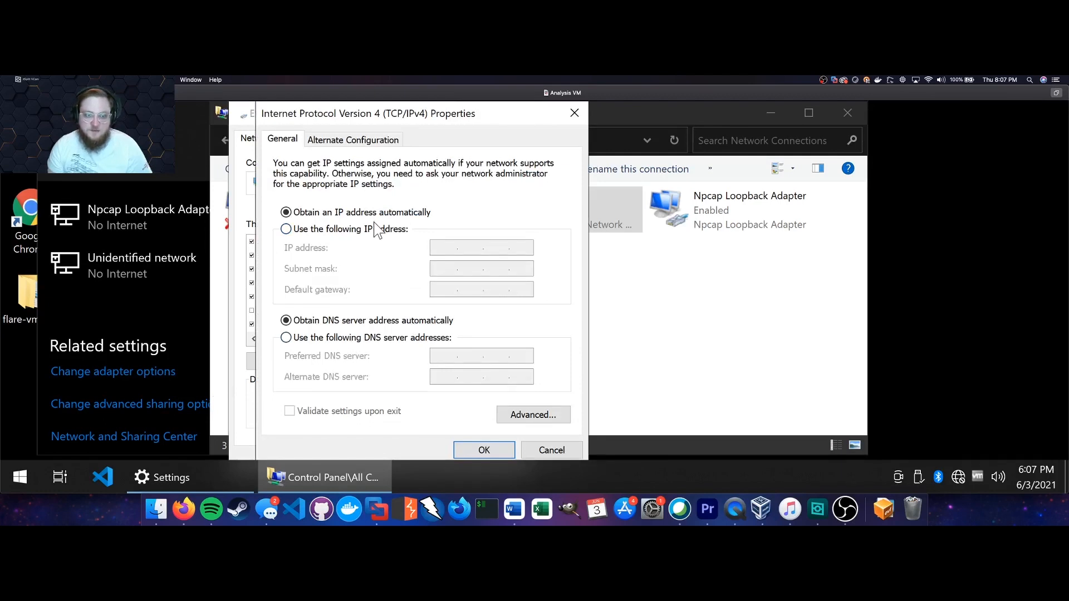
left_click(394, 230)
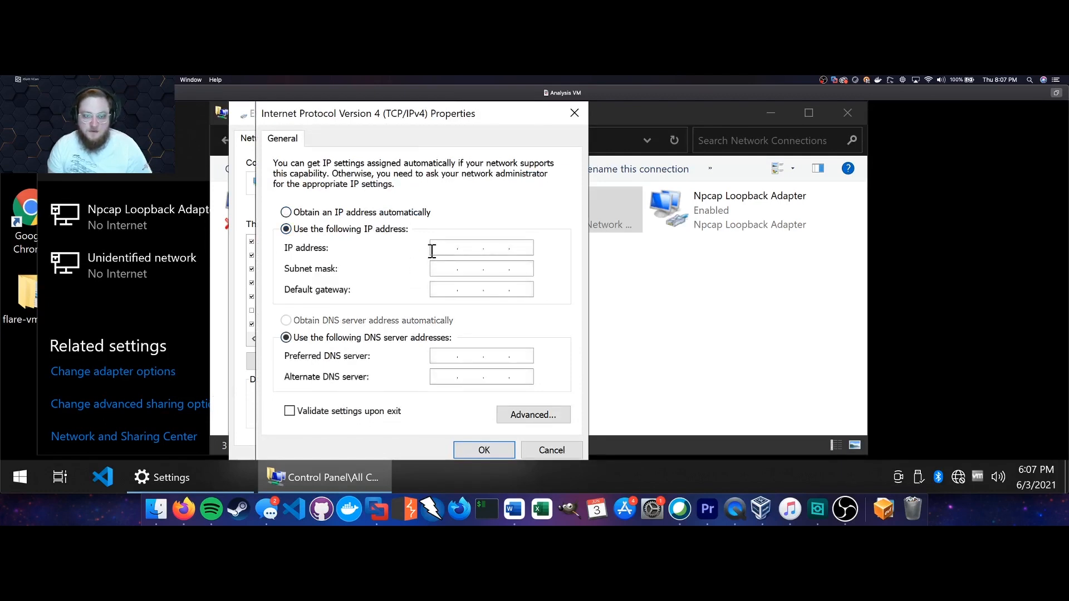
left_click(439, 284)
key("ctrl+v")
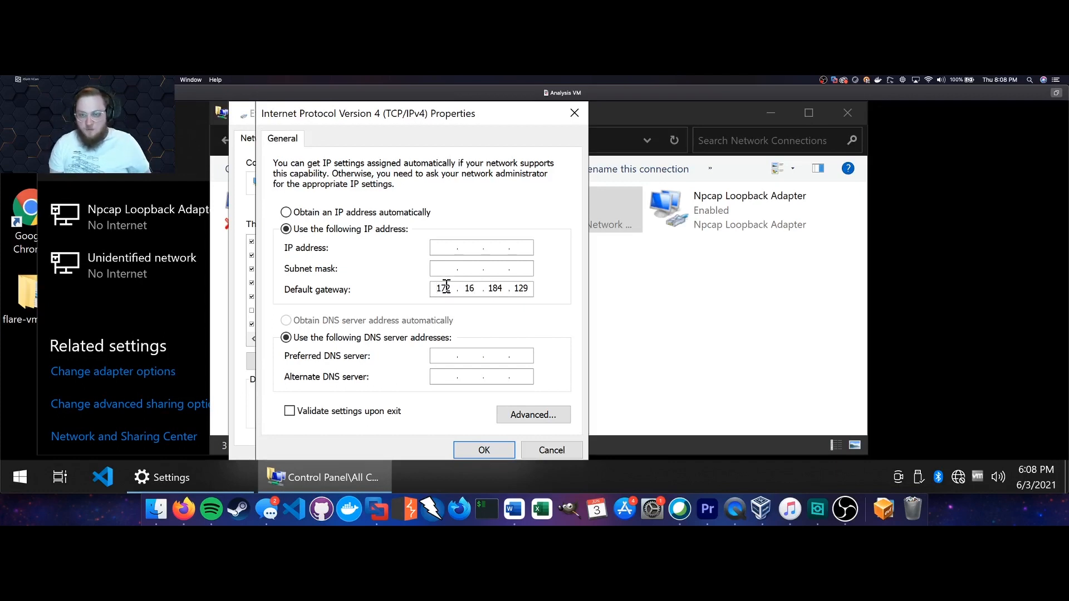
left_click(448, 254)
type("172.1")
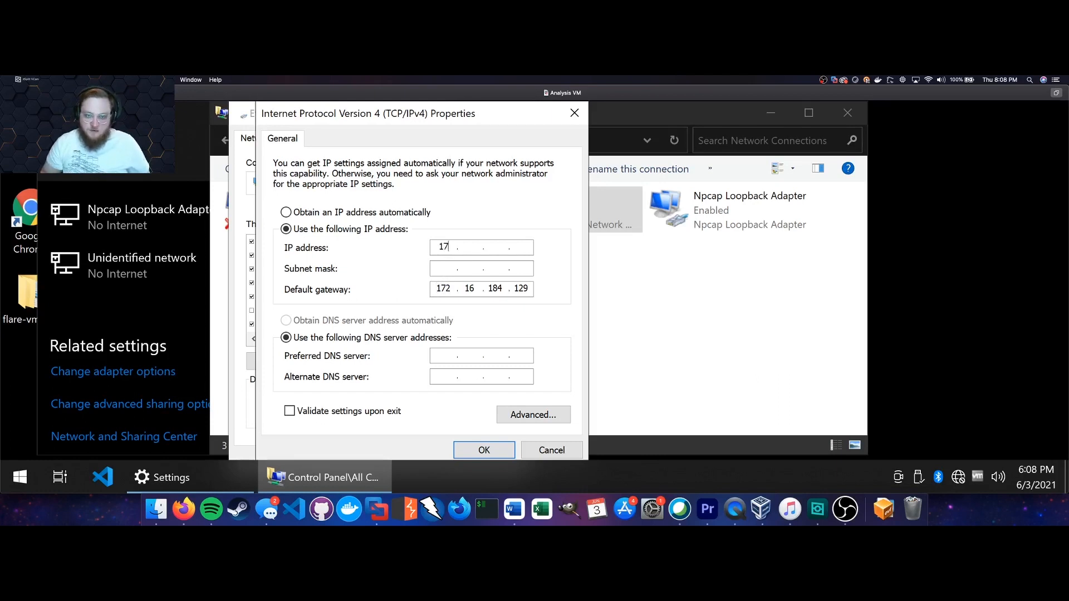
type("6.")
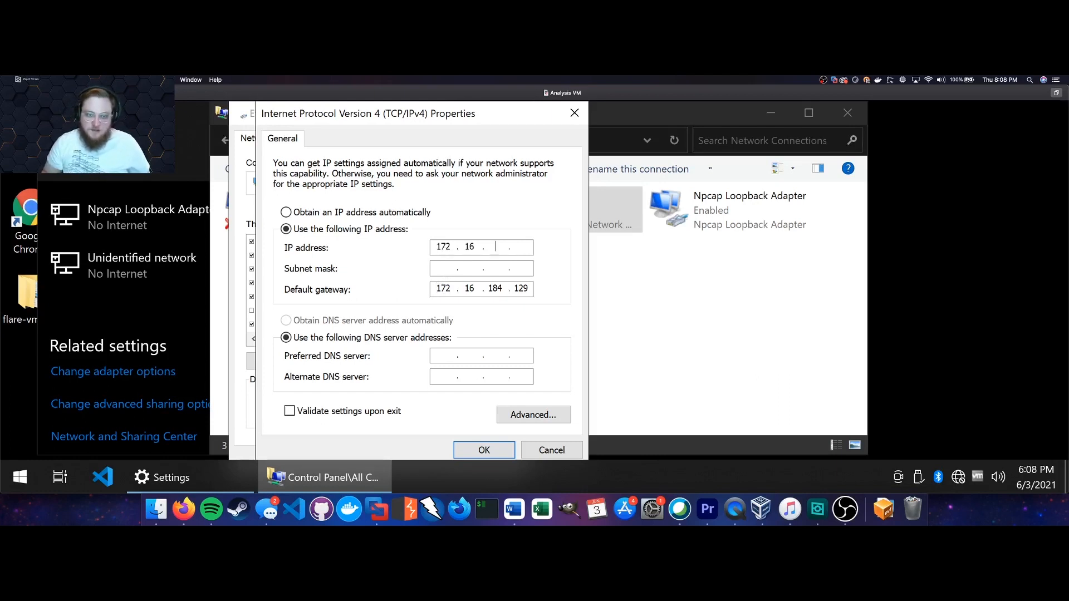
type("184.13")
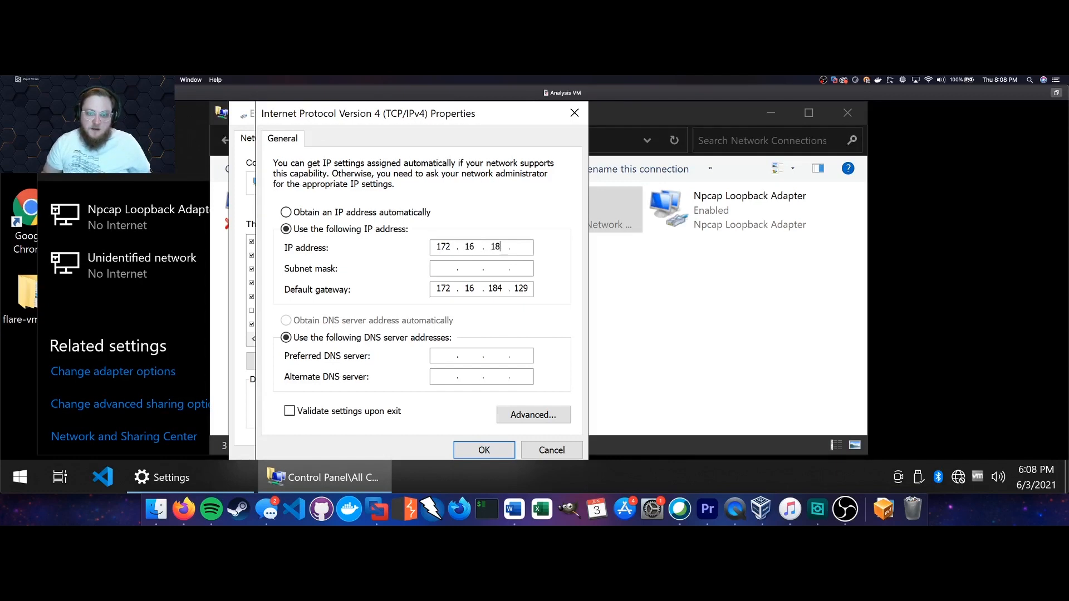
type("0")
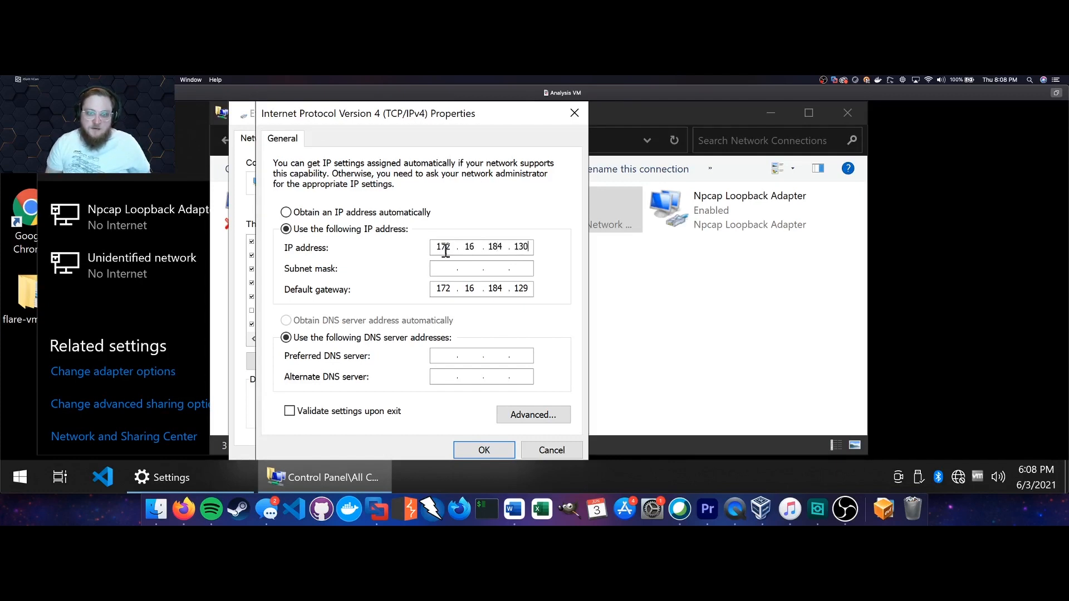
left_click(493, 268)
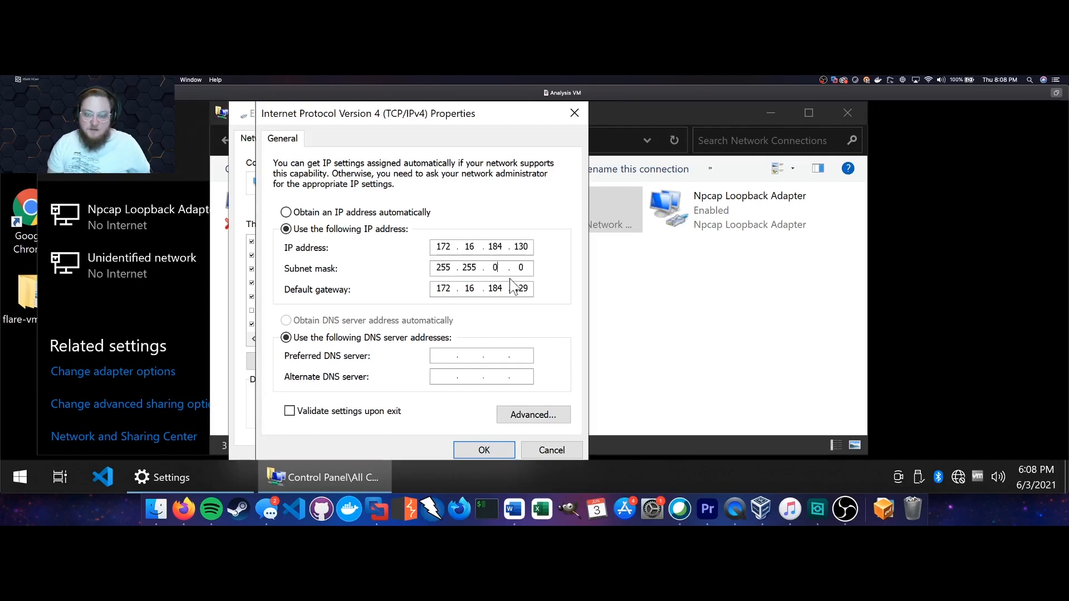
key("BackSpace")
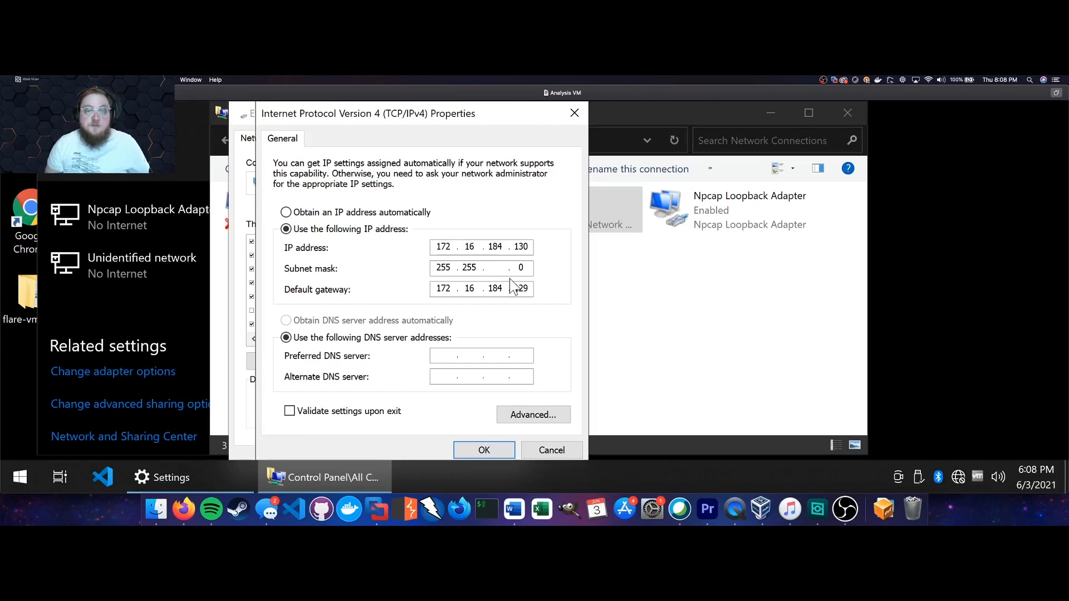
type("255")
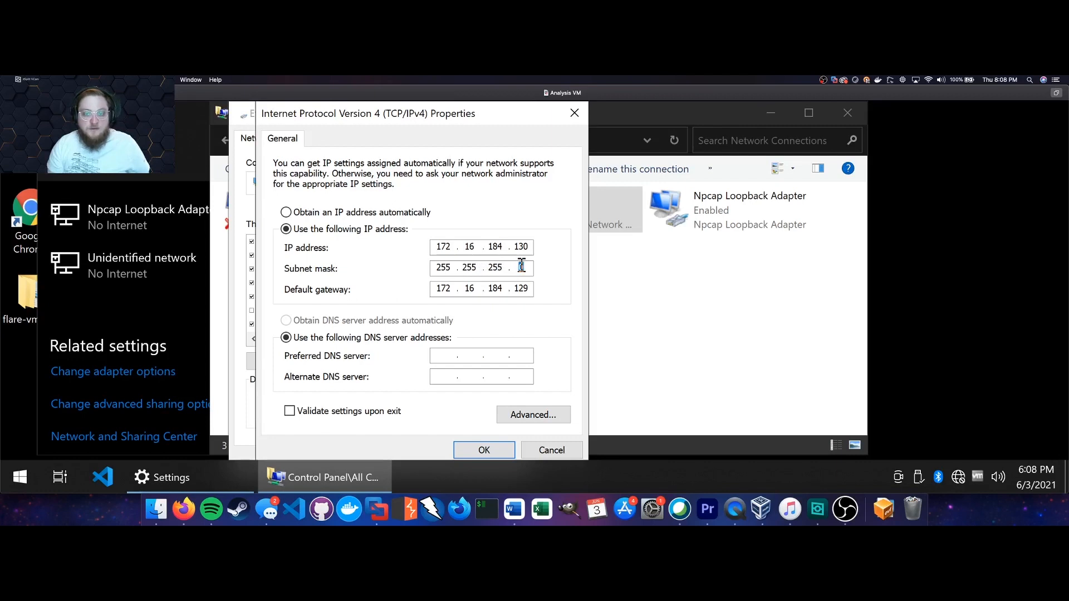
left_click(450, 355)
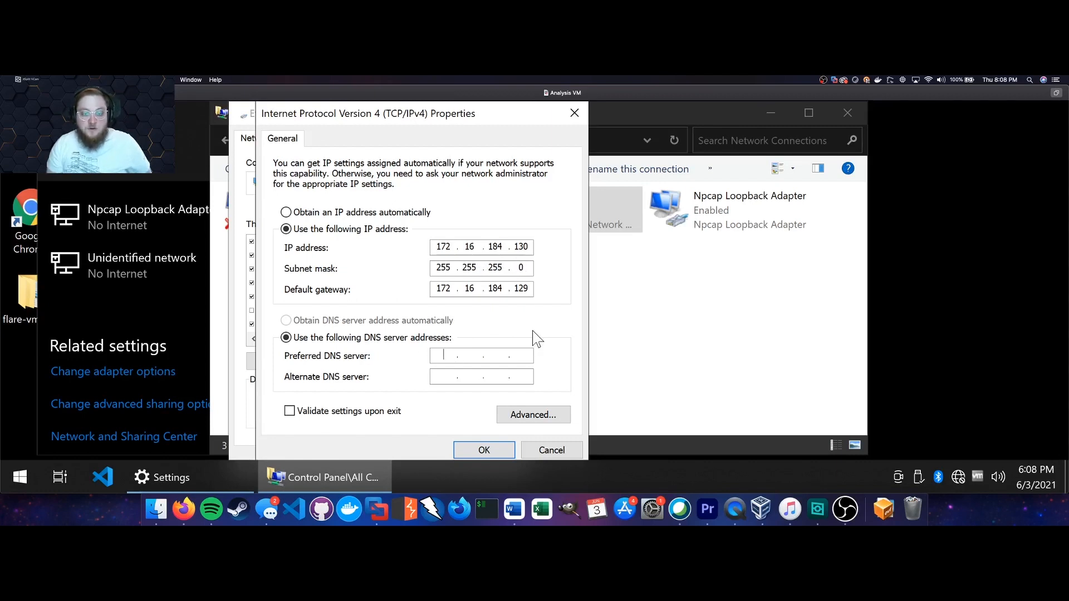
type("172.16.184.129")
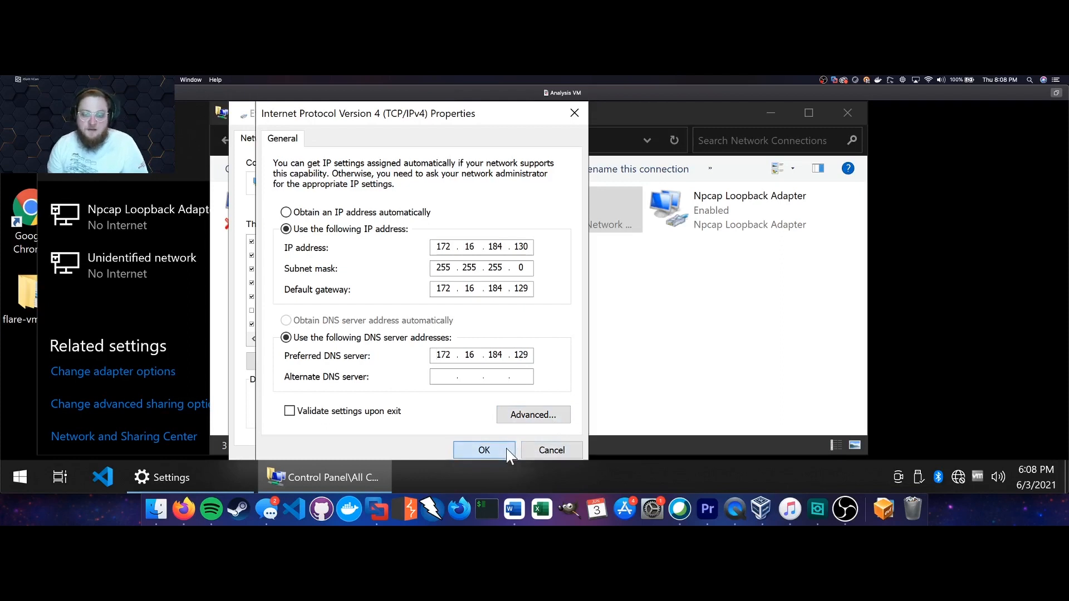
Confirm both property dialogs with OK and close the network connections and Settings windows.
left_click(484, 451)
left_click(444, 461)
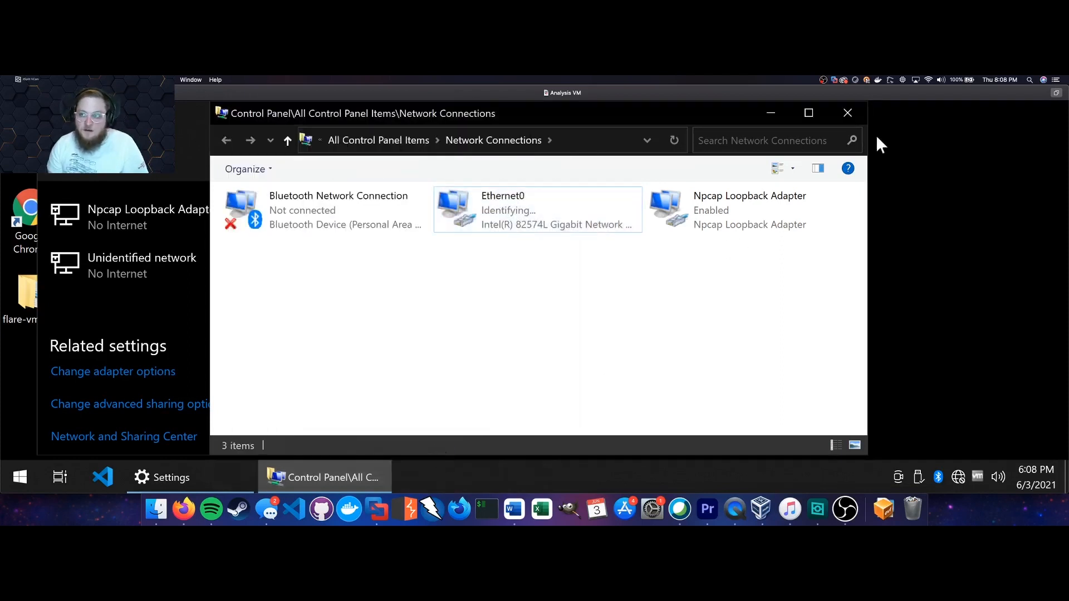
left_click(848, 114)
left_click(544, 191)
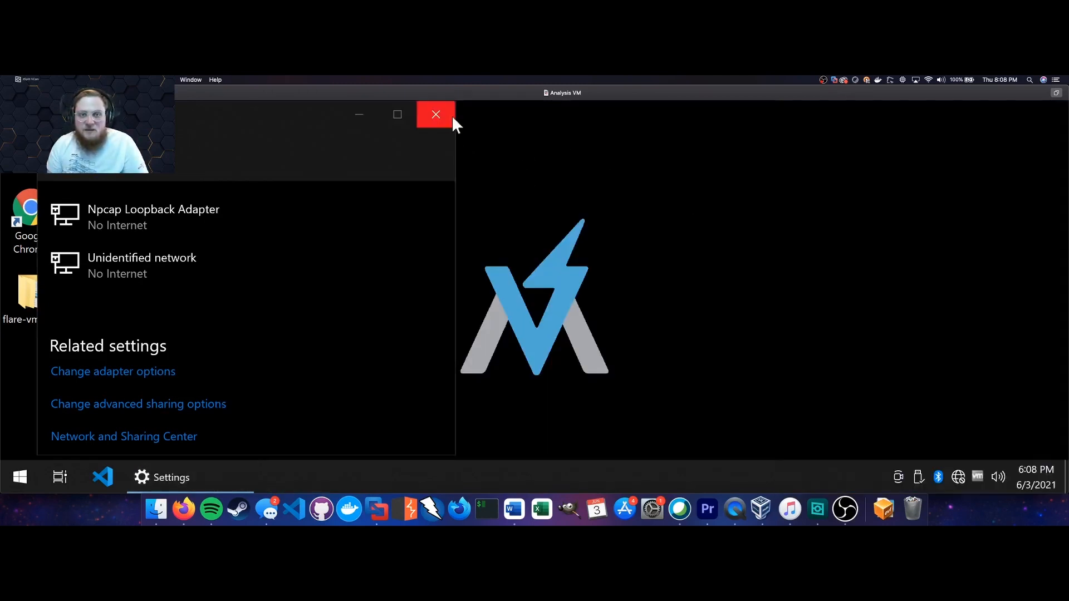
left_click(453, 115)
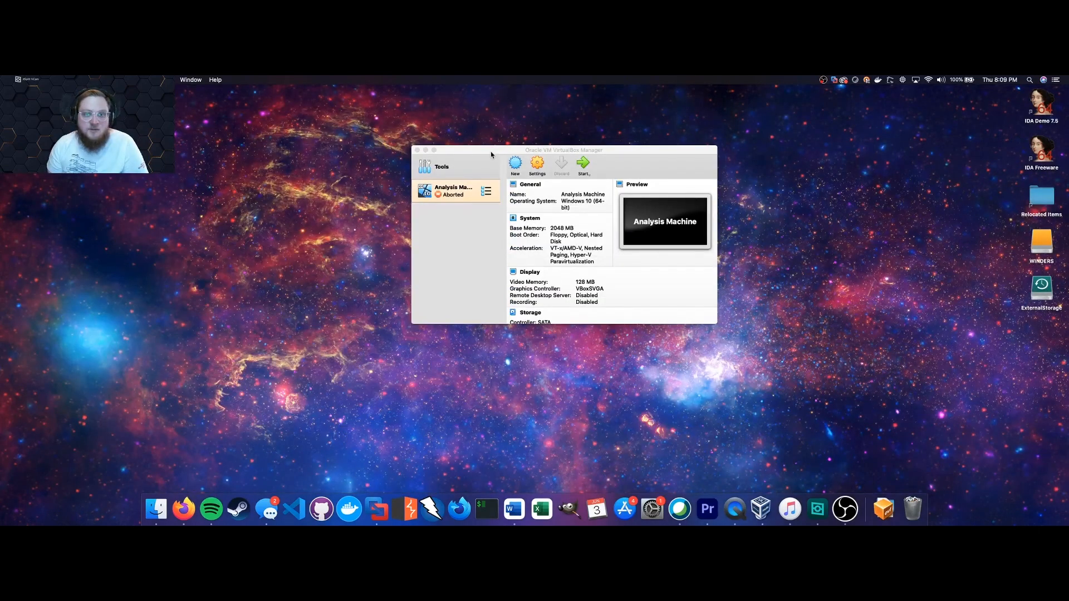
left_click_drag(491, 155, 474, 152)
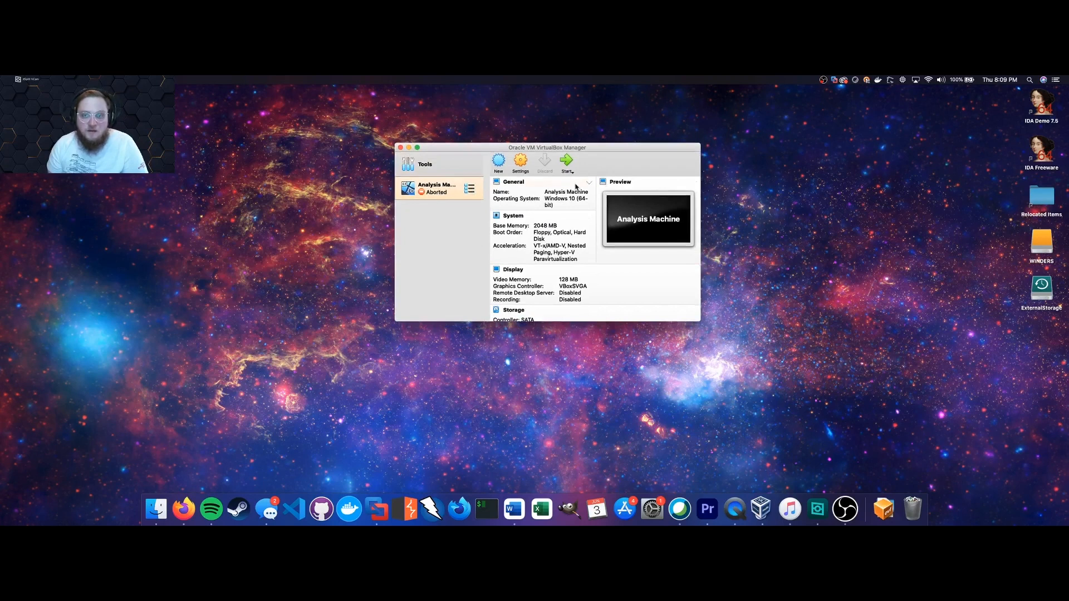
In Analysis Machine settings, attach the network adapter to Host-only Adapter.
left_click(526, 163)
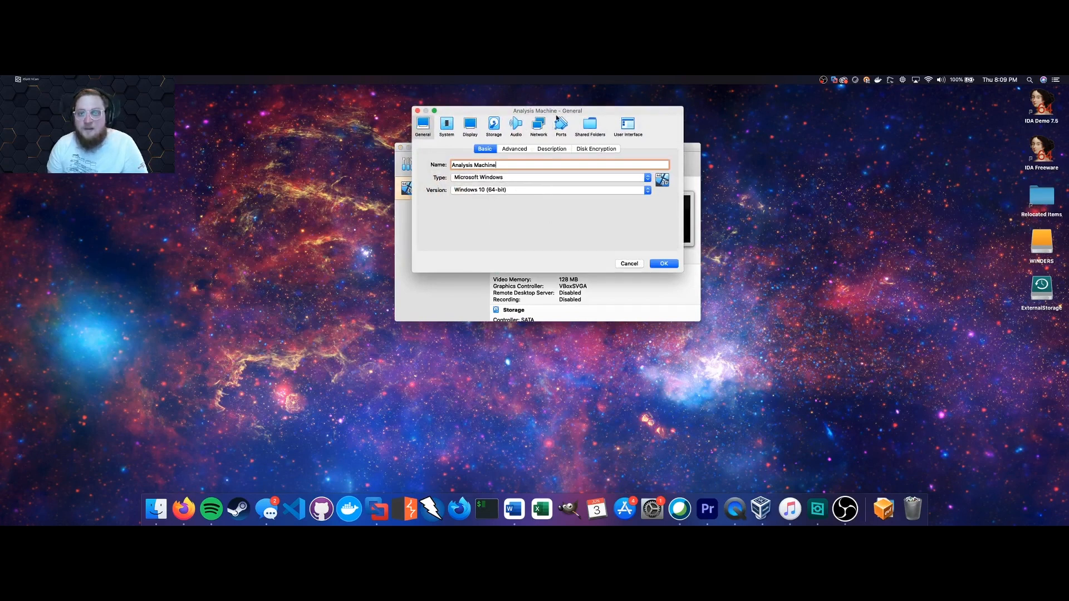
left_click_drag(557, 114, 551, 156)
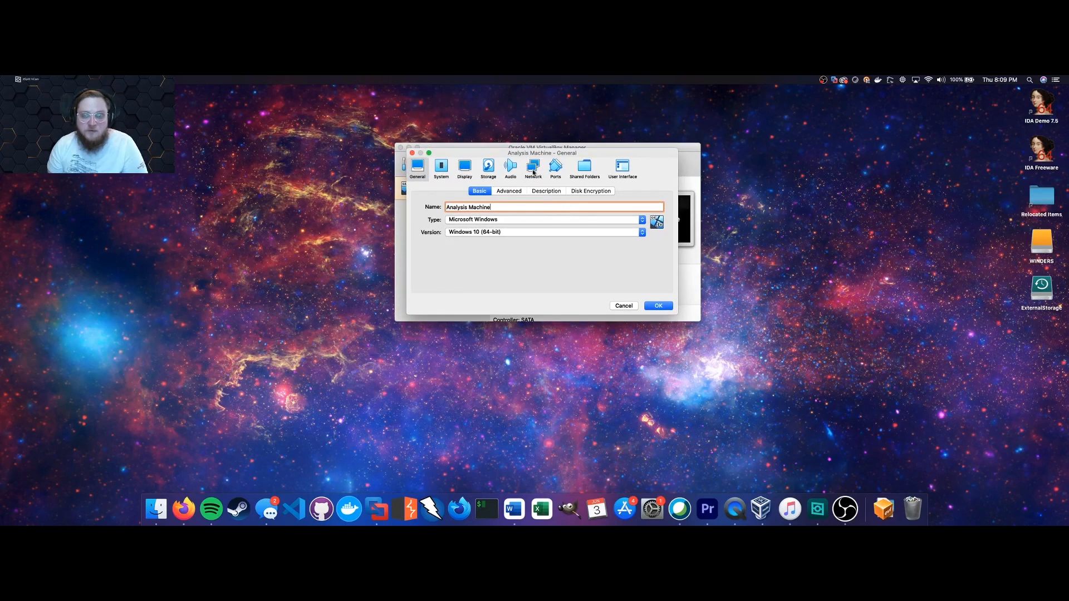
left_click_drag(461, 153, 450, 201)
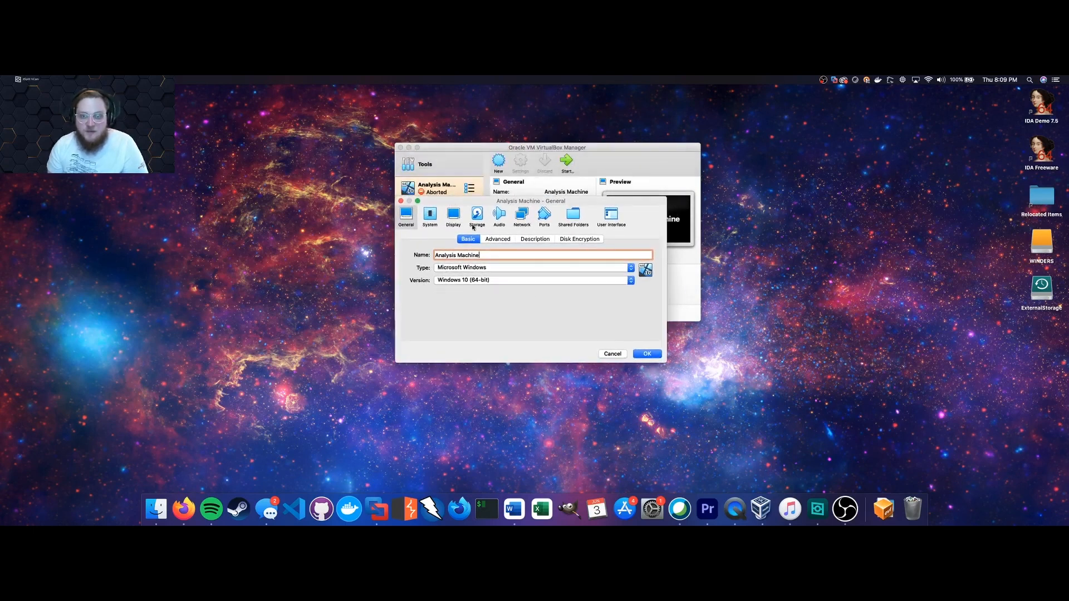
left_click(522, 214)
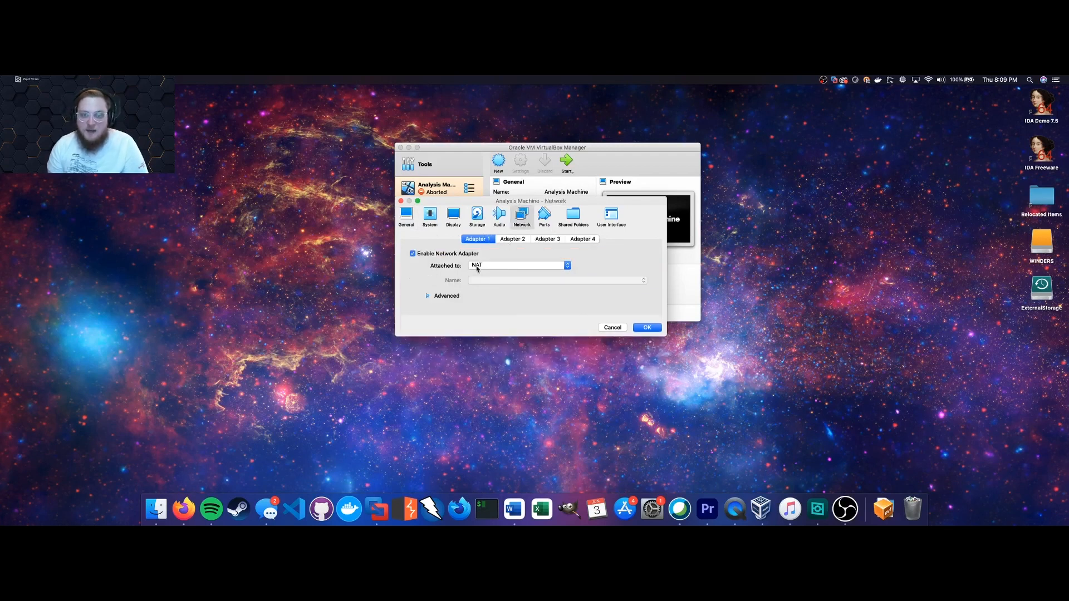
left_click(506, 266)
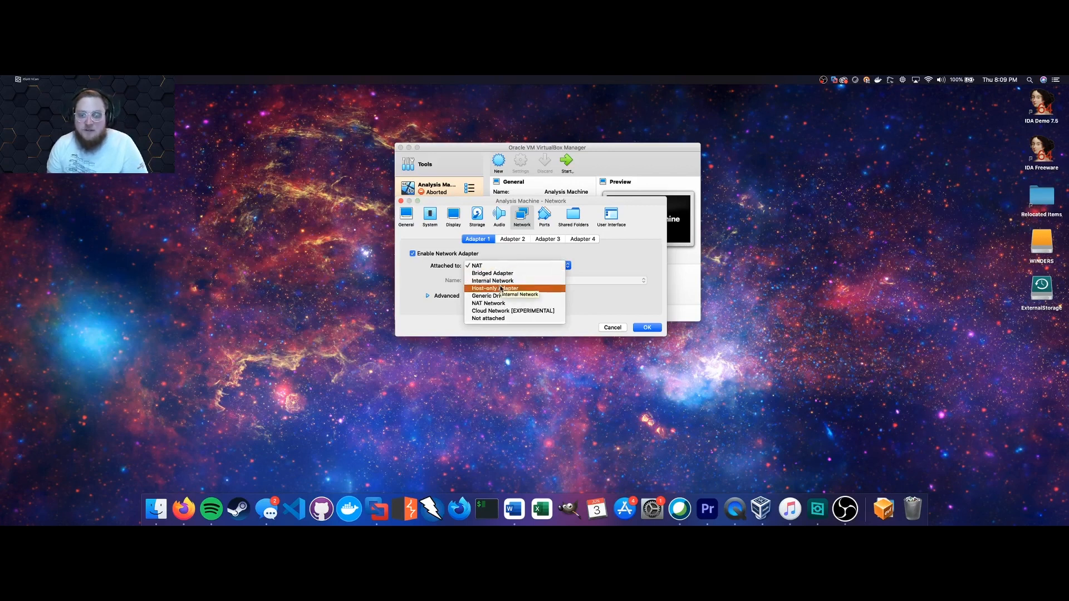
left_click(503, 289)
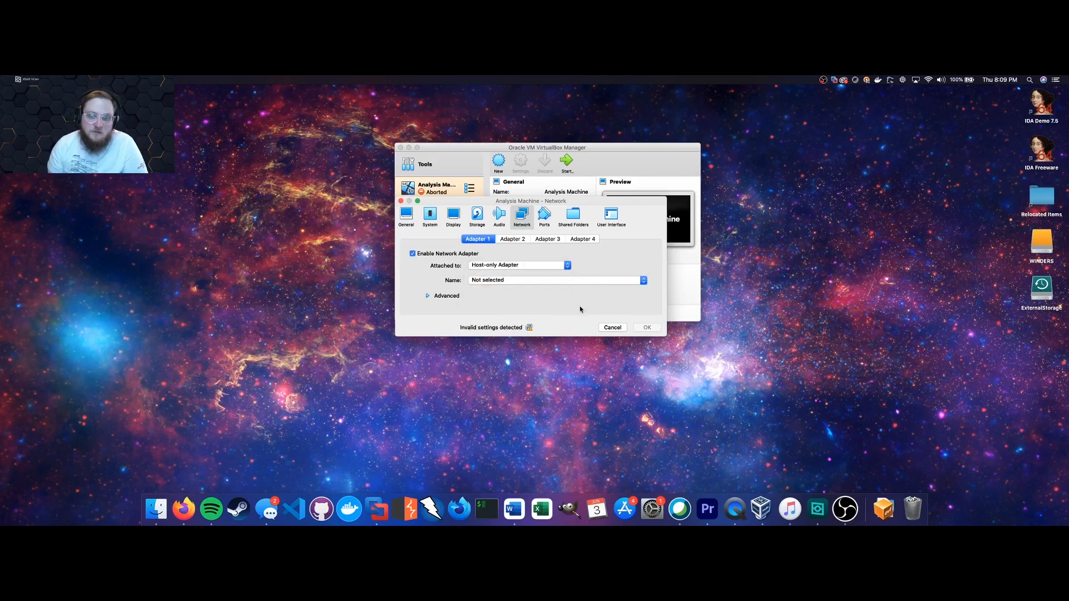
Check the host-only network name and advanced options, then cancel without saving.
left_click(561, 280)
left_click(561, 279)
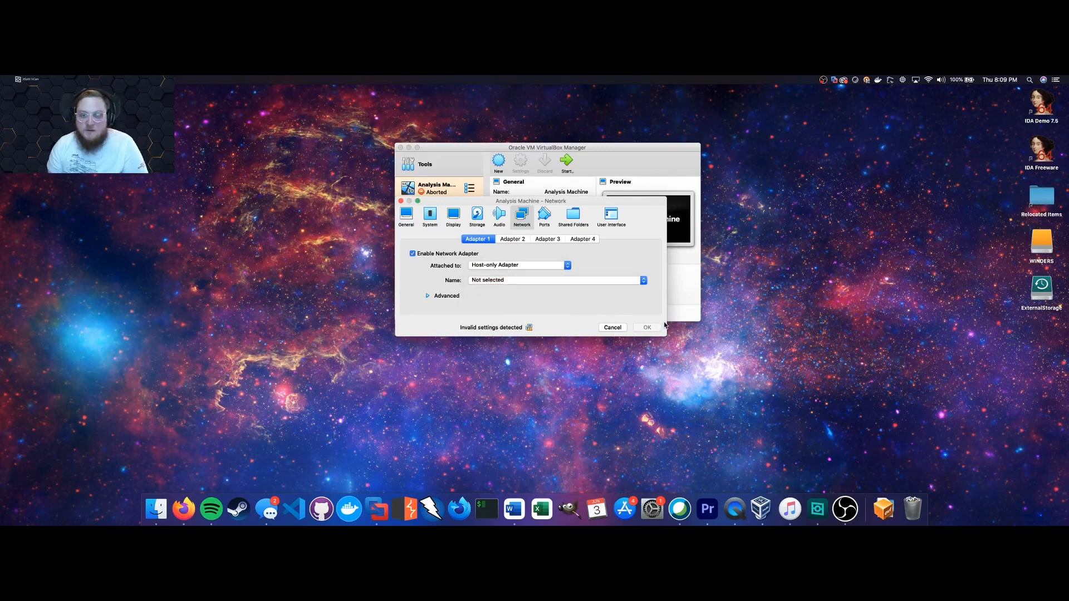
left_click(427, 296)
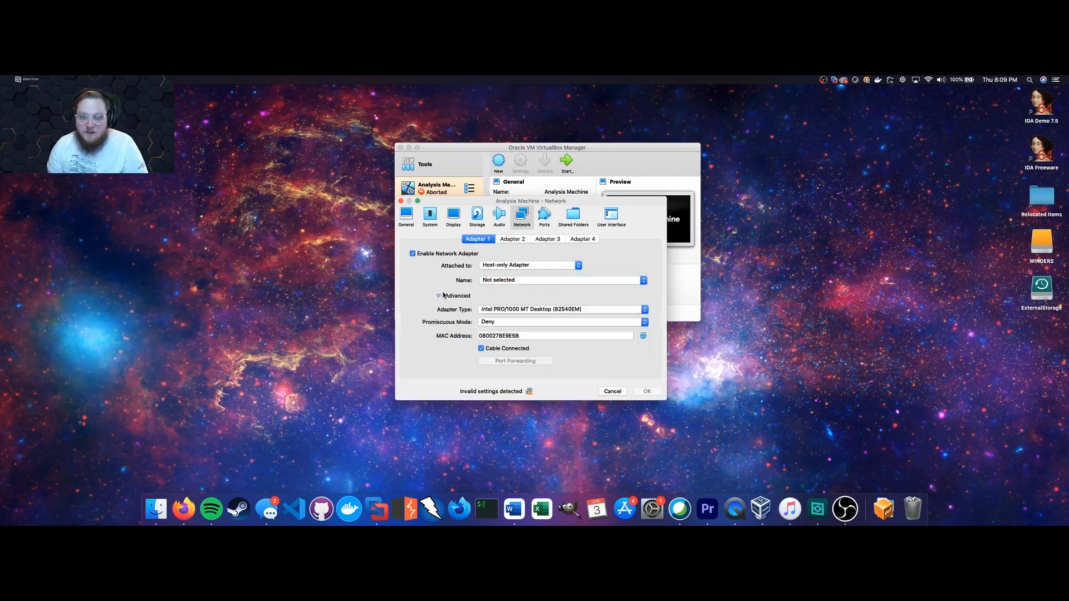
left_click(548, 280)
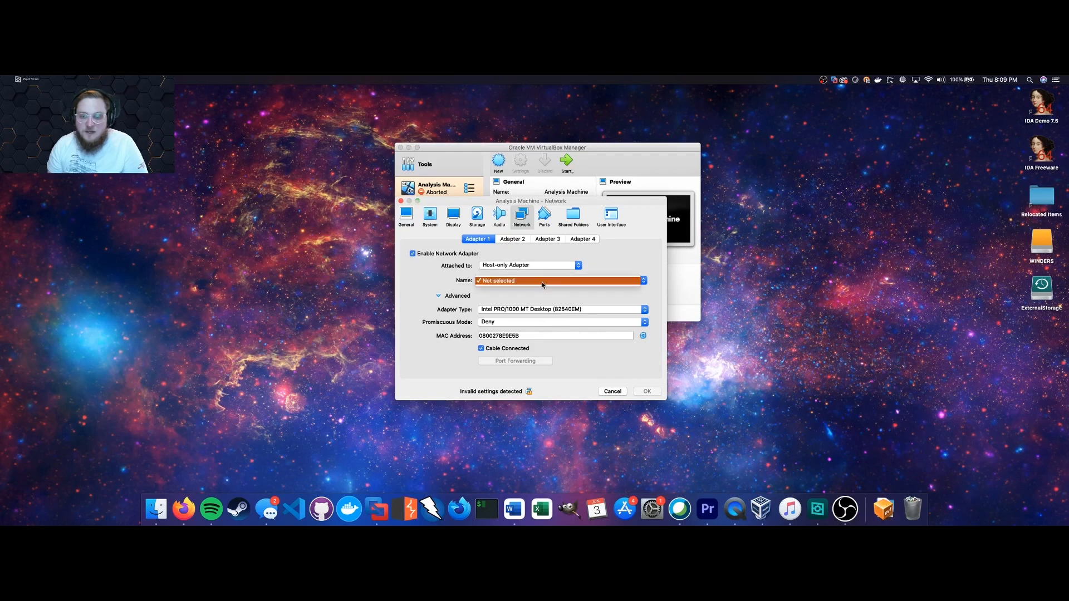
left_click(652, 399)
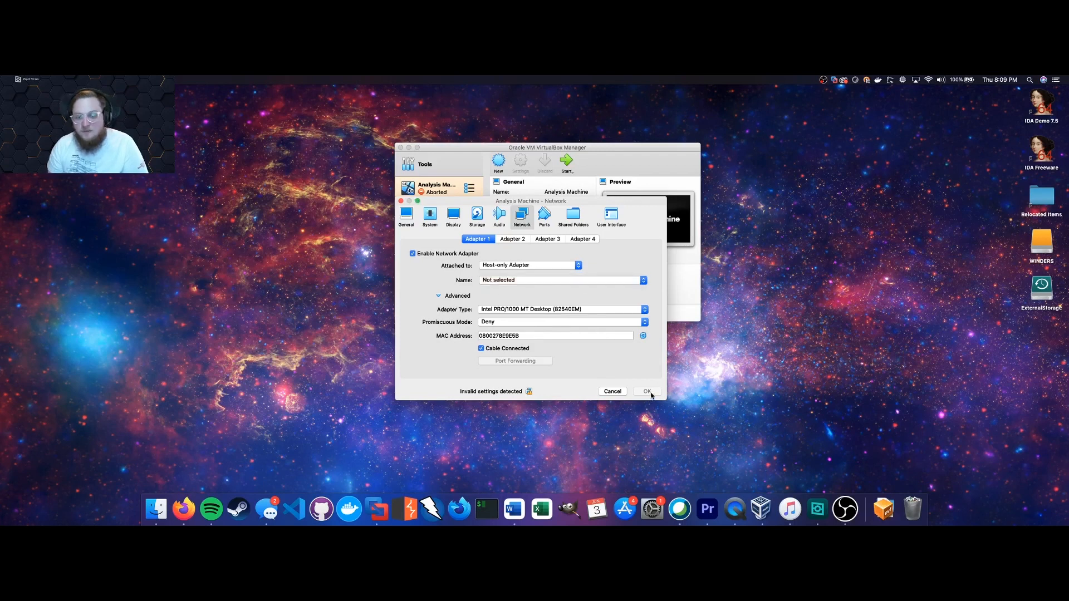
left_click(561, 285)
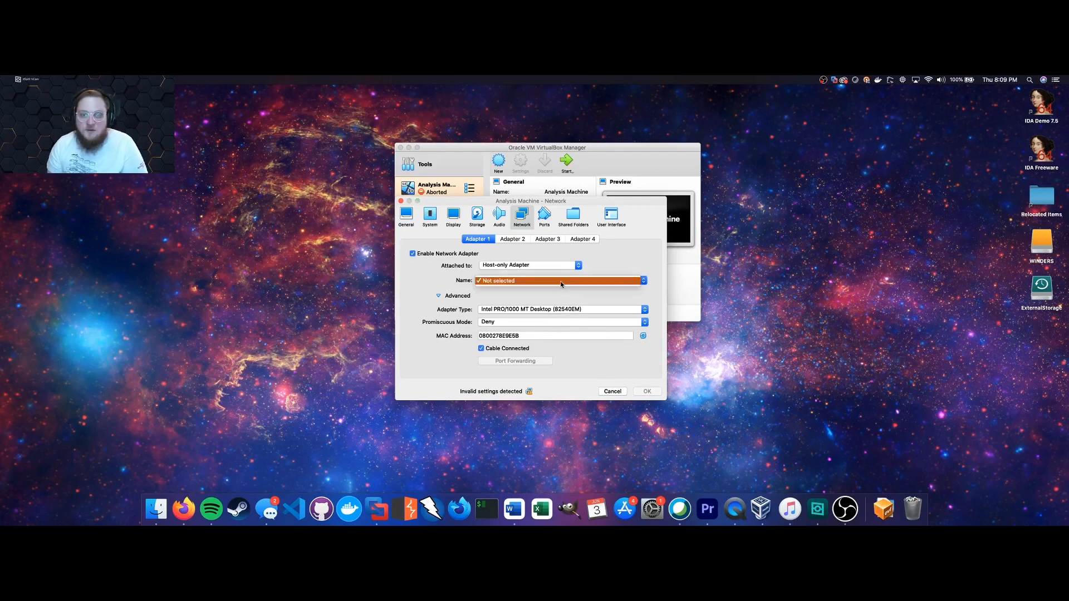
left_click(561, 282)
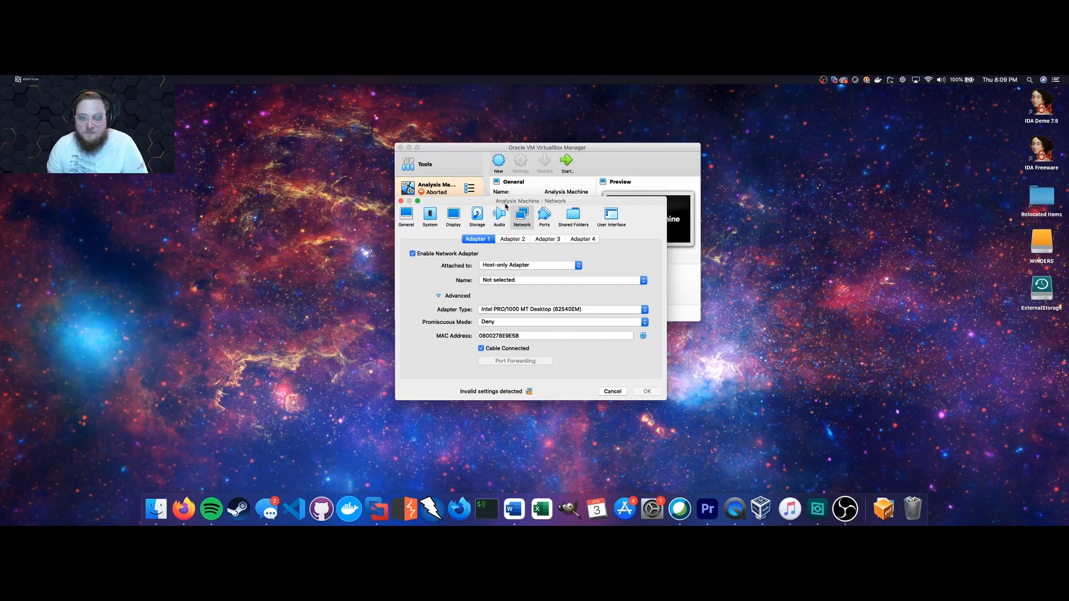
left_click(612, 392)
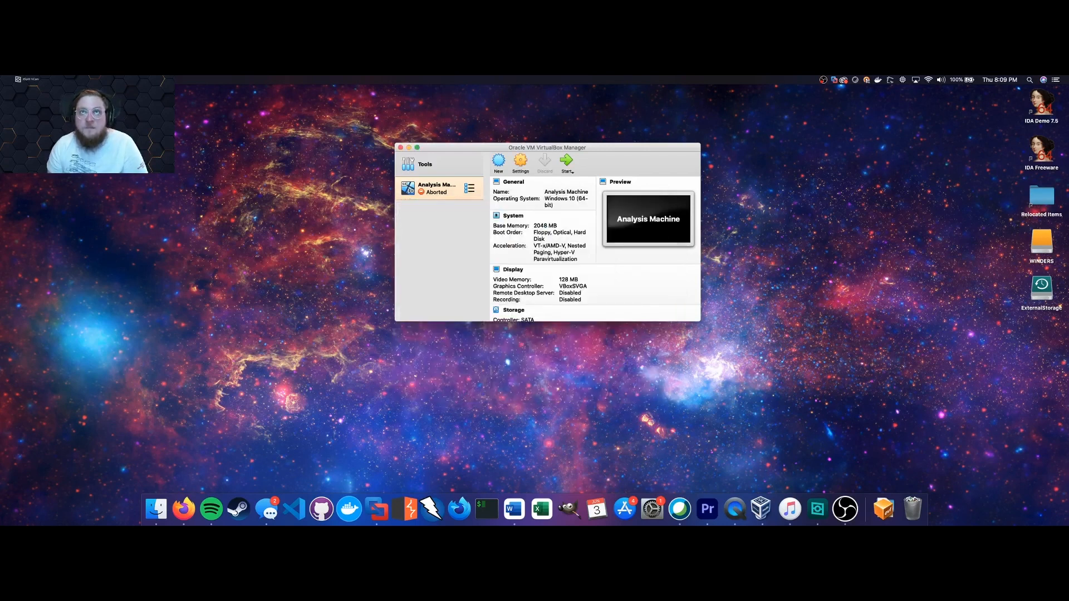
Quit VirtualBox, open VMware Fusion, and switch to the running REMnuxVM.
left_click(402, 148)
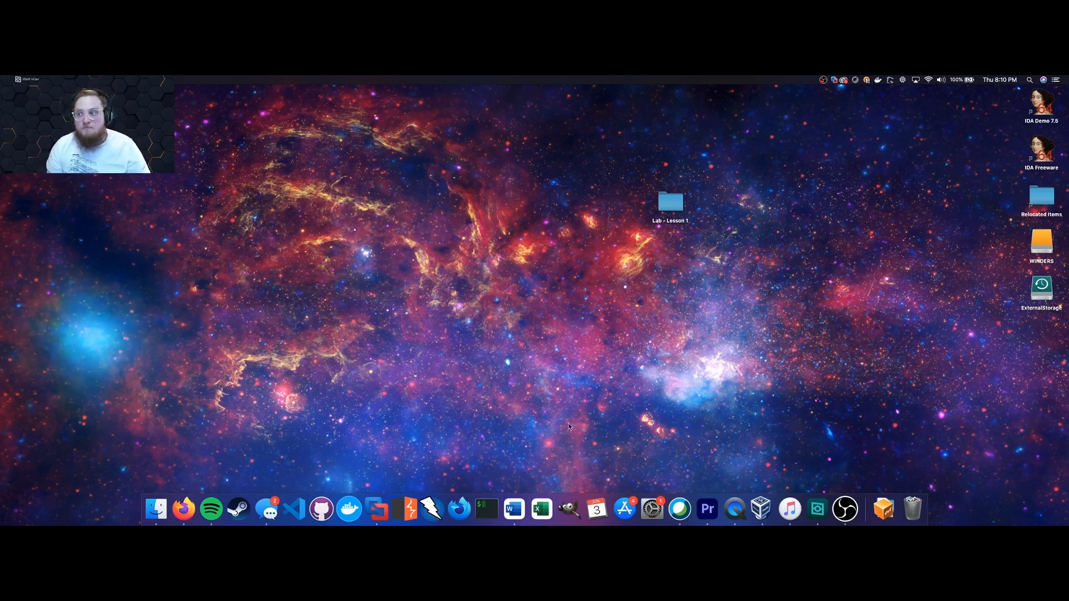
left_click(374, 509)
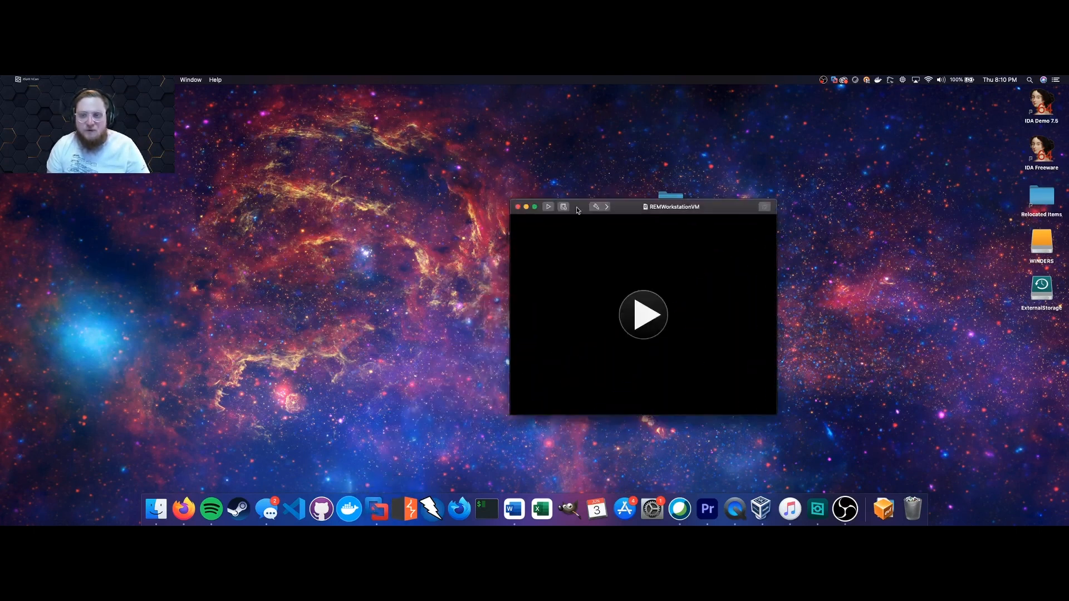
left_click(526, 207)
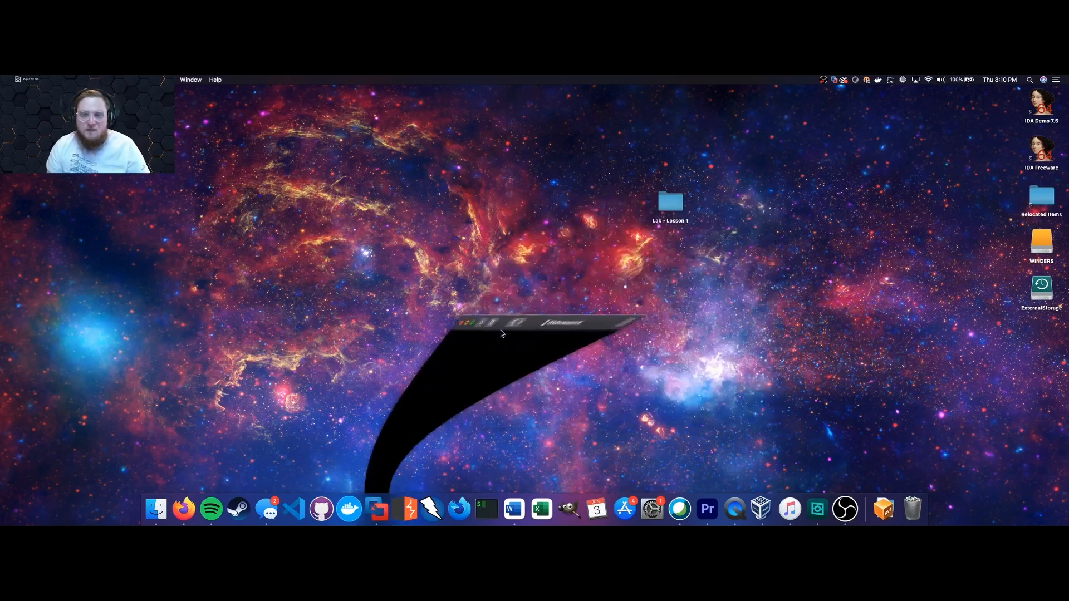
right_click(372, 500)
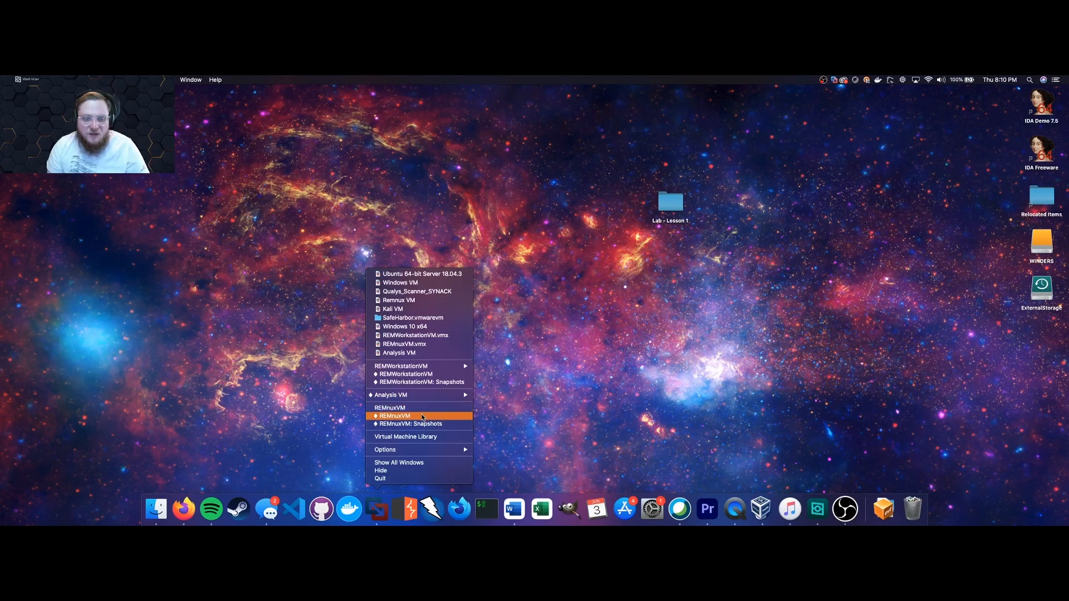
left_click(425, 373)
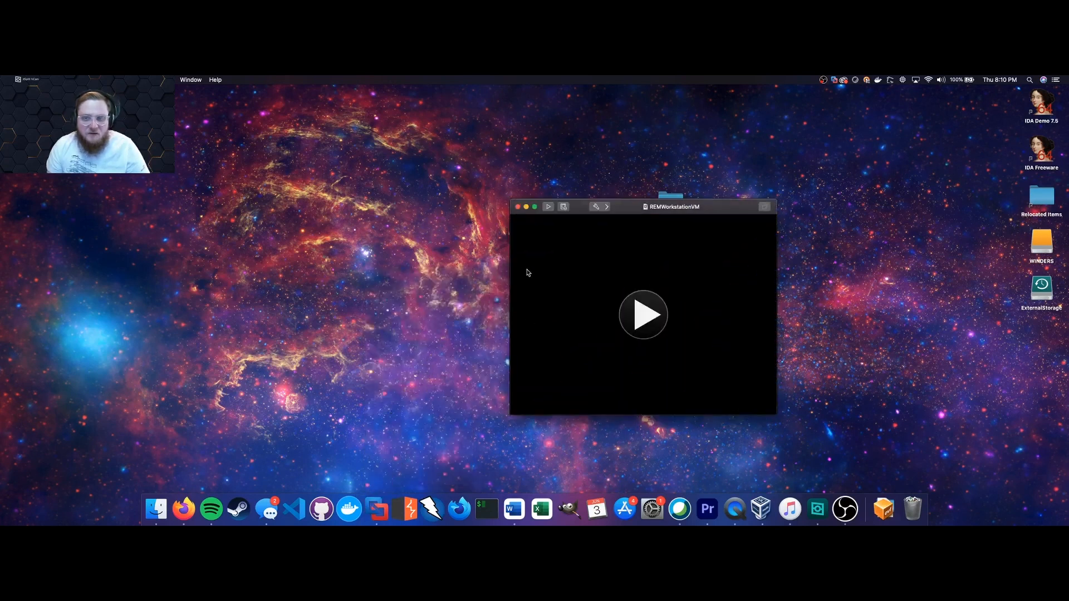
right_click(405, 507)
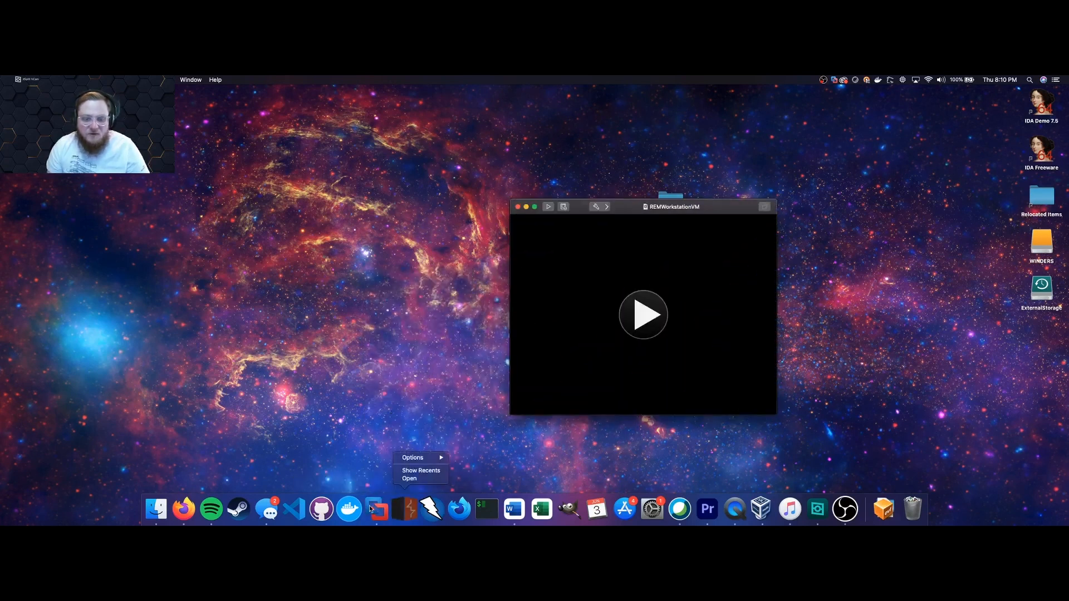
right_click(371, 509)
left_click(422, 416)
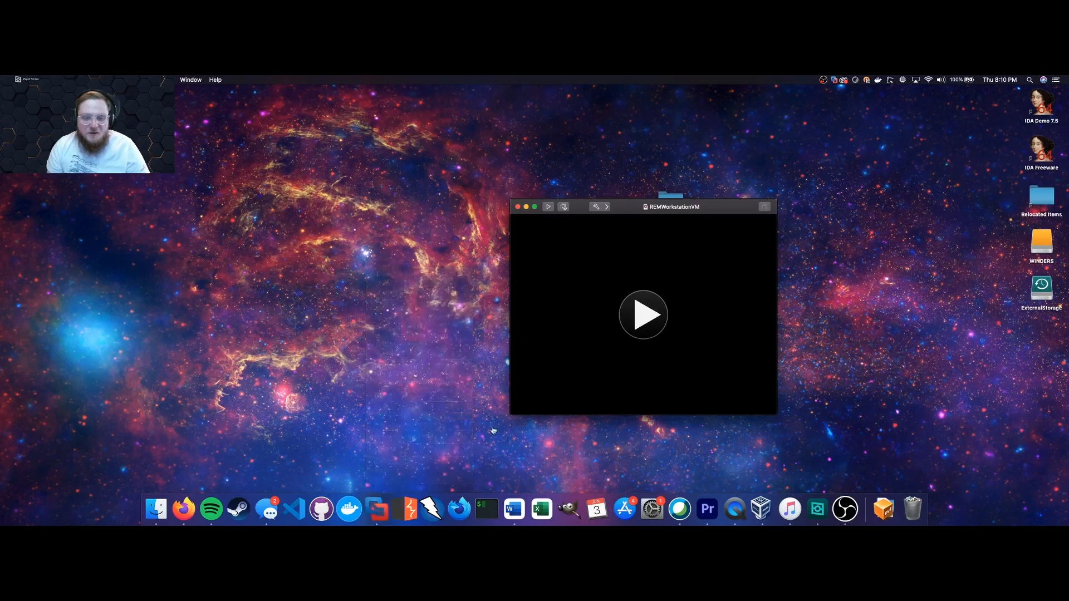
Open the REMnuxVM Snapshots window showing Known_Good and move it to centre.
left_click(152, 80)
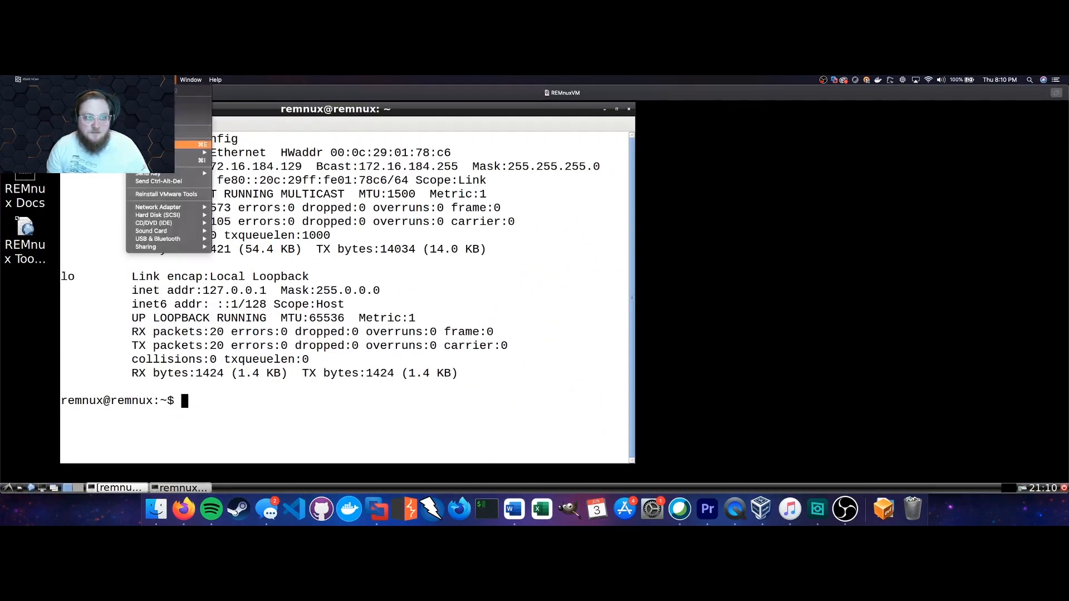
mouse_move(200, 152)
left_click(234, 153)
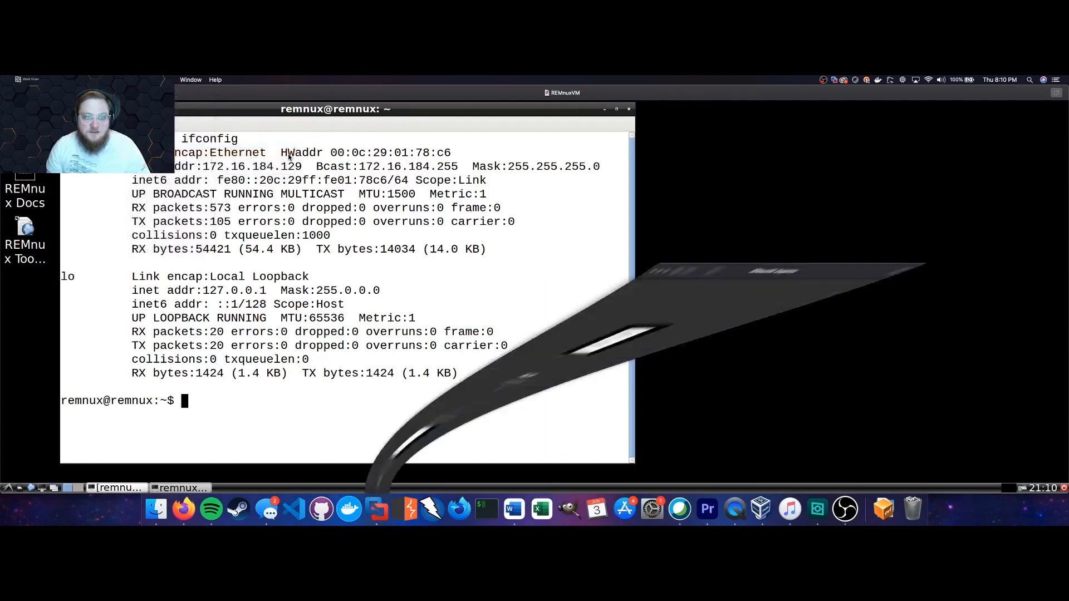
left_click_drag(822, 170, 601, 153)
Start and cancel a new snapshot of Current State, then minimise the REMnuxVM window.
double_click(624, 338)
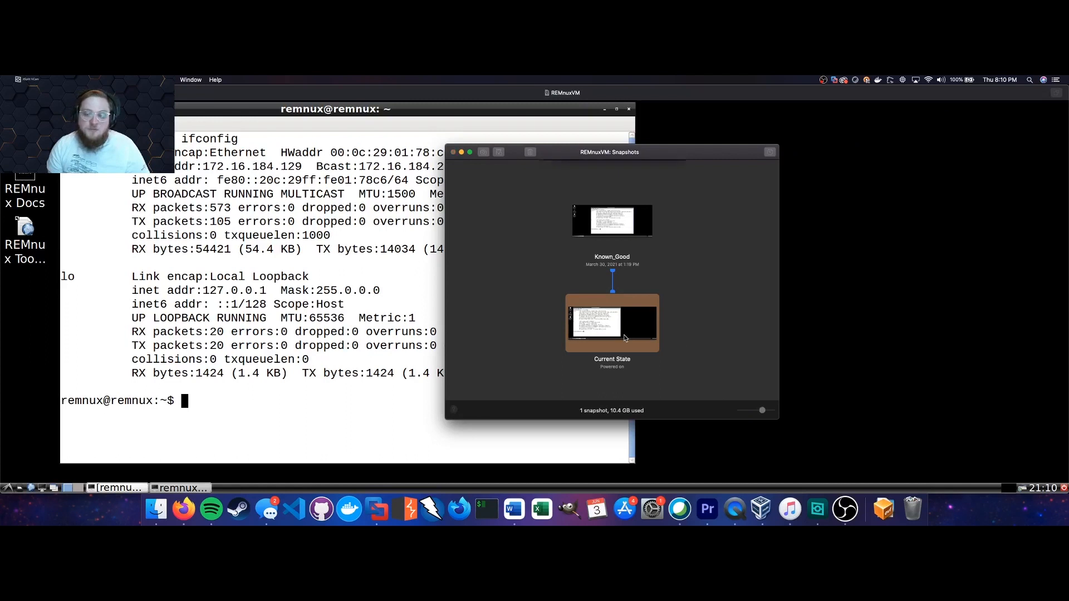
left_click(634, 208)
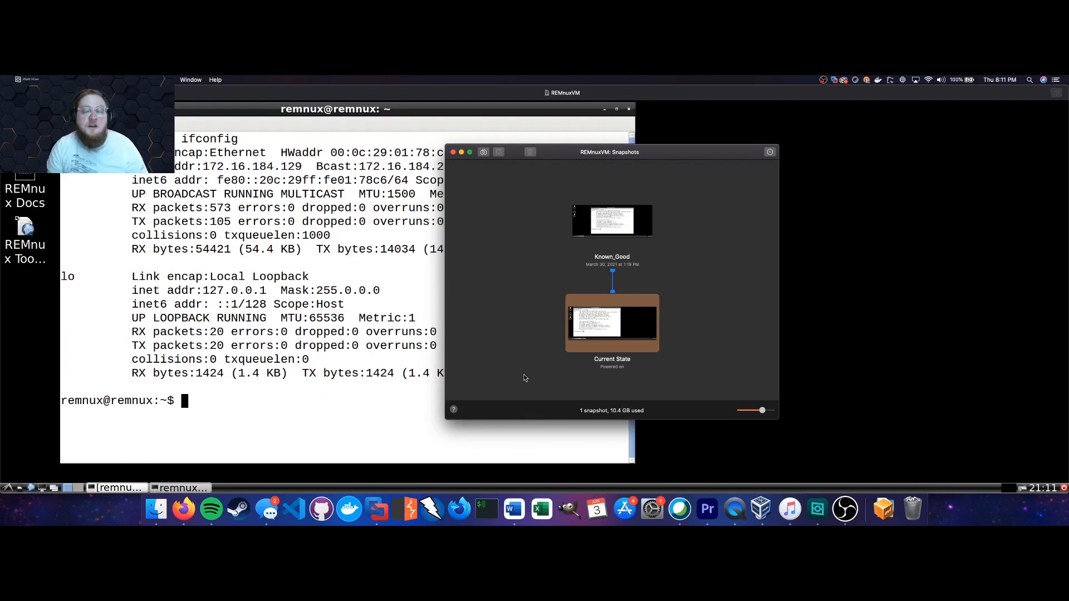
right_click(378, 509)
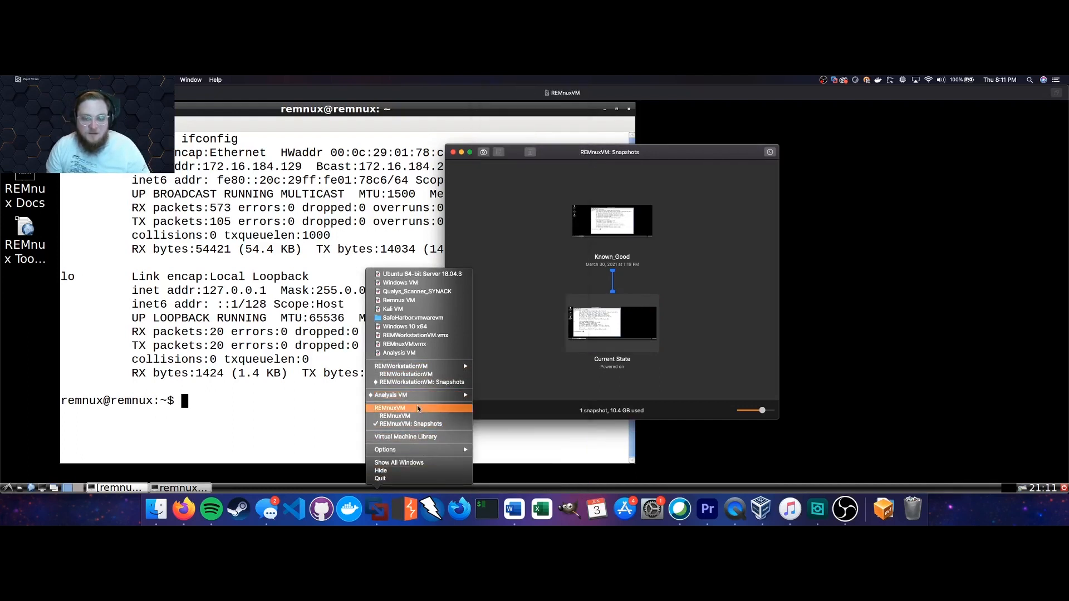
left_click(511, 386)
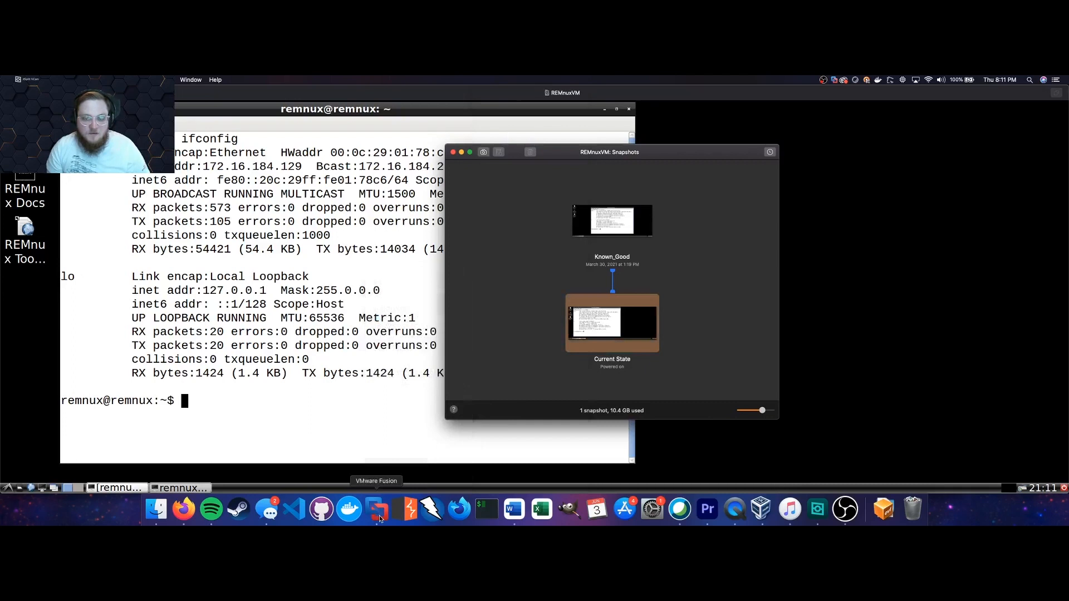
left_click(16, 93)
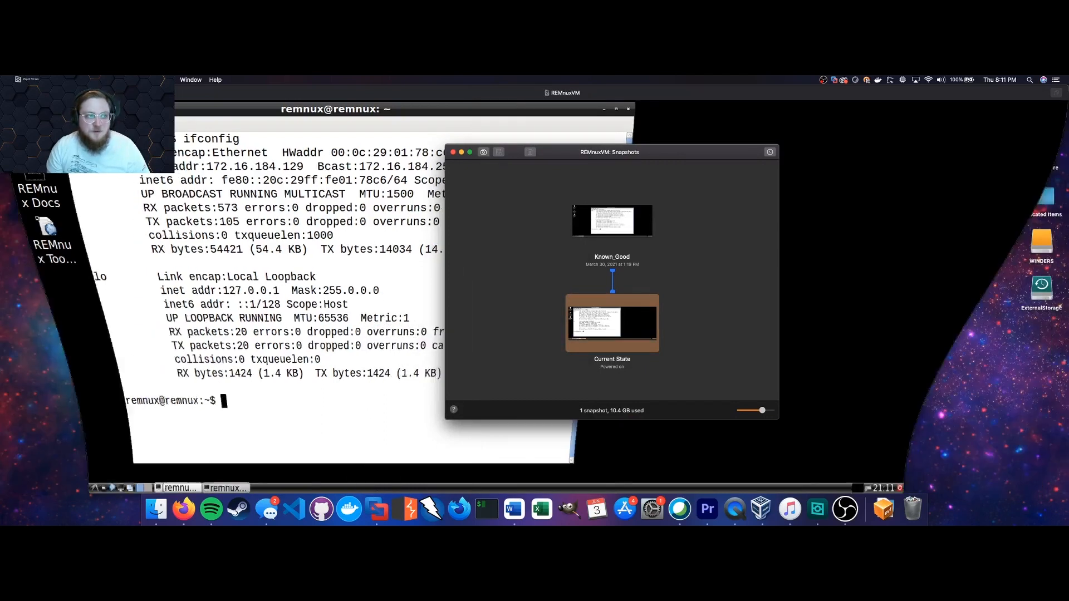
Minimise the snapshots and REMWorkstationVM windows, then launch Analysis VM from the Virtual Machine Library.
left_click(461, 152)
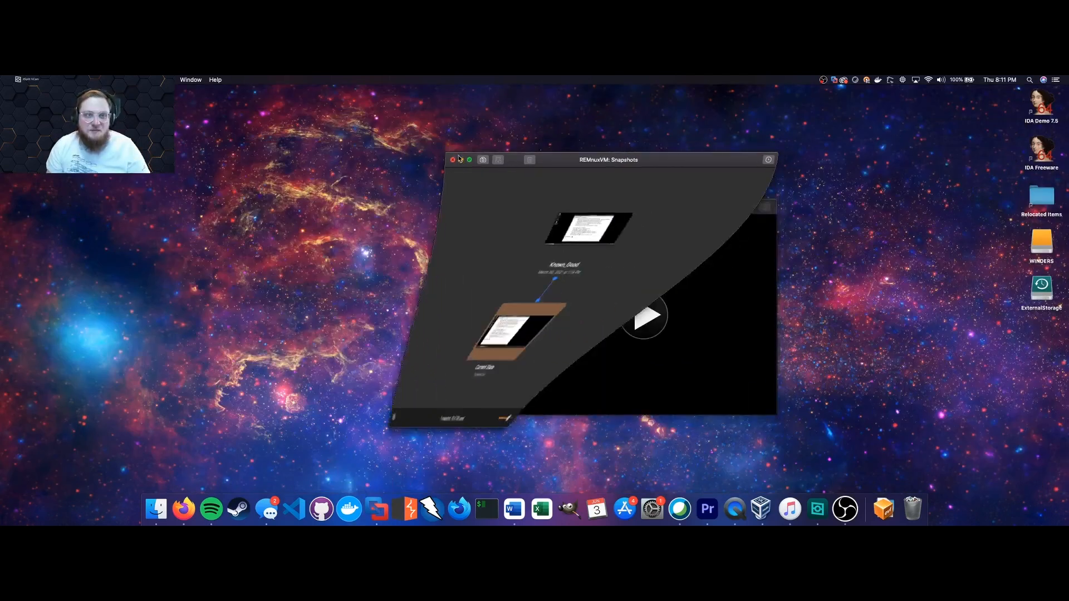
left_click(528, 207)
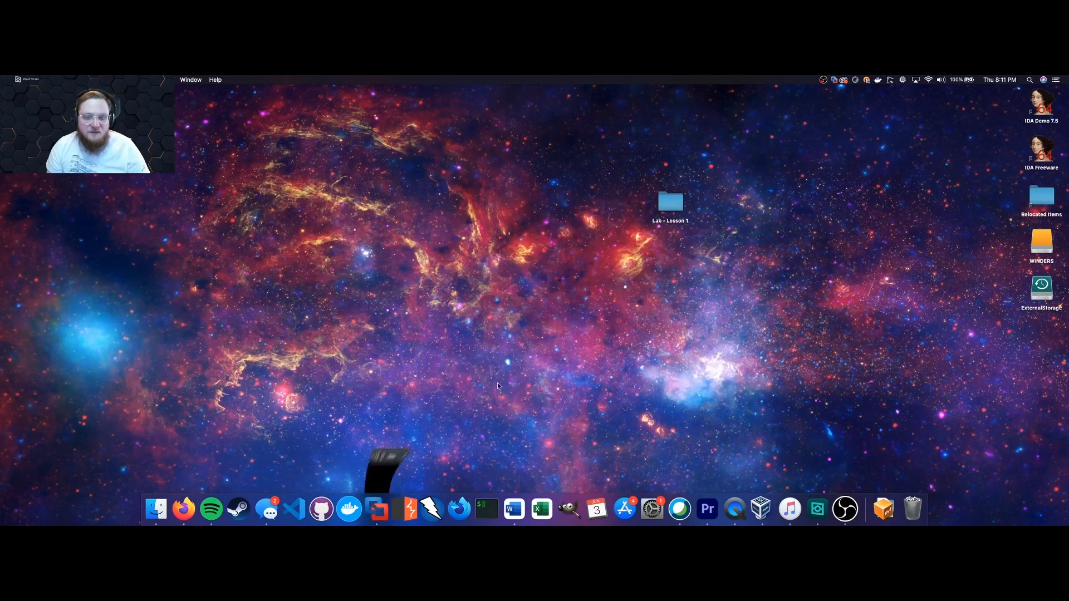
left_click(379, 515)
right_click(380, 516)
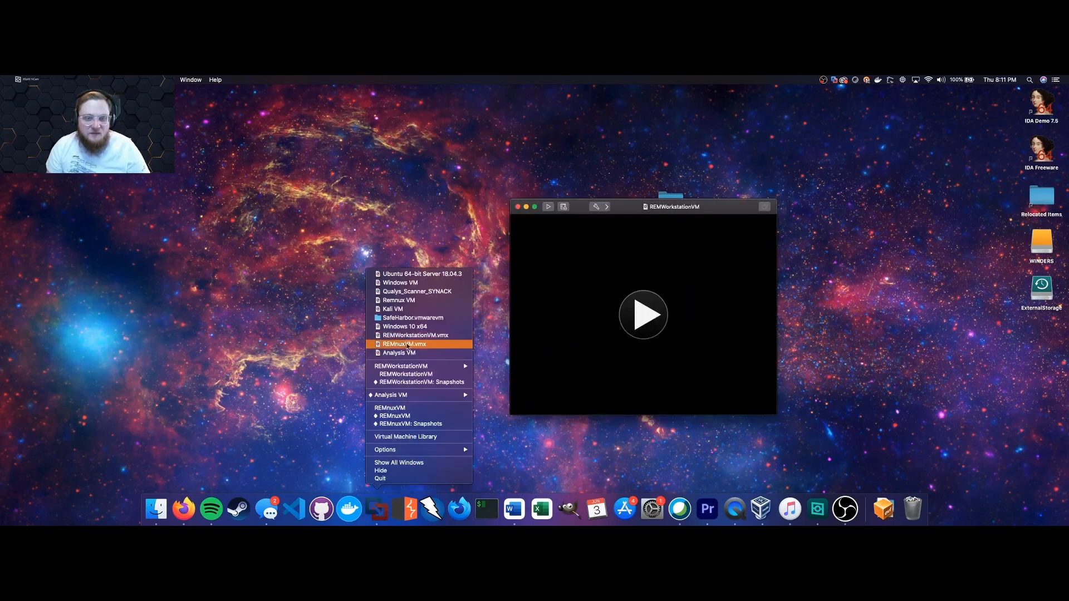
mouse_move(407, 398)
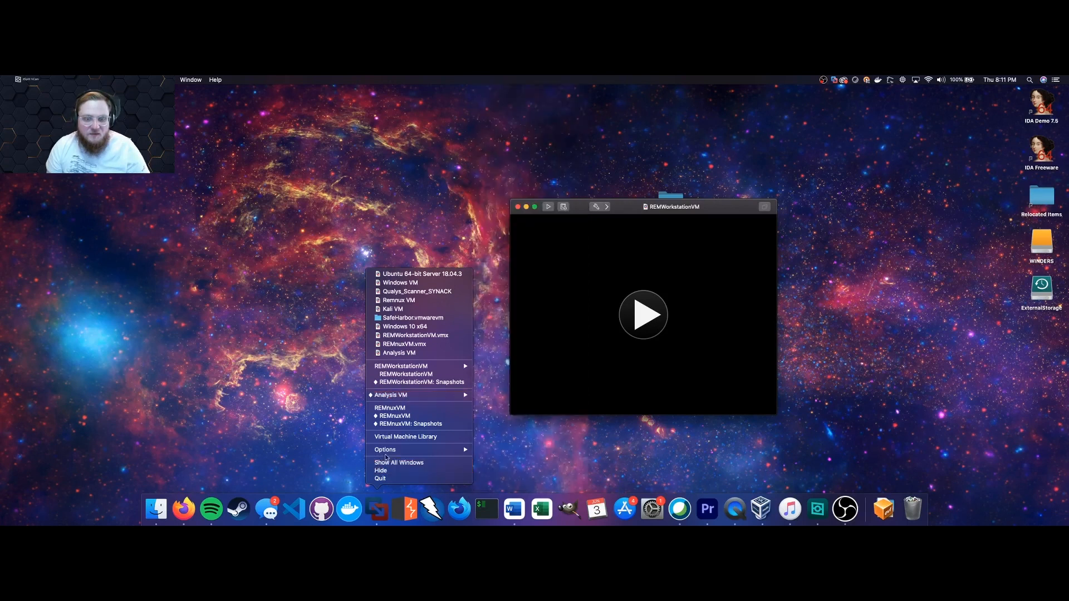
left_click(396, 437)
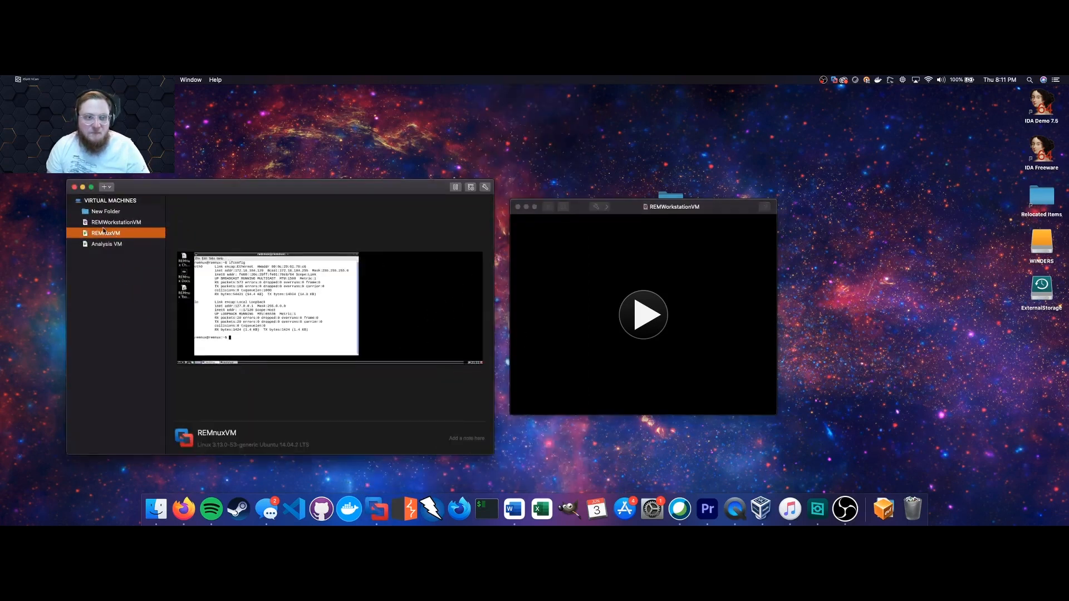
double_click(114, 244)
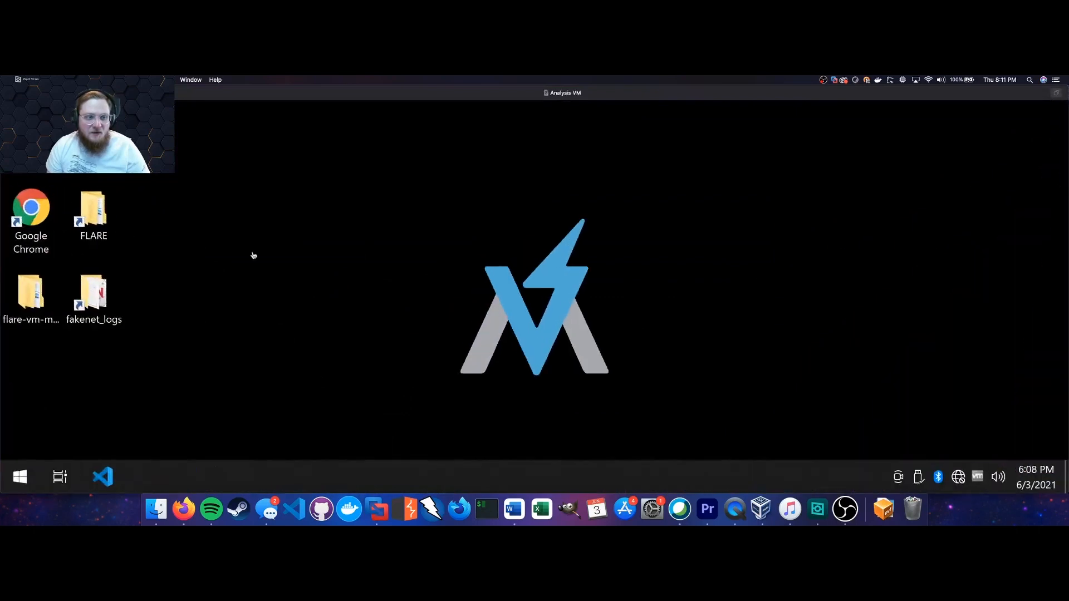
Take a snapshot of the running Analysis VM from the Virtual Machine > Snapshot menu.
left_click(153, 80)
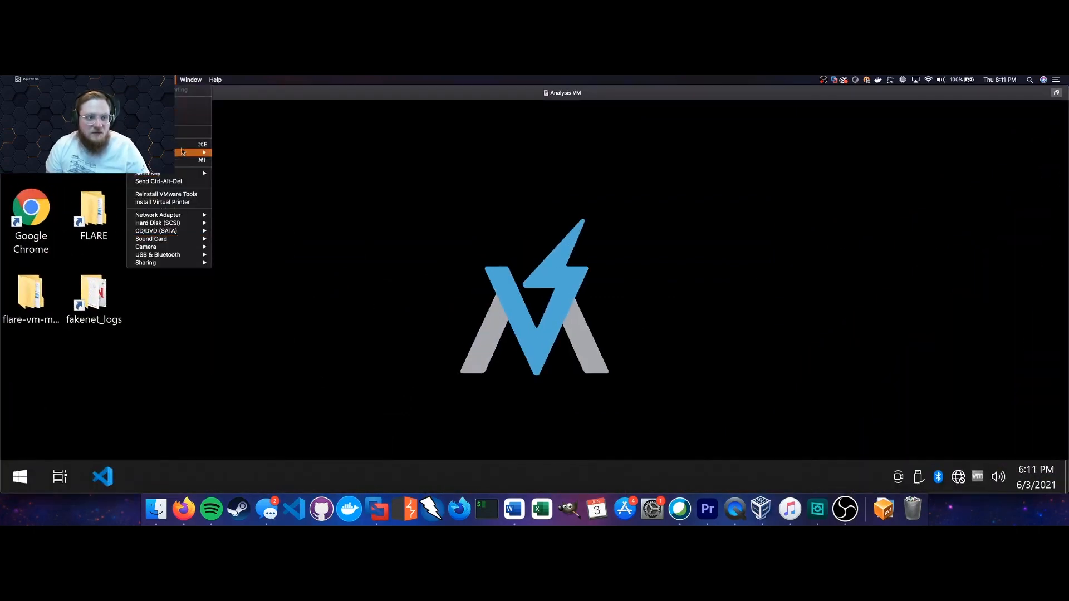
mouse_move(183, 174)
mouse_move(187, 153)
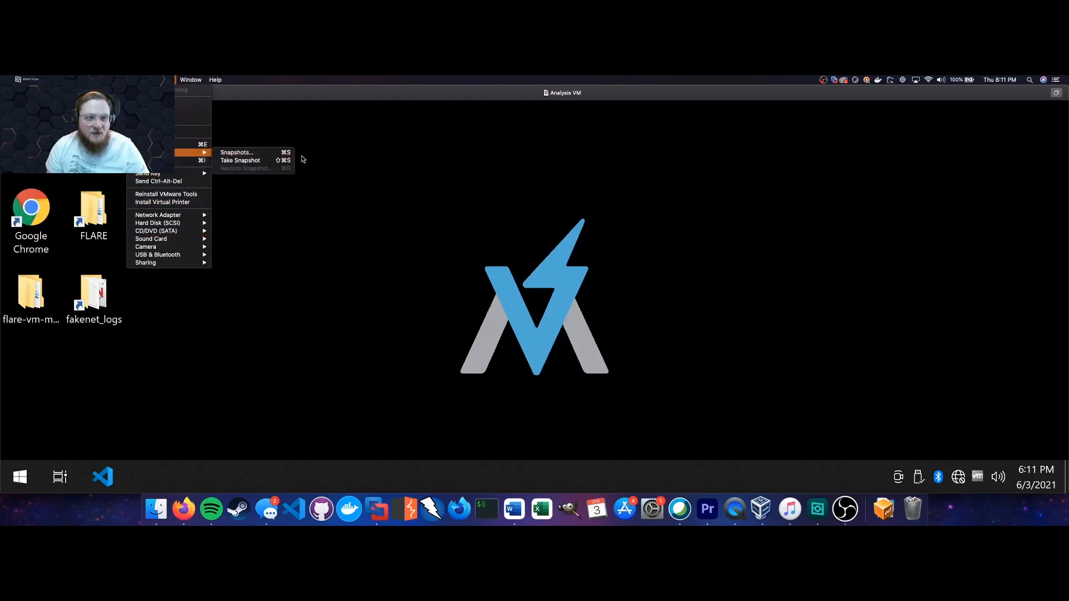
left_click(284, 161)
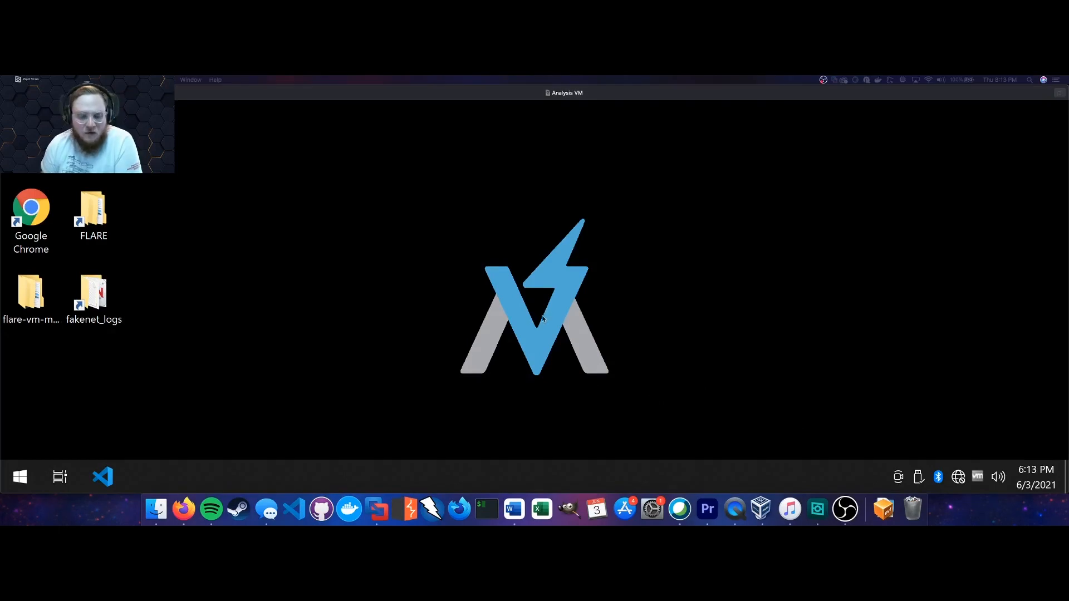
Show the Analysis VM's Snapshots window listing the new snapshot.
left_click(376, 511)
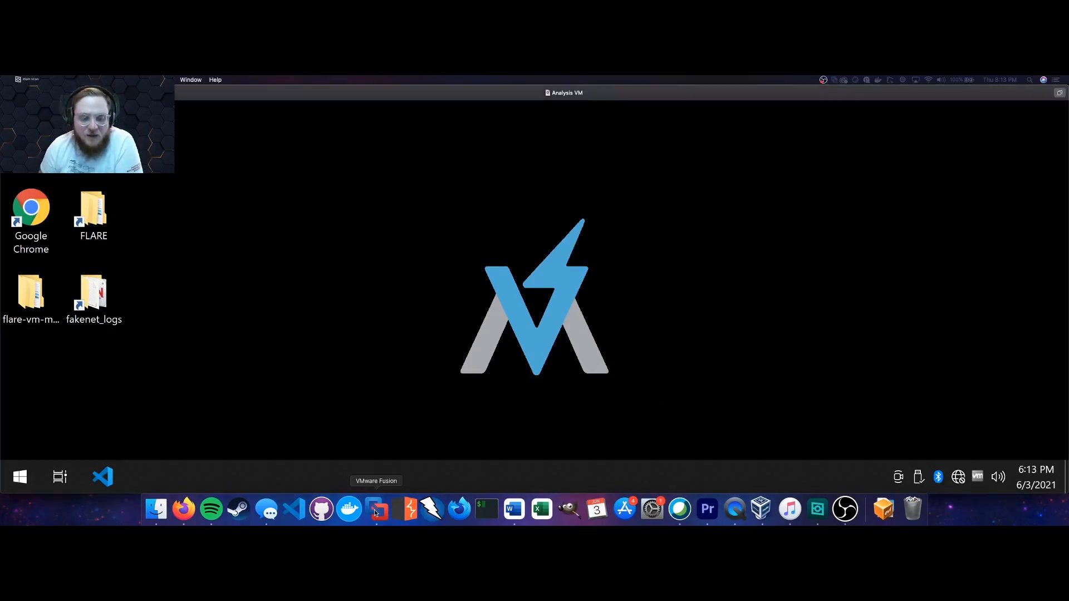
left_click(152, 79)
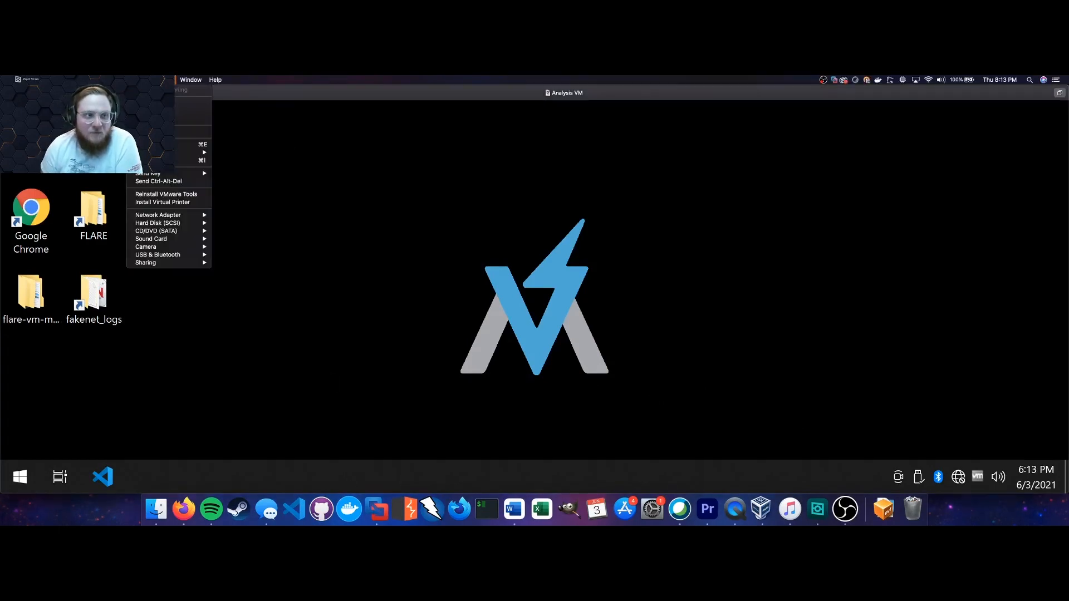
mouse_move(184, 154)
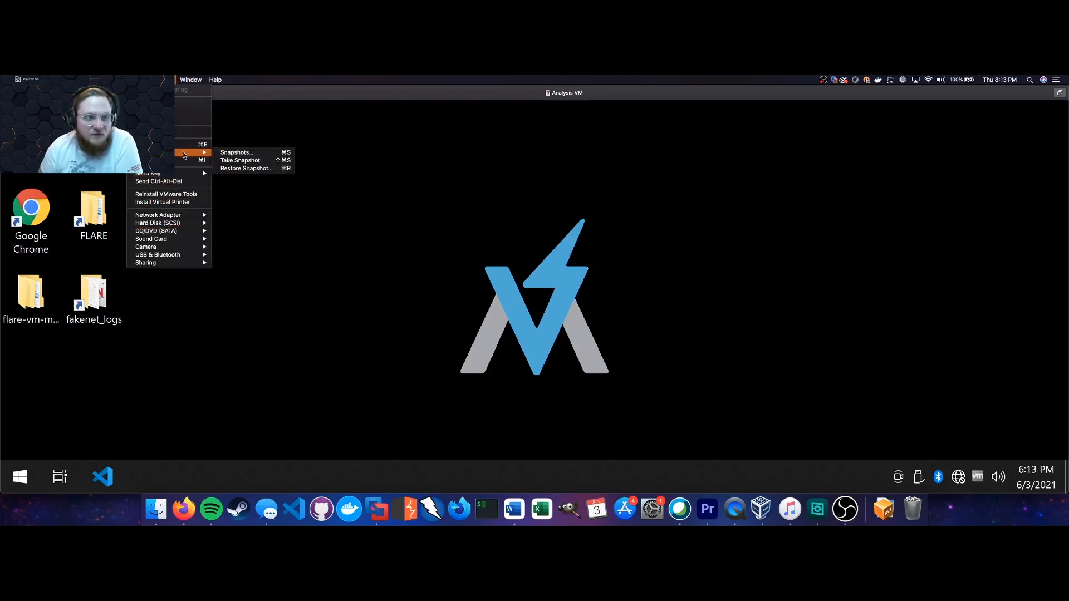
left_click(239, 153)
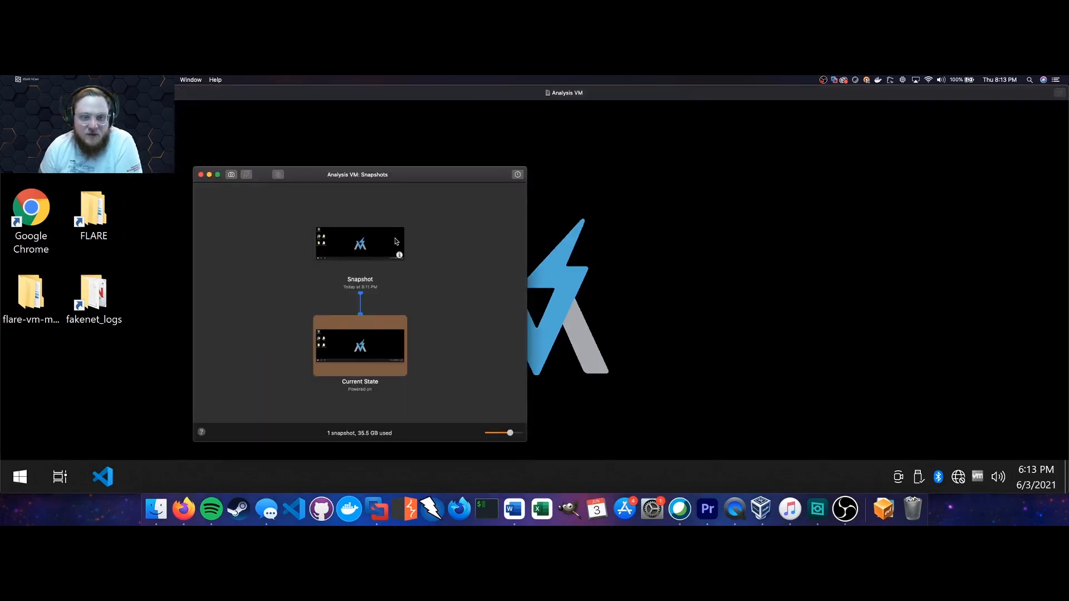
Rename the Analysis VM's snapshot to KNOWN_GOOD through its Get Info details.
left_click(366, 255)
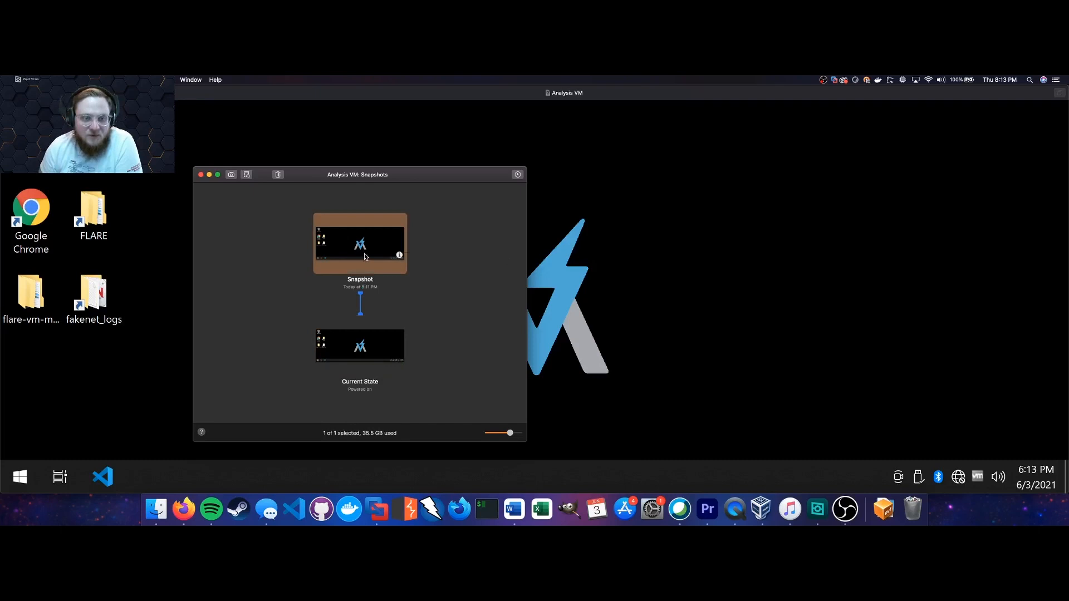
right_click(365, 256)
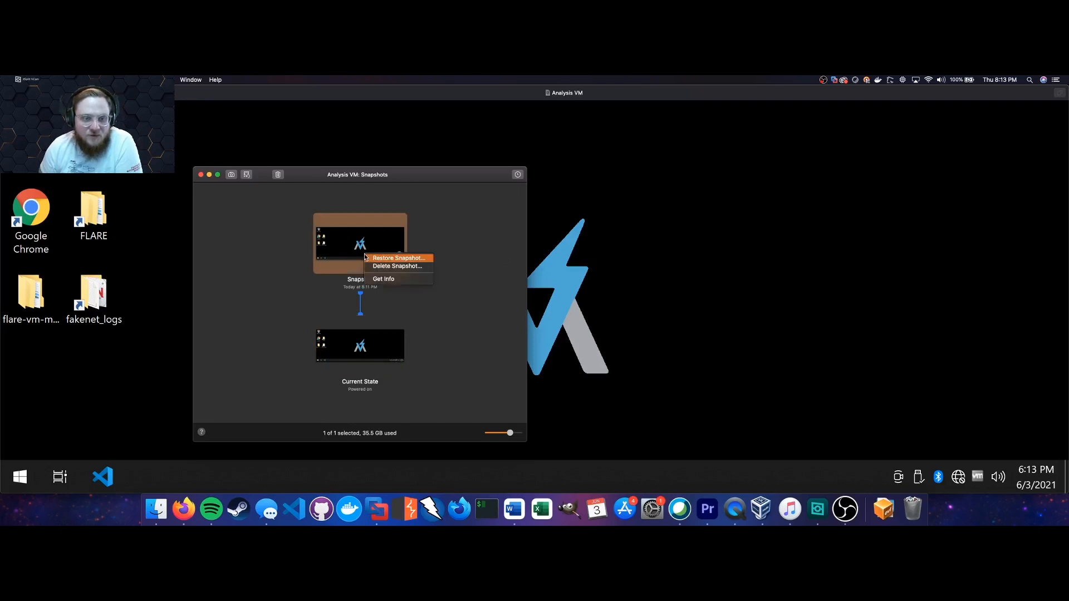
left_click(398, 279)
double_click(359, 190)
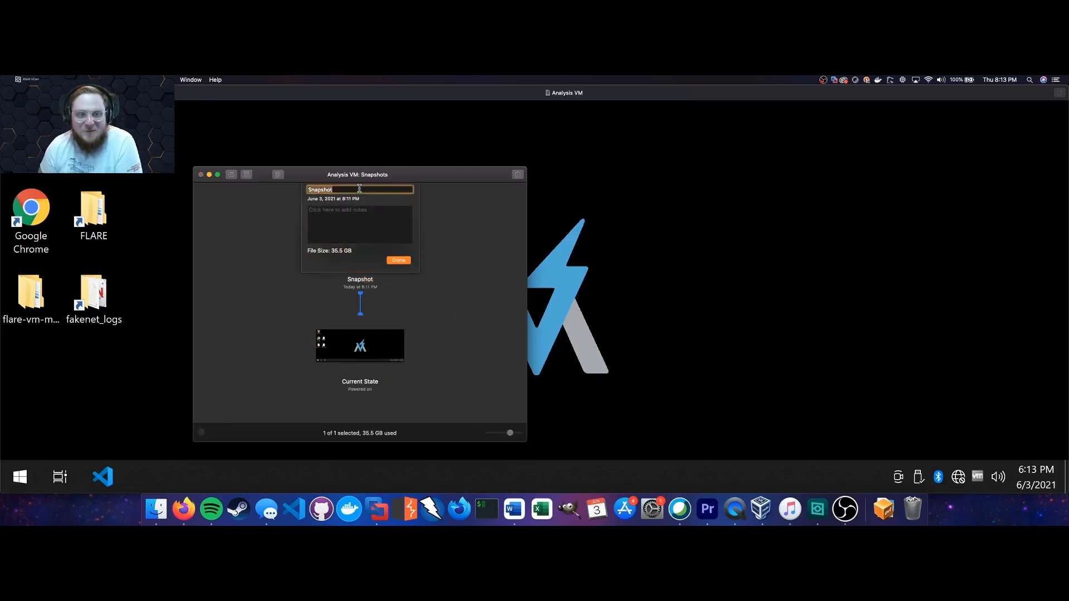
key("BackSpace")
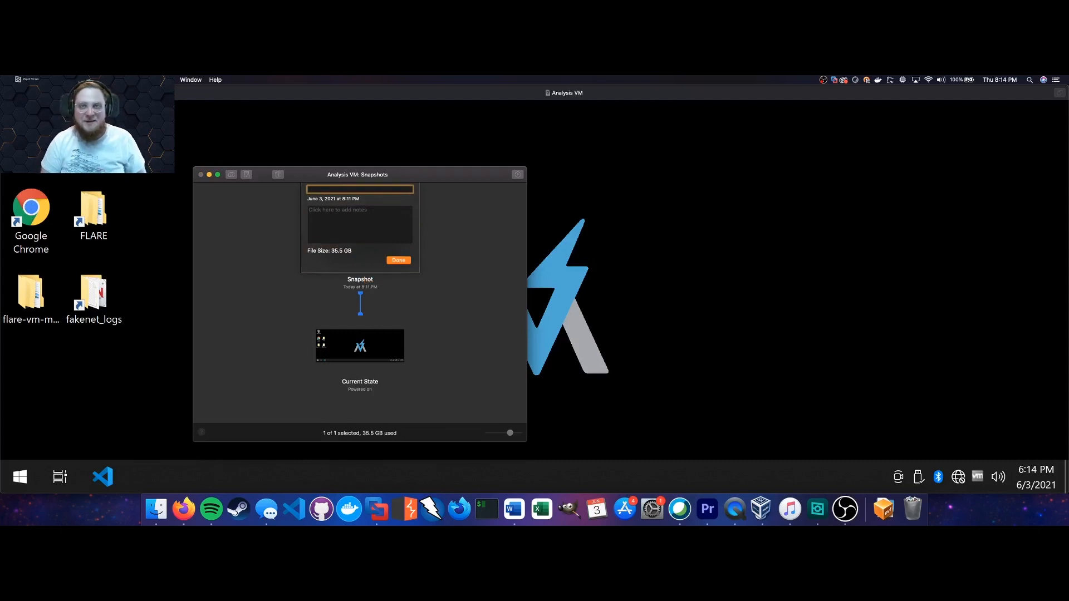
type("KNOWN")
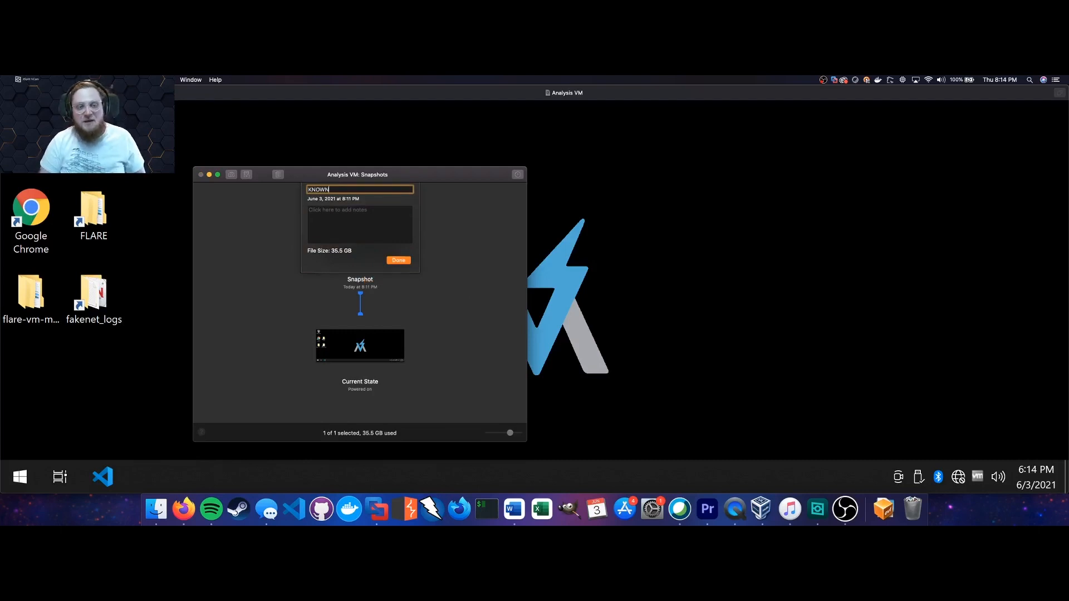
type("_GOOD")
key("Return")
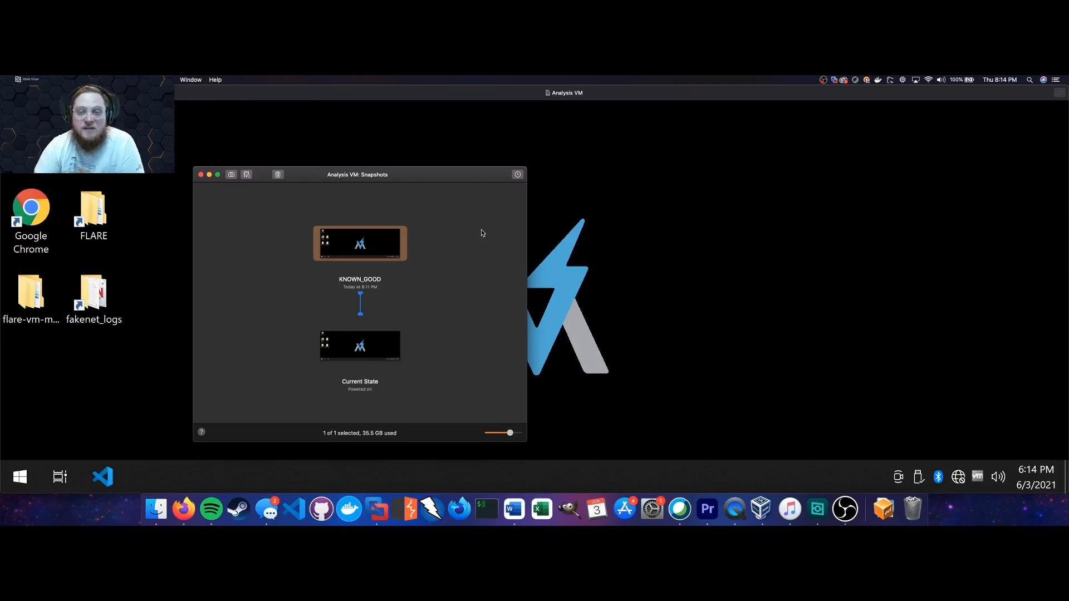
Open the flare-vm-master desktop folder and its inner flare-vm-master subfolder.
left_click(640, 225)
double_click(7, 285)
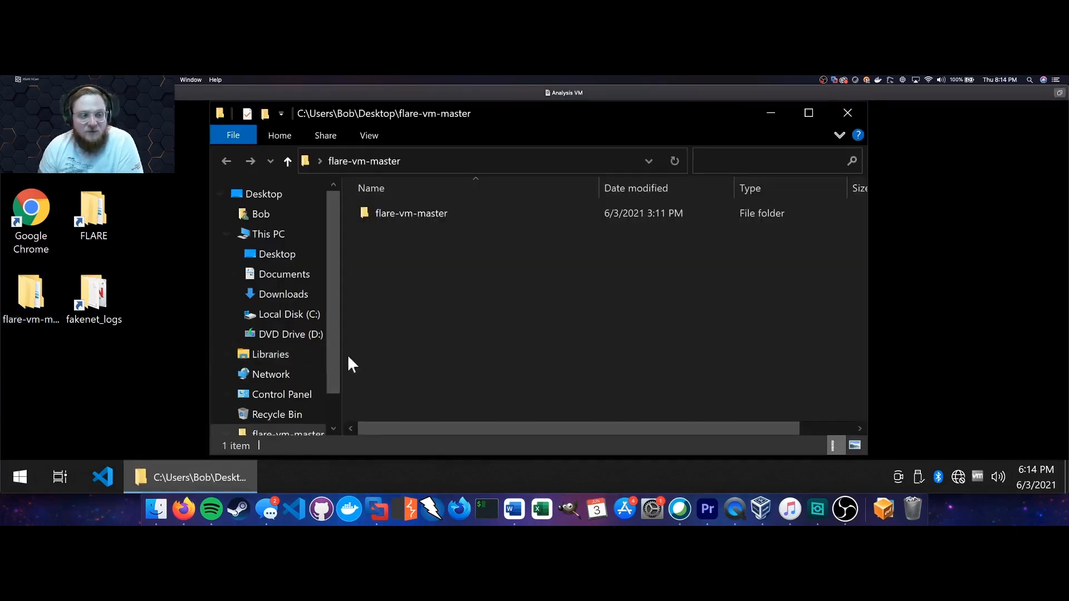
double_click(453, 217)
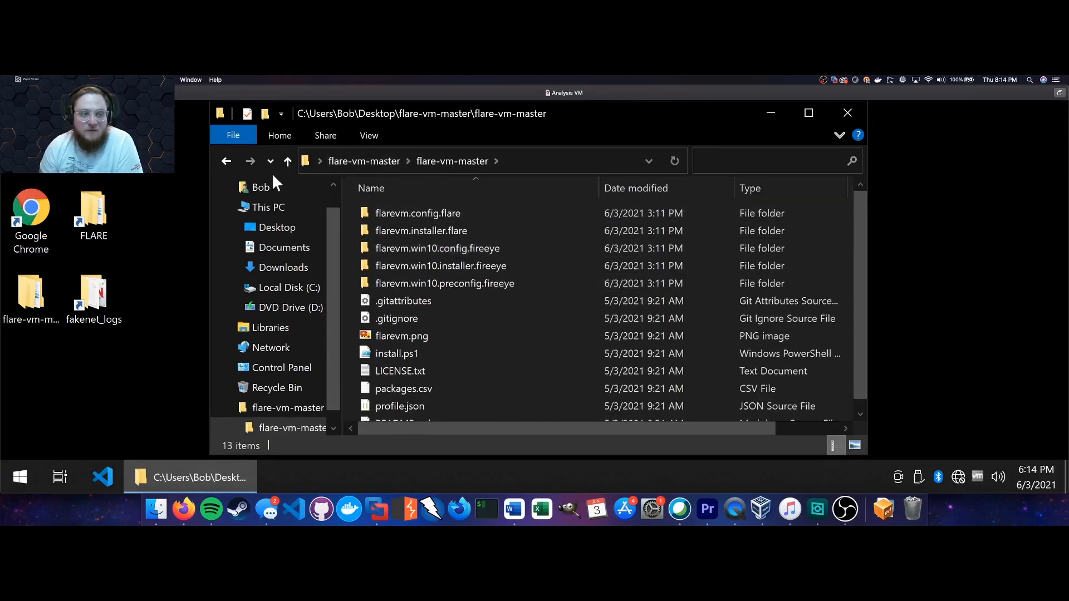
Browse the FLARE tools folder's Delphi and Debuggers subfolders, then close that window.
left_click(106, 211)
double_click(106, 211)
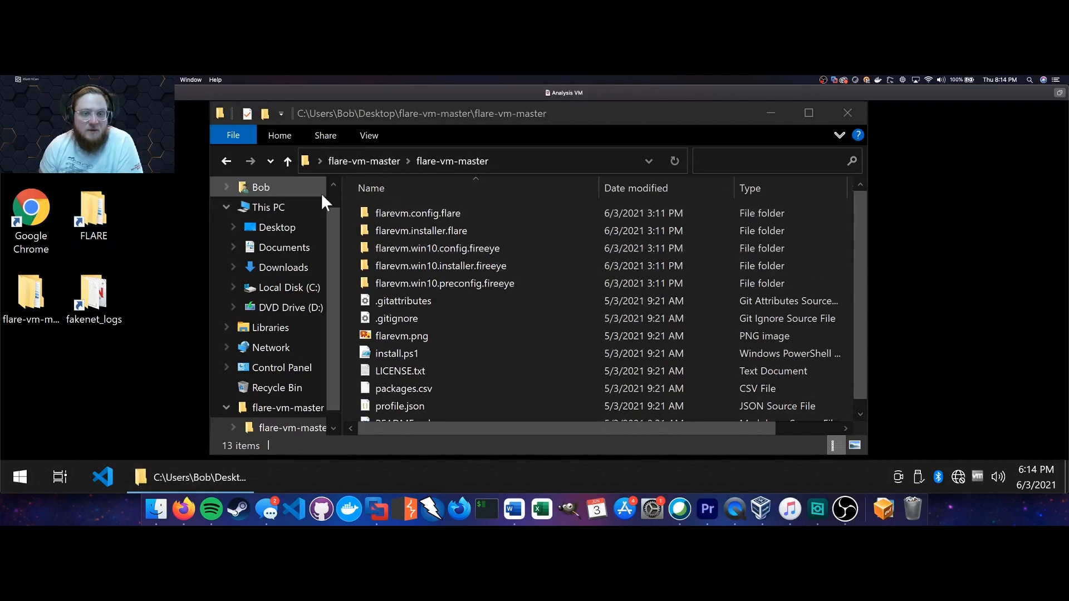
scroll(472, 225, "down", 4)
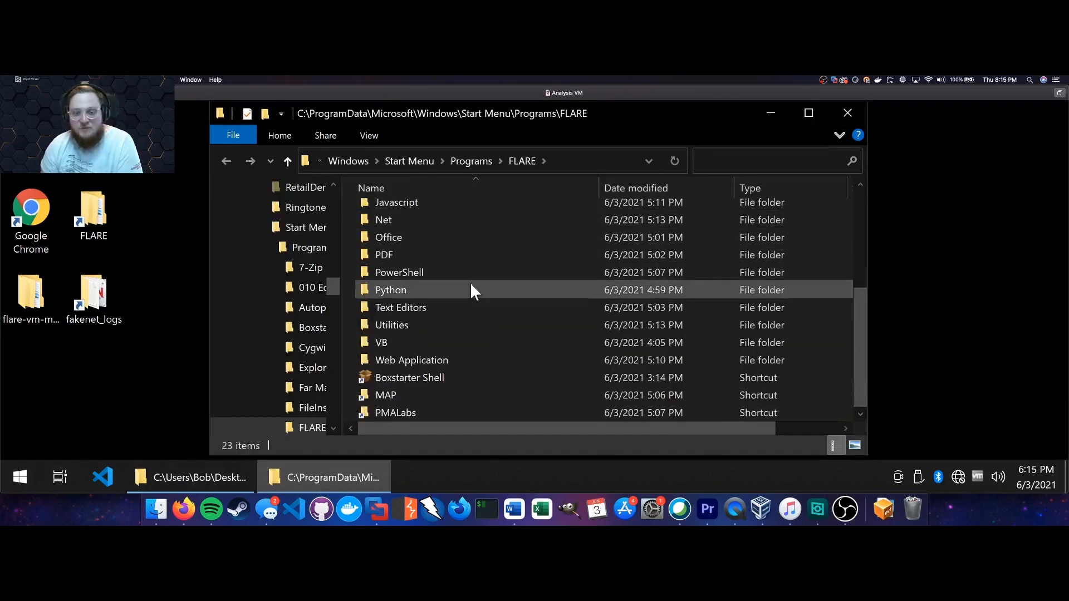
scroll(473, 278, "up", 5)
double_click(477, 246)
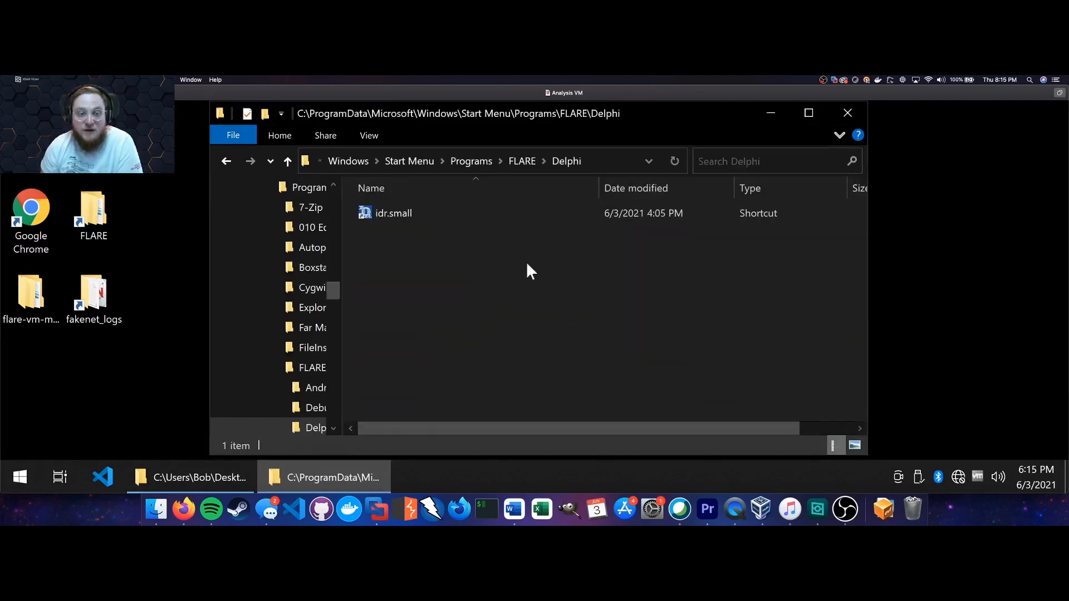
left_click(227, 161)
double_click(400, 230)
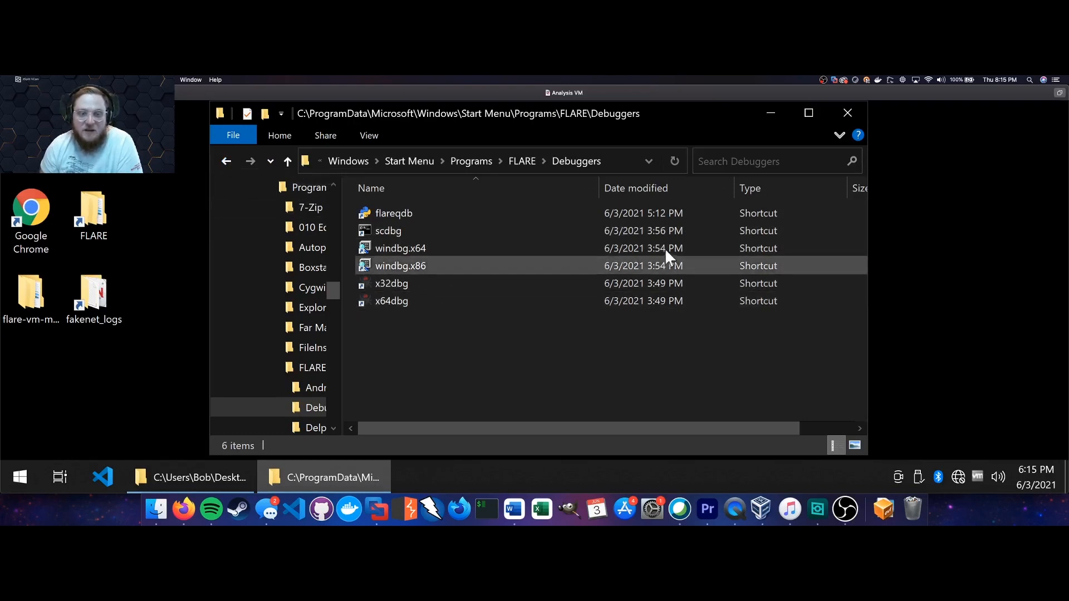
left_click(854, 110)
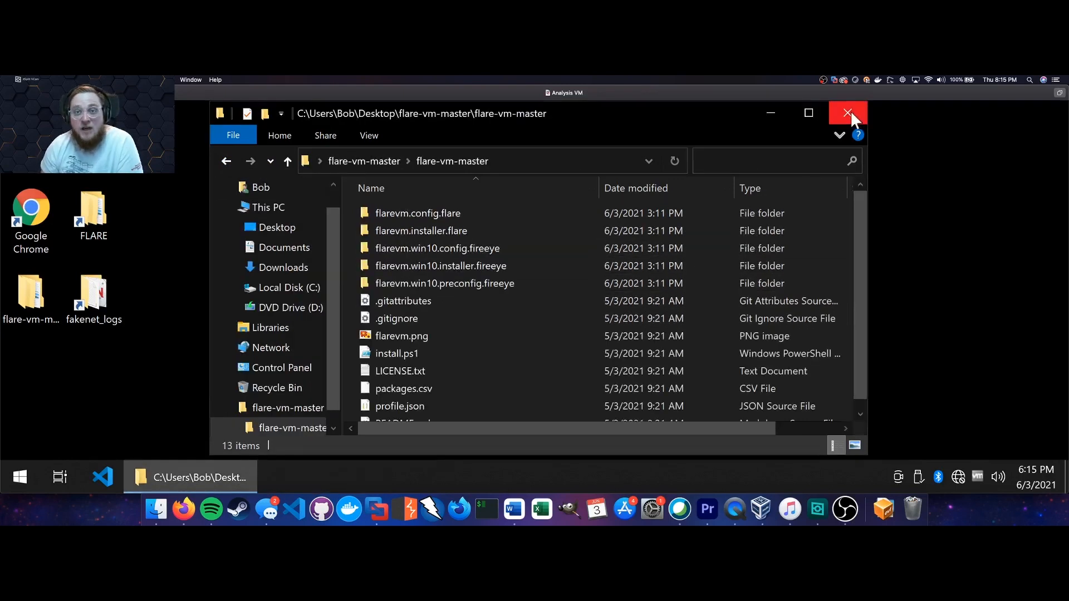
Close the flare-vm-master folder window, leaving a bare Windows desktop.
left_click(851, 110)
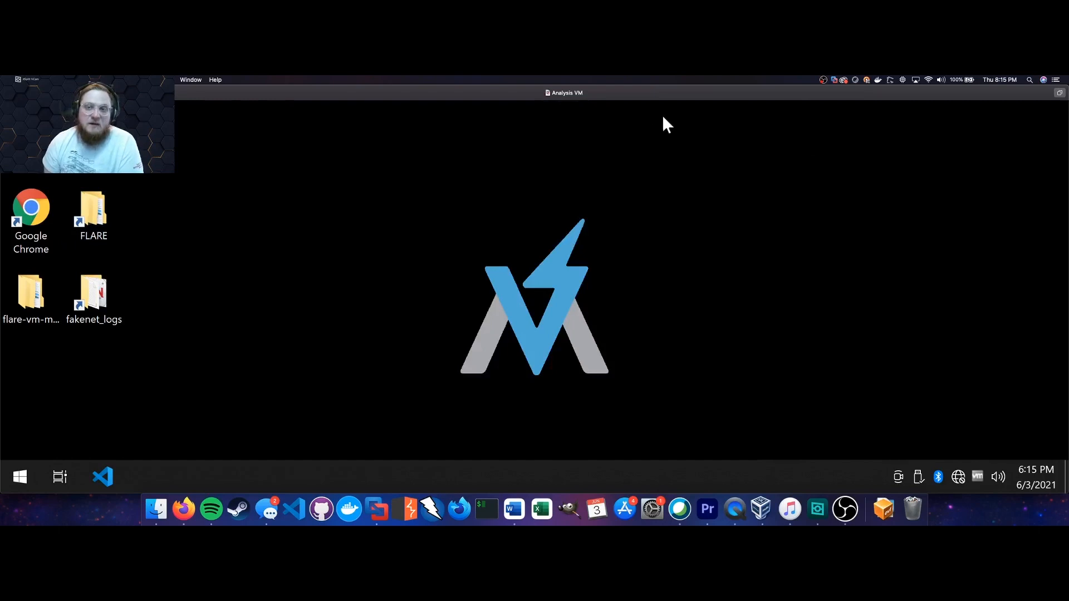